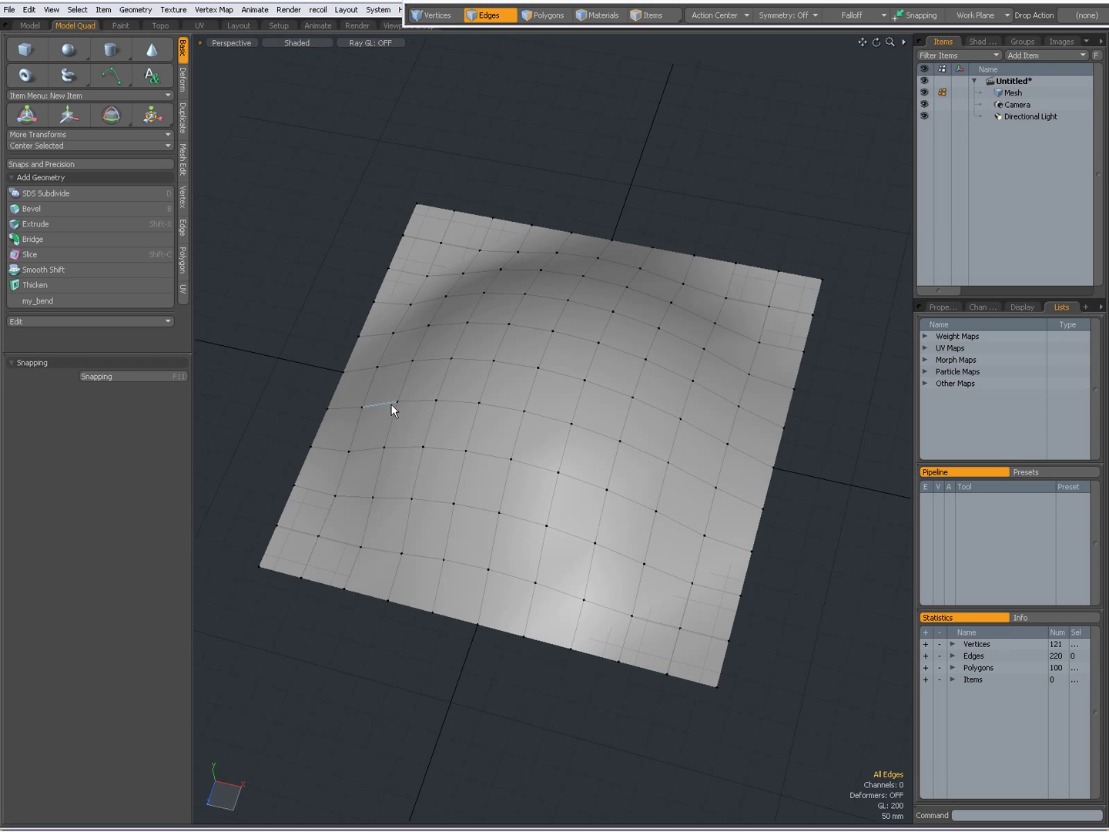
# - Select the vertex just in front of the dome's crest in vertex mode and start the Slide tool on it
pyautogui.press('1')
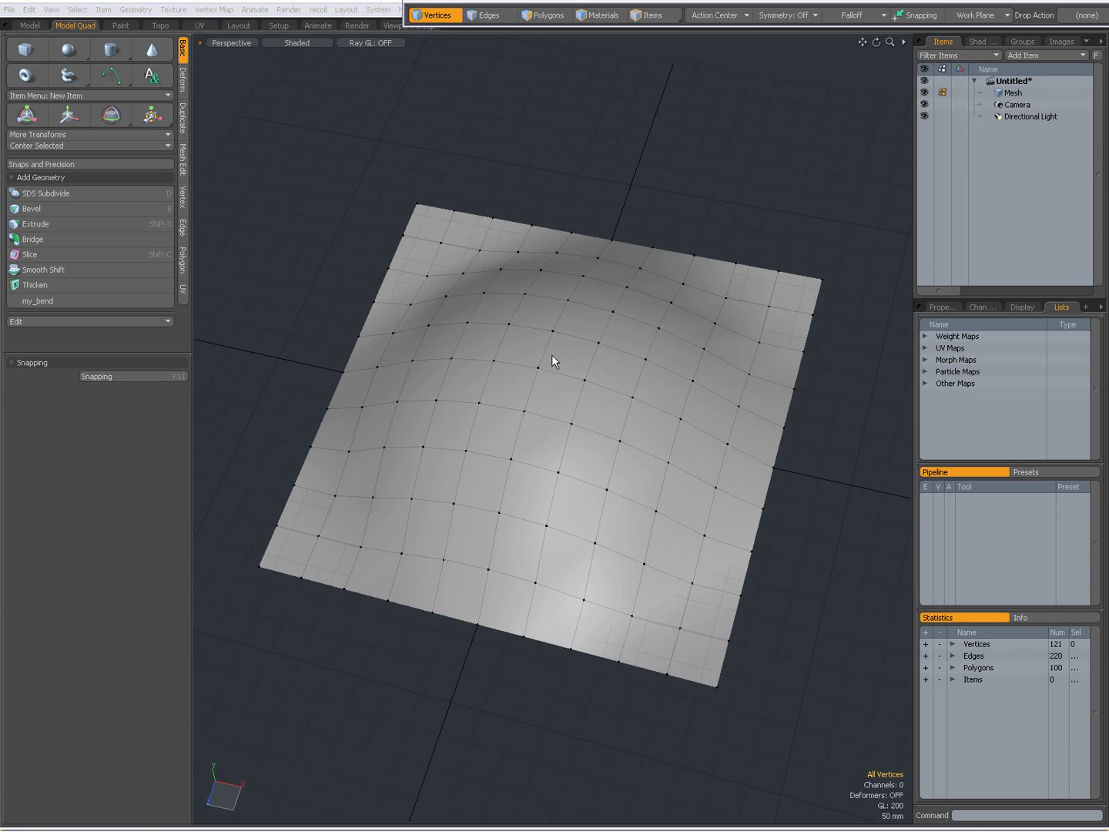
pyautogui.click(537, 366)
pyautogui.rightClick(537, 367)
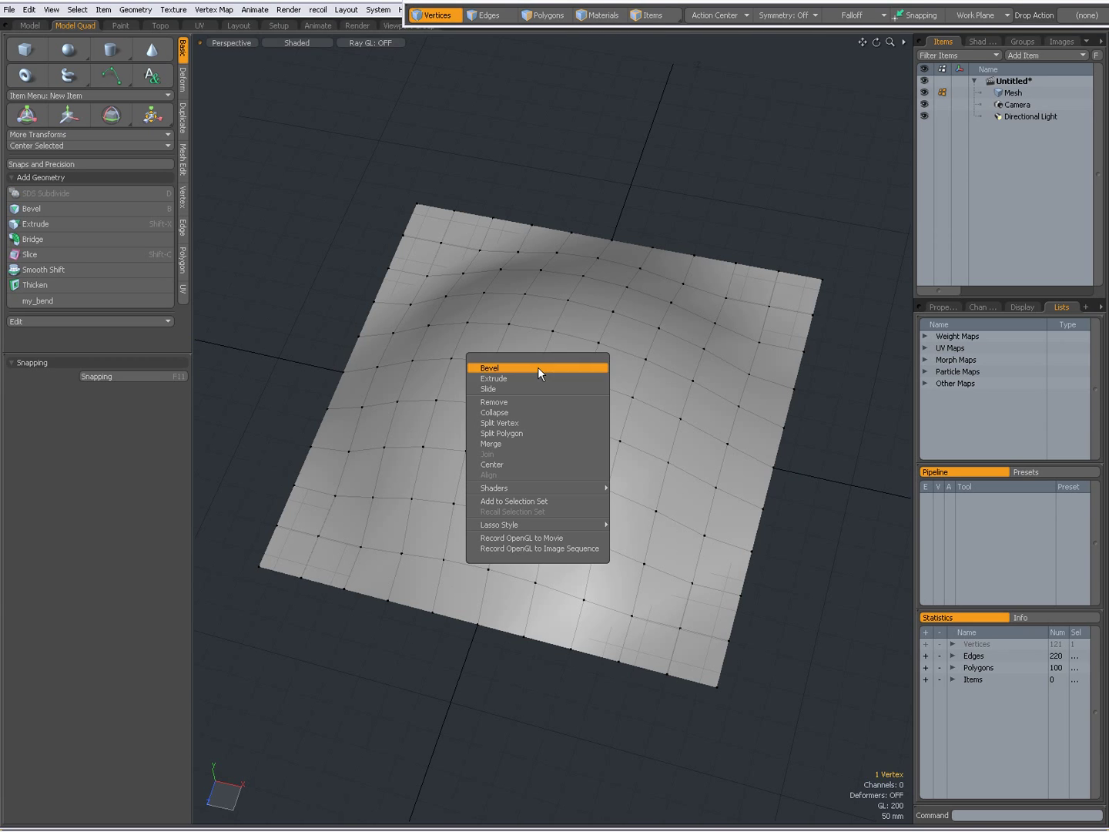
pyautogui.click(520, 388)
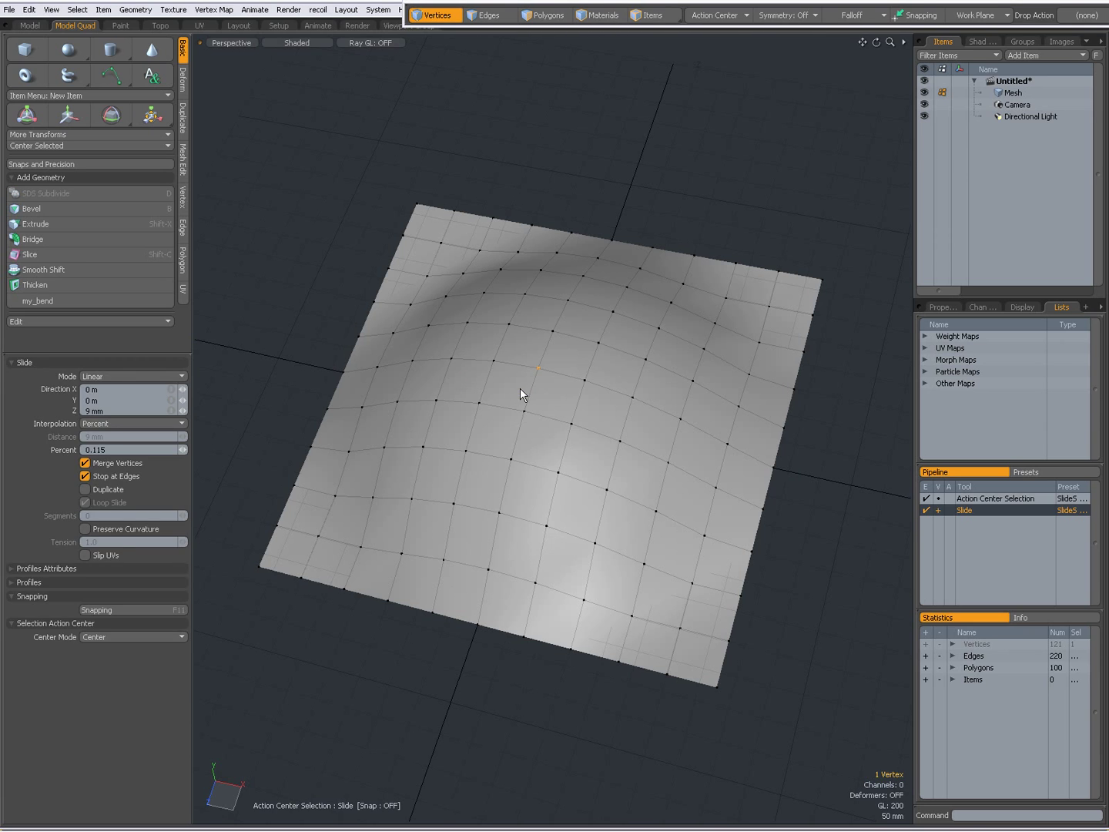
# - Set the Slide tool's handle visibility to Basic and its mode to Radial
pyautogui.rightClick(971, 510)
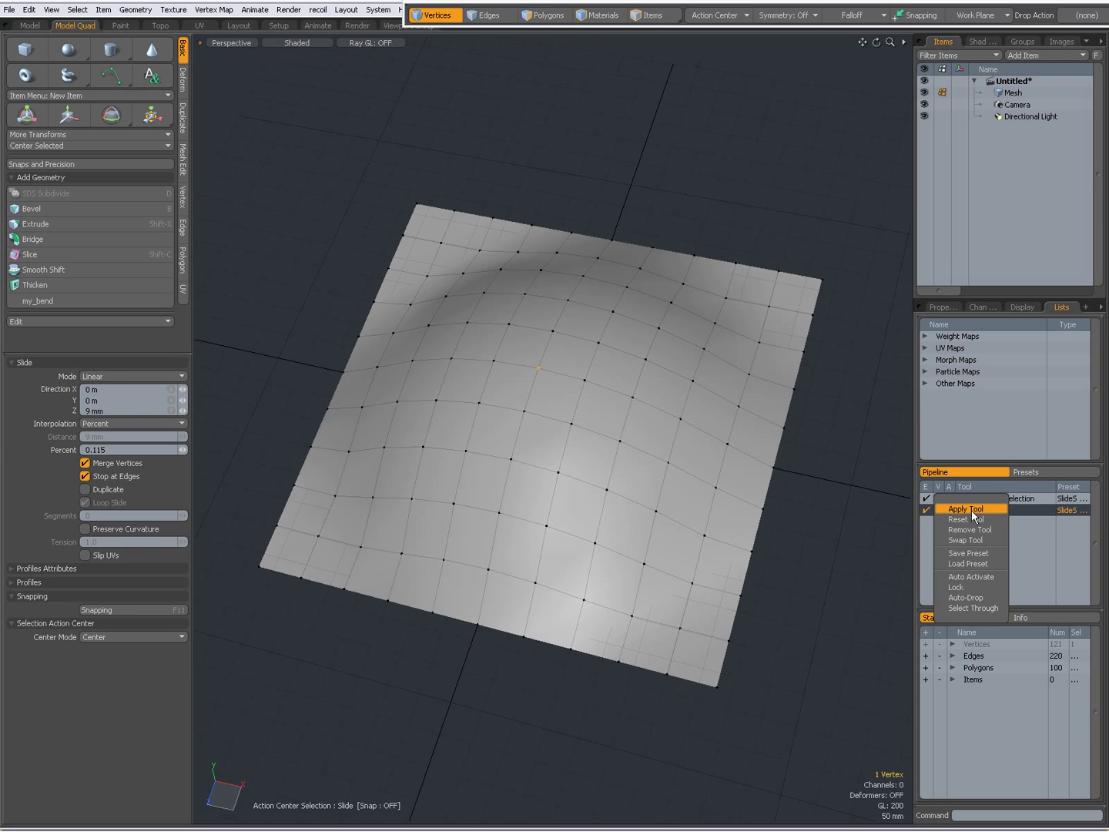
pyautogui.click(934, 511)
pyautogui.click(939, 509)
pyautogui.click(937, 518)
pyautogui.press('ctrl')
pyautogui.hotkey('ctrl', 'z')
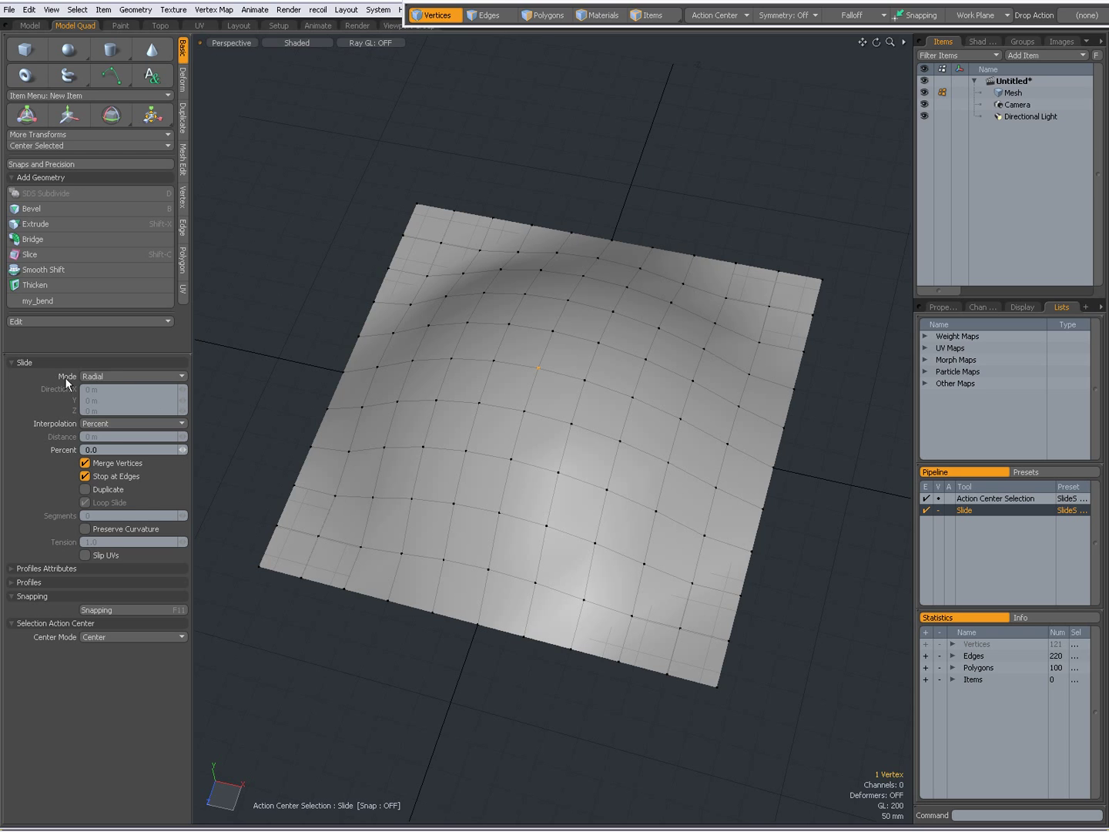
# - Try sliding the selected vertex along its surrounding edges in Radial mode, and undo the slides
pyautogui.moveTo(574, 455); pyautogui.dragTo(385, 482)
pyautogui.hotkey('ctrl', 'z')
pyautogui.moveTo(285, 218); pyautogui.dragTo(285, 218)
pyautogui.hotkey('ctrl', 'z')
pyautogui.hotkey('ctrl', 'z')
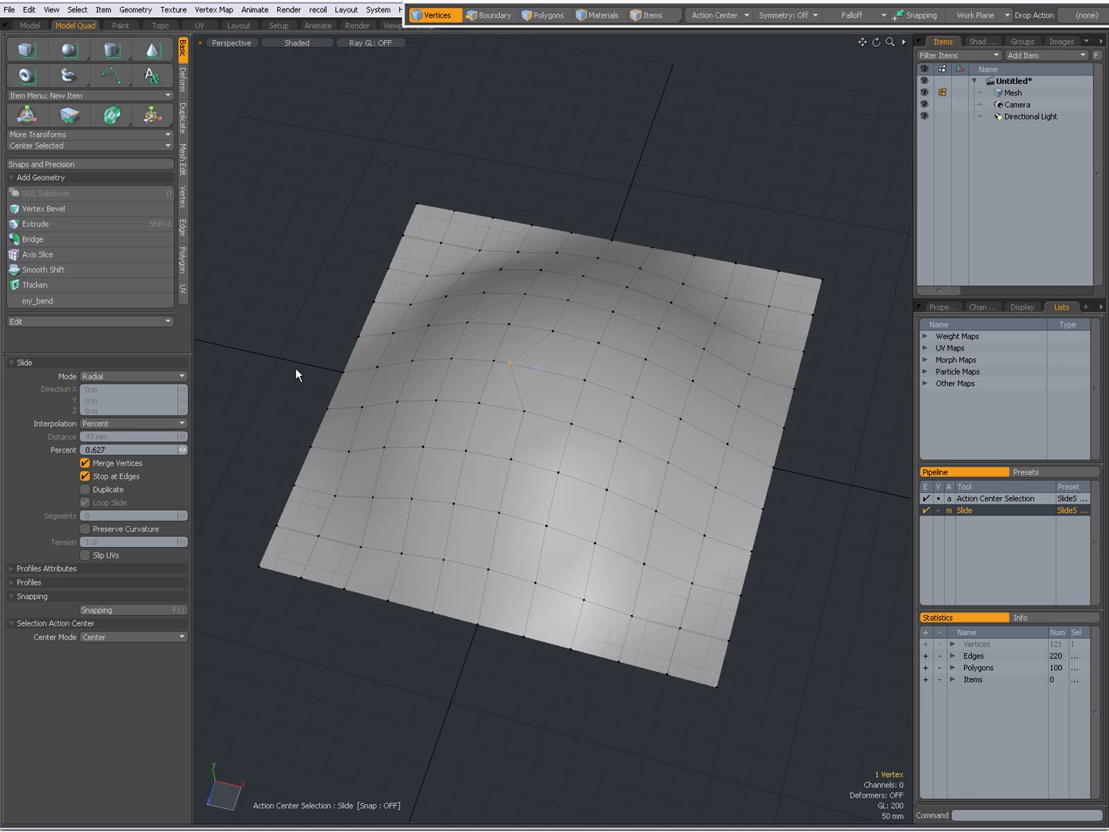
# - Switch the slide mode to Linear, try sliding the vertex along the Z and X axes, and undo each slide
pyautogui.click(133, 376)
pyautogui.click(136, 366)
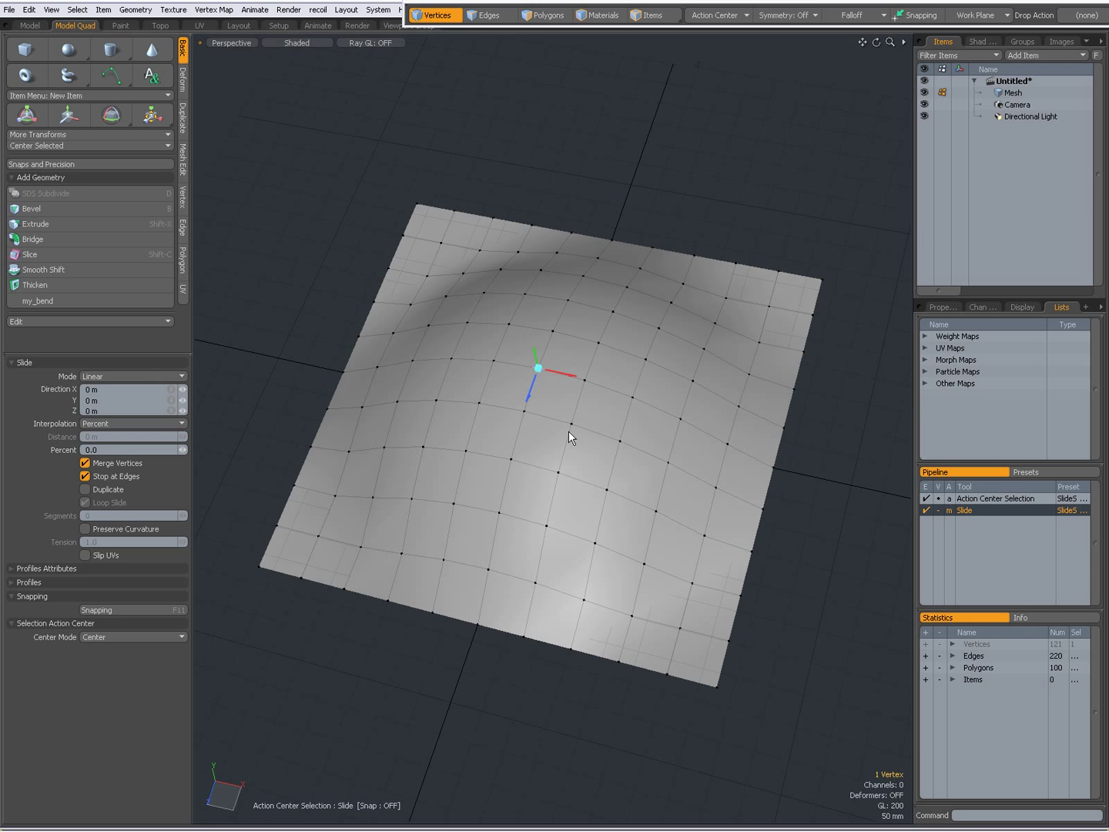
pyautogui.keyDown('alt'); pyautogui.moveTo(527, 448); pyautogui.dragTo(565, 433); pyautogui.keyUp('alt')
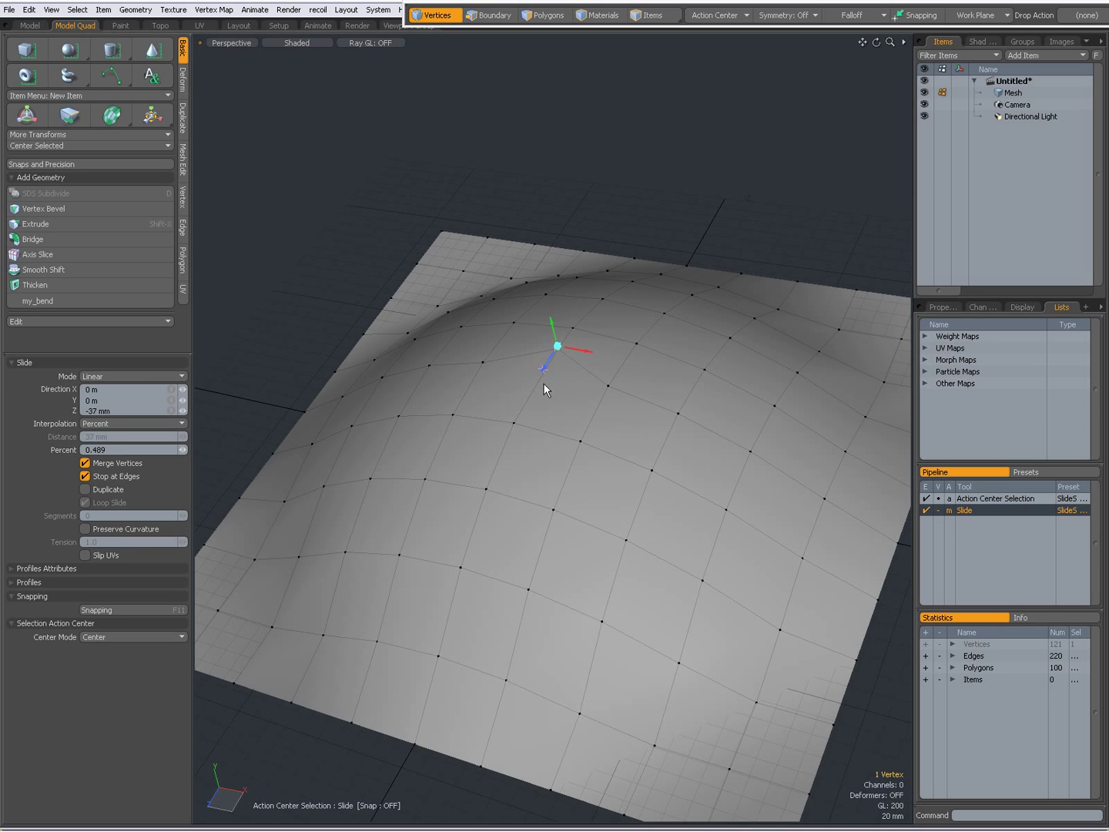
pyautogui.moveTo(530, 392); pyautogui.dragTo(511, 419)
pyautogui.hotkey('ctrl', 'z')
pyautogui.moveTo(579, 378); pyautogui.dragTo(538, 372)
pyautogui.hotkey('ctrl', 'z')
pyautogui.hotkey('ctrl', 'z')
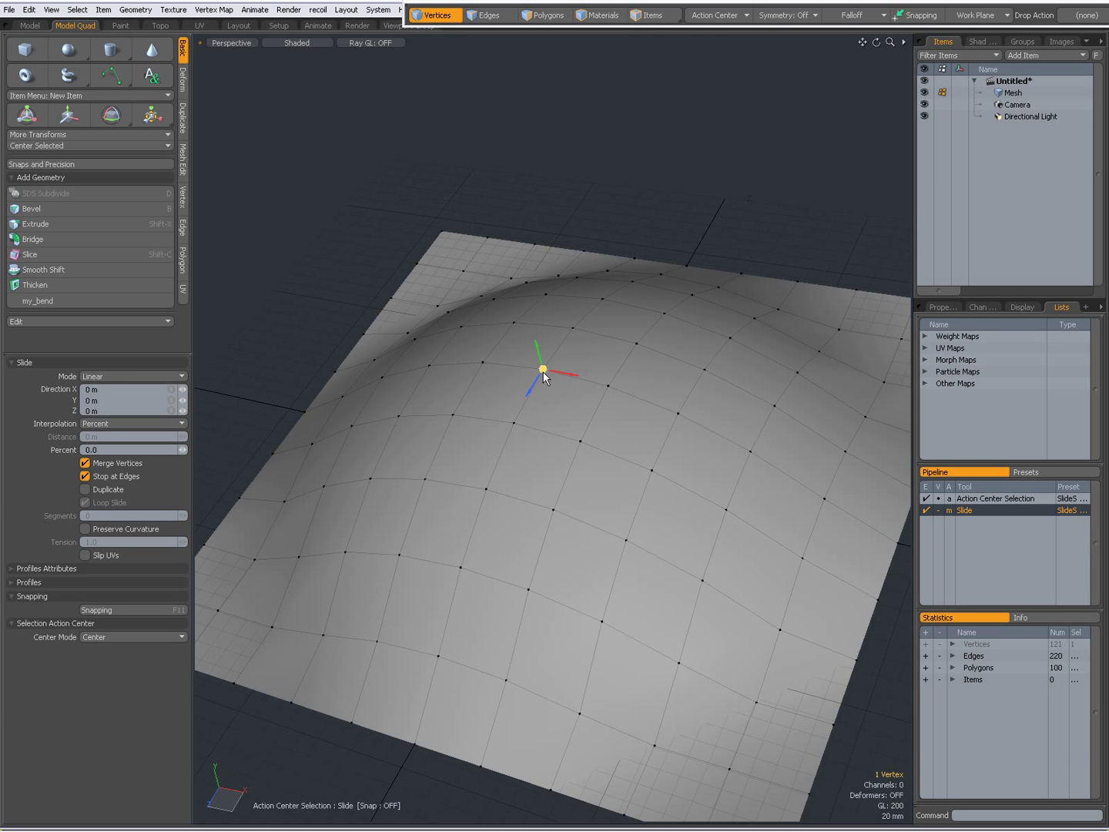
# - Try sliding the vertex freely with the central handle, undo the slides and leave the Slide tool
pyautogui.moveTo(544, 371); pyautogui.dragTo(502, 365)
pyautogui.hotkey('ctrl', 'z')
pyautogui.keyDown('alt'); pyautogui.moveTo(559, 397); pyautogui.dragTo(581, 478); pyautogui.keyUp('alt')
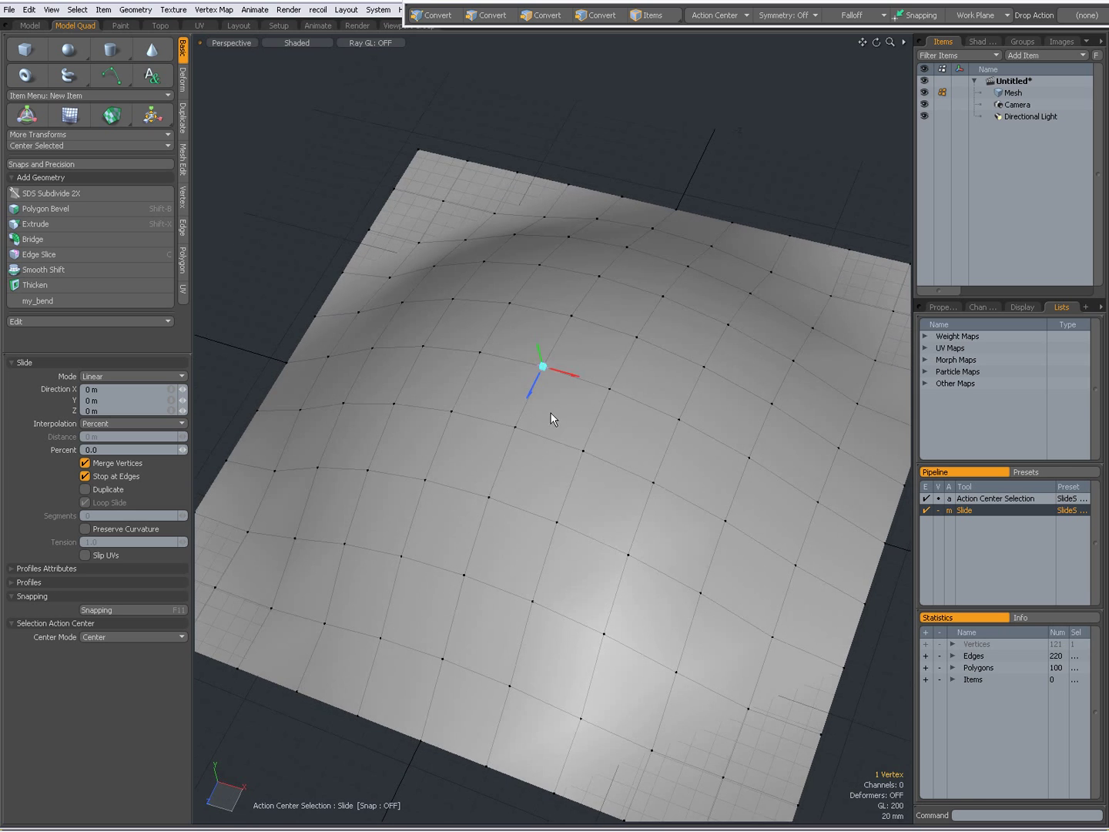
pyautogui.keyDown('ctrl'); pyautogui.keyDown('alt'); pyautogui.moveTo(551, 418); pyautogui.dragTo(571, 375); pyautogui.keyUp('alt'); pyautogui.keyUp('ctrl')
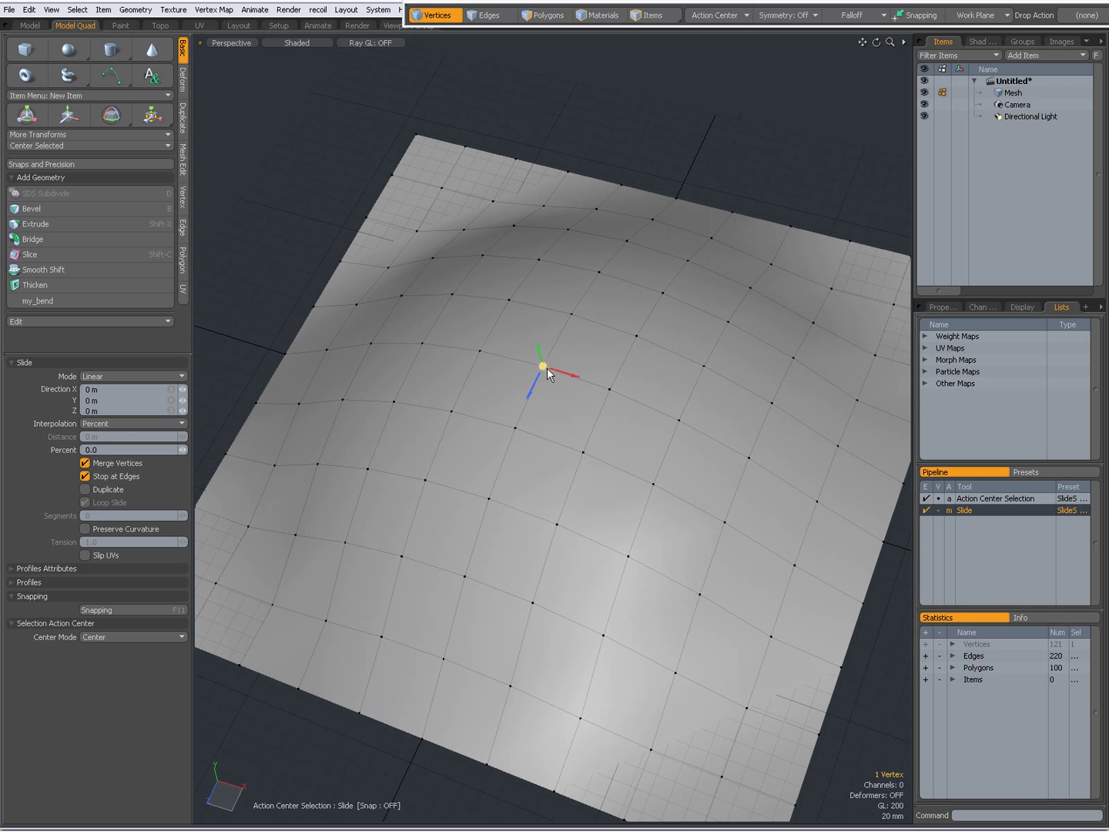
pyautogui.moveTo(573, 378); pyautogui.dragTo(596, 381)
pyautogui.hotkey('ctrl', 'z')
pyautogui.press('q')
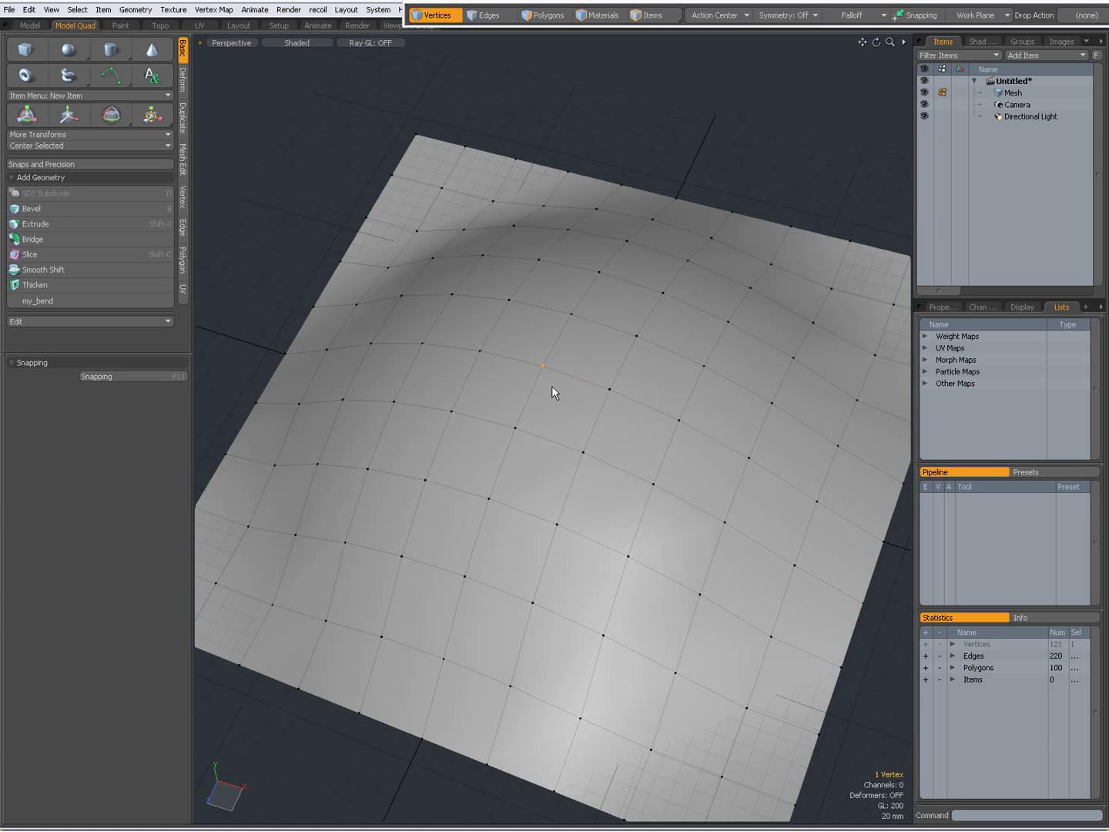
# - Split the four quads around the vertex with diagonal edges from it to their opposite corners
pyautogui.moveTo(549, 385)
pyautogui.keyDown('alt'); pyautogui.mouseDown()
pyautogui.moveTo(565, 414)
pyautogui.moveTo(504, 288)
pyautogui.mouseUp(); pyautogui.keyUp('alt')
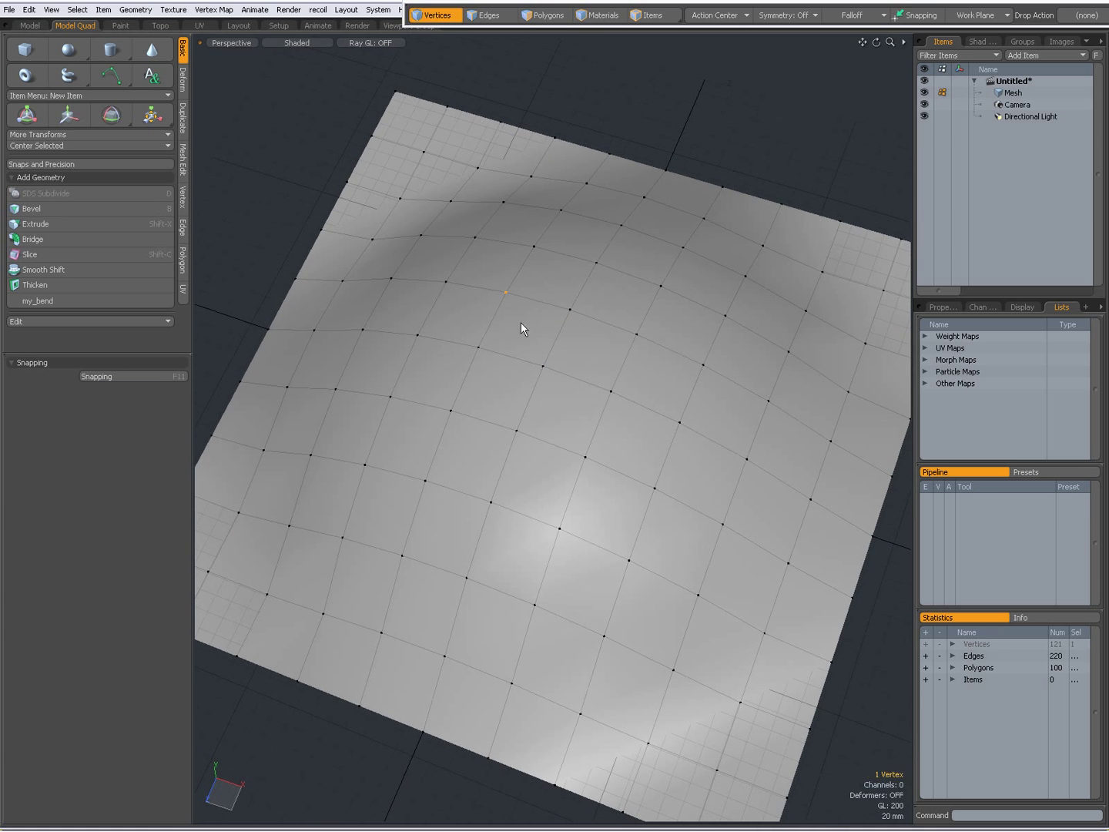
pyautogui.keyDown('shift'); pyautogui.click(543, 364); pyautogui.keyUp('shift')
pyautogui.click(636, 334)
pyautogui.keyDown('shift'); pyautogui.click(542, 366); pyautogui.keyUp('shift')
pyautogui.click(554, 430)
# - Select only the vertex where the four diagonals meet and start Slide on it
pyautogui.click(542, 367)
pyautogui.rightClick(545, 371)
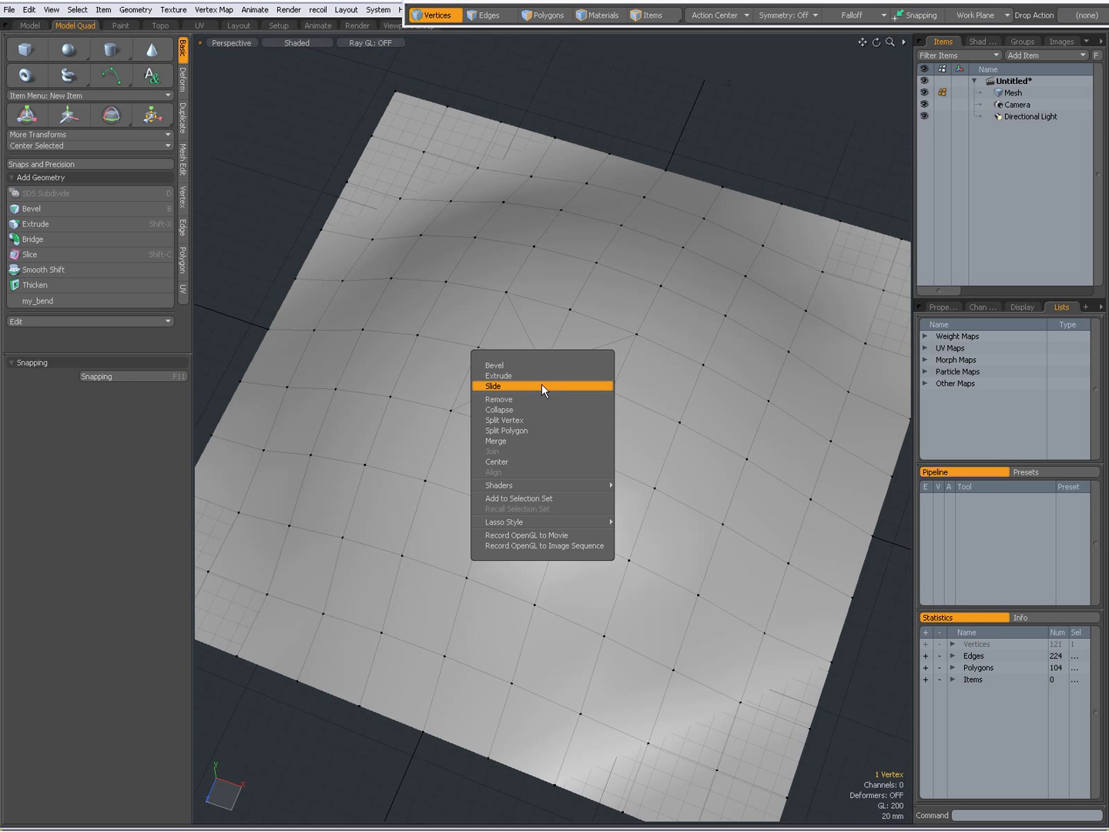
pyautogui.click(542, 385)
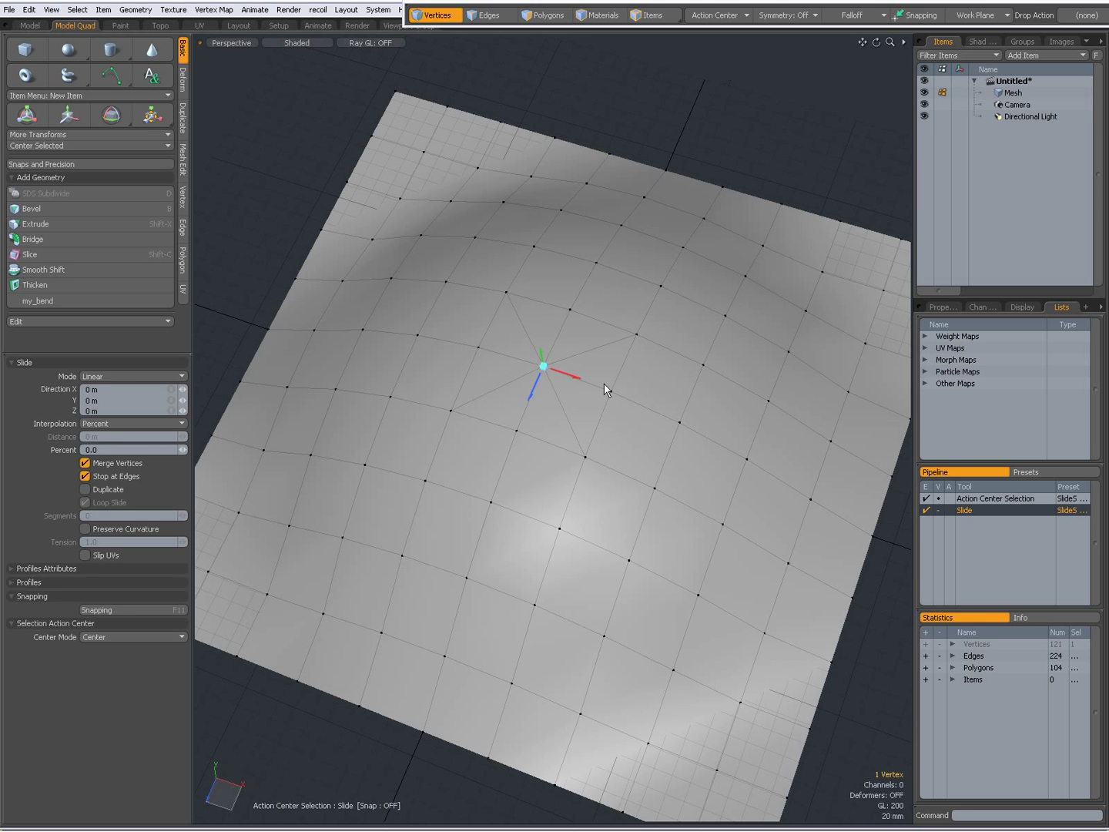
# - Try sliding the vertex in Percent interpolation along its straight and diagonal edges, undoing each slide
pyautogui.keyDown('alt'); pyautogui.moveTo(543, 434); pyautogui.dragTo(582, 381); pyautogui.keyUp('alt')
pyautogui.hotkey('ctrl', 'z')
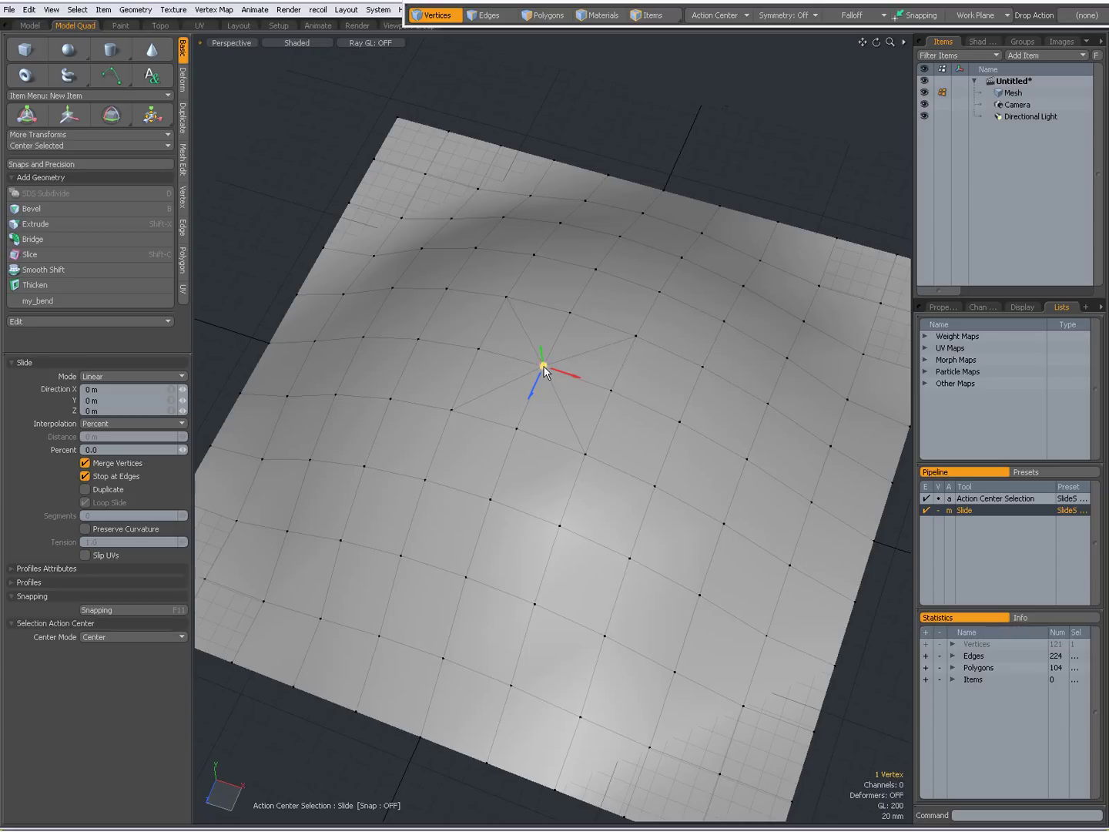
pyautogui.moveTo(544, 371); pyautogui.dragTo(608, 364)
pyautogui.hotkey('ctrl', 'z')
pyautogui.moveTo(544, 370); pyautogui.dragTo(509, 322)
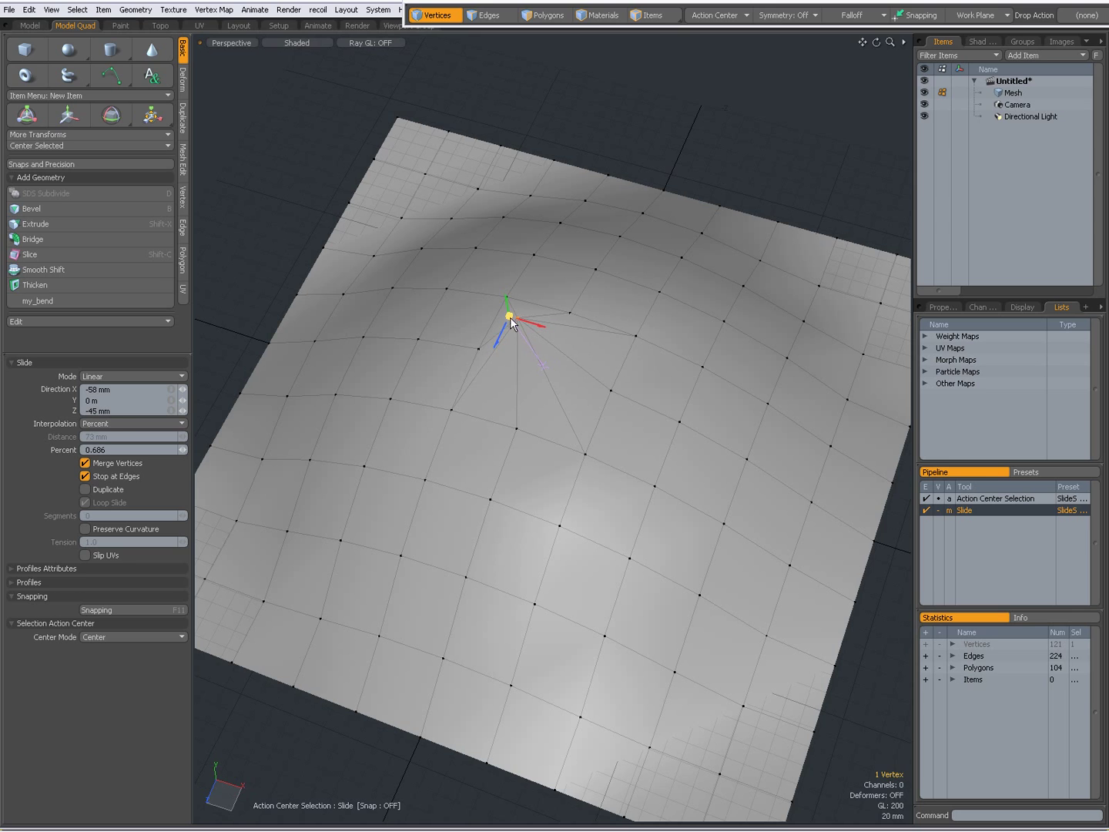
pyautogui.hotkey('ctrl', 'z')
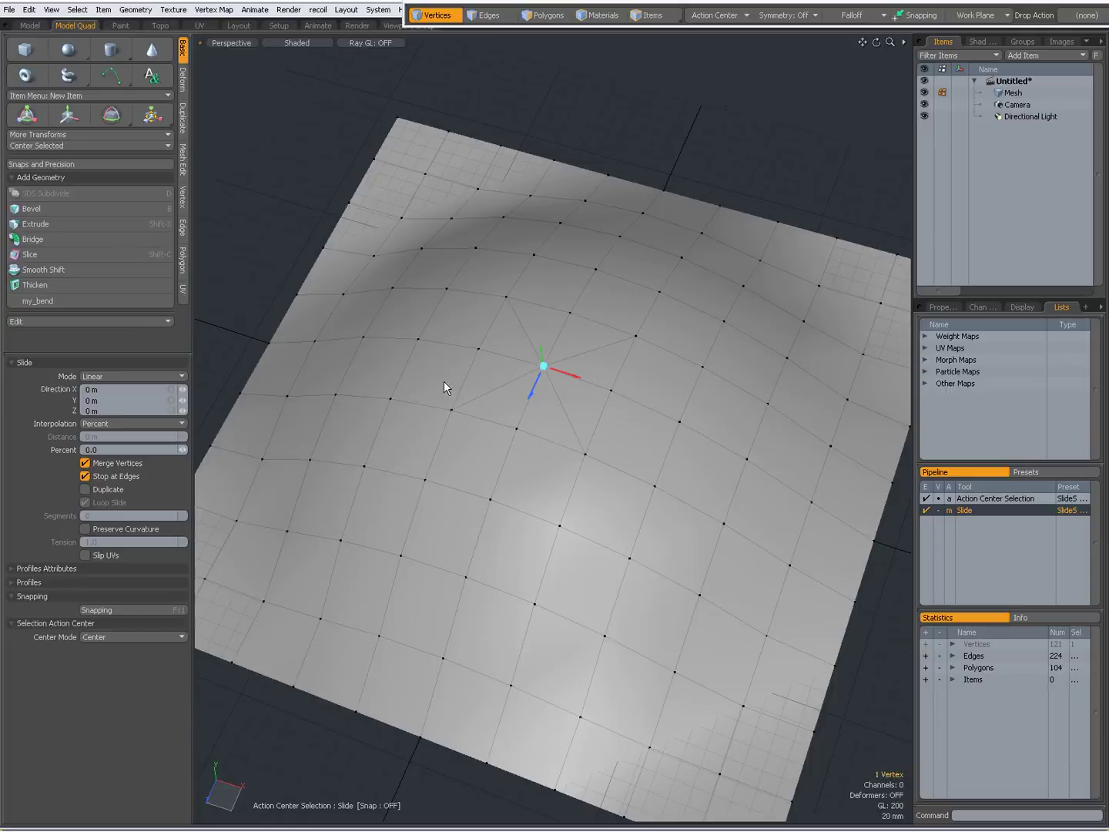
pyautogui.moveTo(547, 371); pyautogui.dragTo(539, 365)
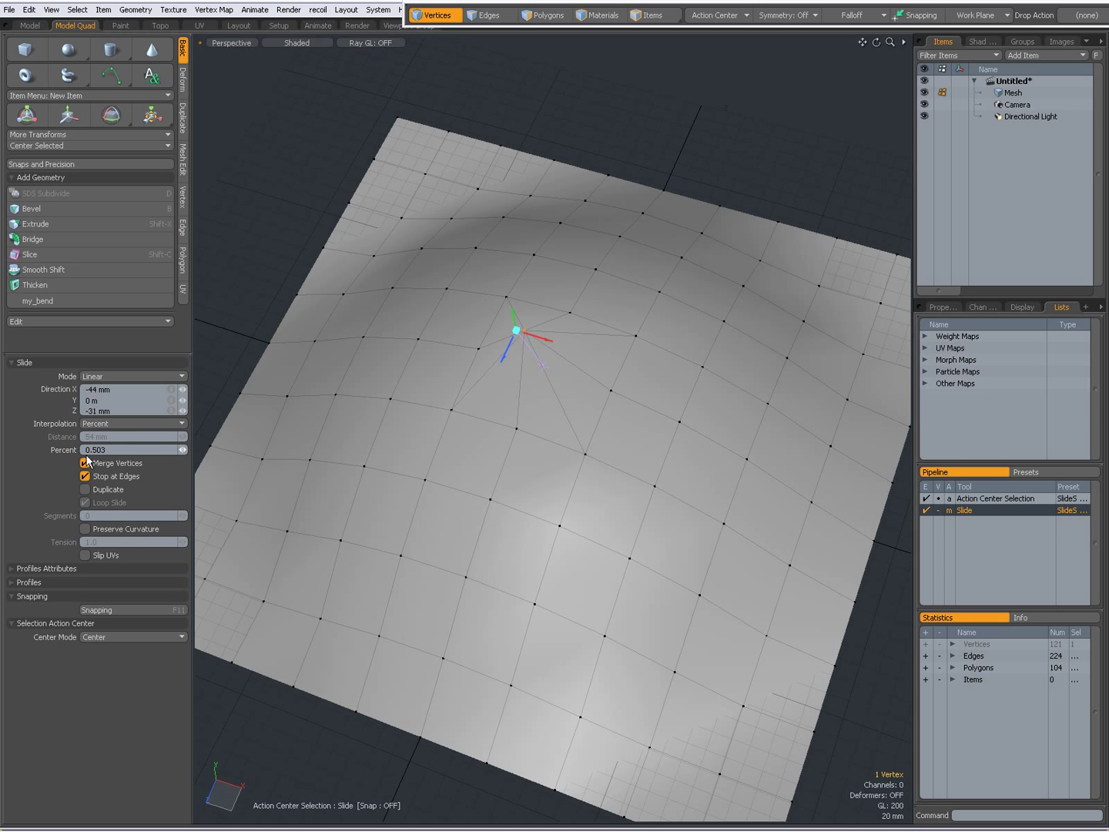
pyautogui.hotkey('ctrl', 'z')
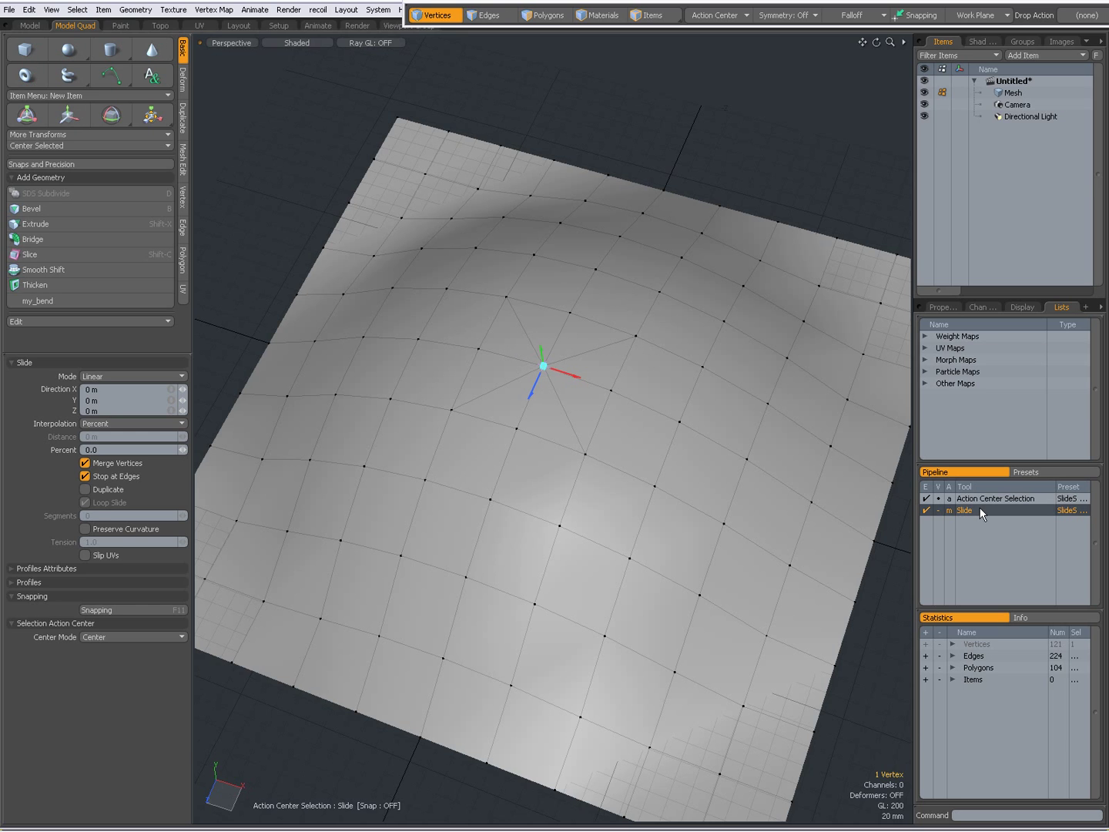
# - Set the Slide tool's handle visibility to Advanced, test it with a short slide of the vertex, and undo the slide
pyautogui.click(938, 511)
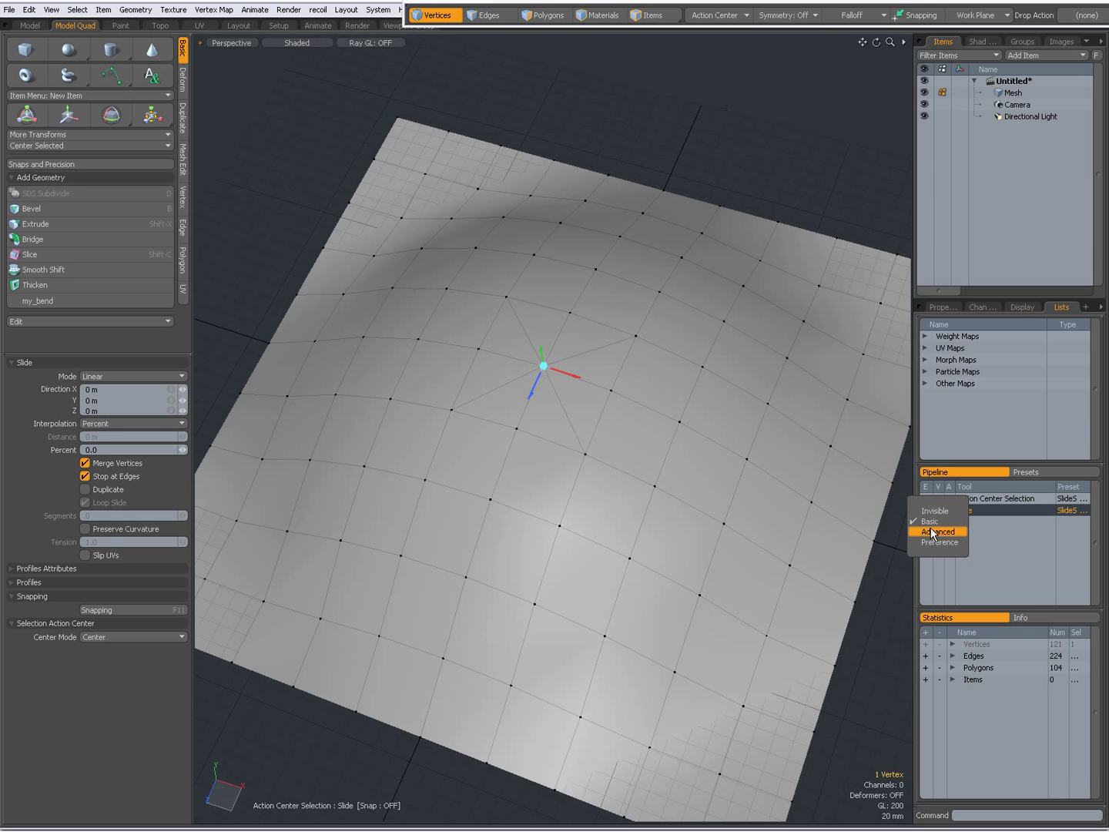
pyautogui.click(932, 531)
pyautogui.moveTo(546, 368)
pyautogui.mouseDown()
pyautogui.moveTo(521, 335)
pyautogui.moveTo(545, 369)
pyautogui.mouseUp()
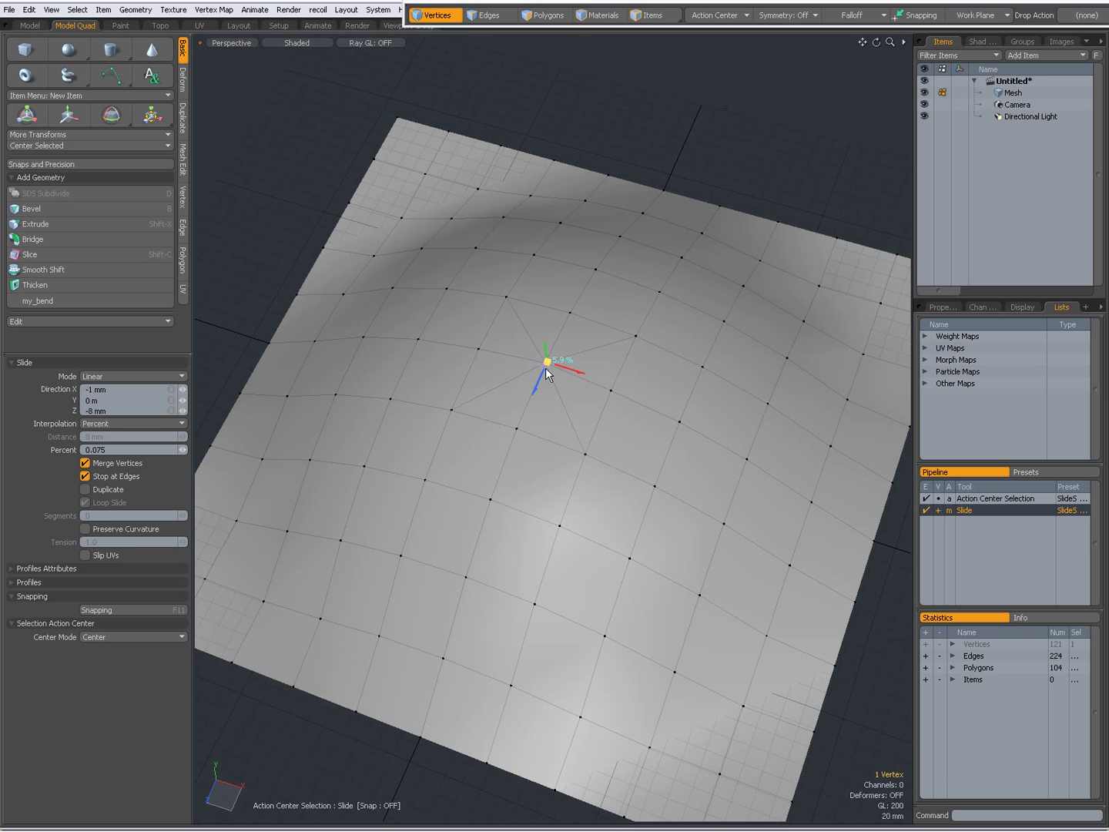
pyautogui.hotkey('ctrl', 'z')
# - Set the slide interpolation to Distance and slide the vertex partway along its back-left diagonal edge, finishing the tool
pyautogui.click(124, 416)
pyautogui.moveTo(545, 368)
pyautogui.mouseDown()
pyautogui.moveTo(523, 365)
pyautogui.moveTo(544, 370)
pyautogui.mouseUp()
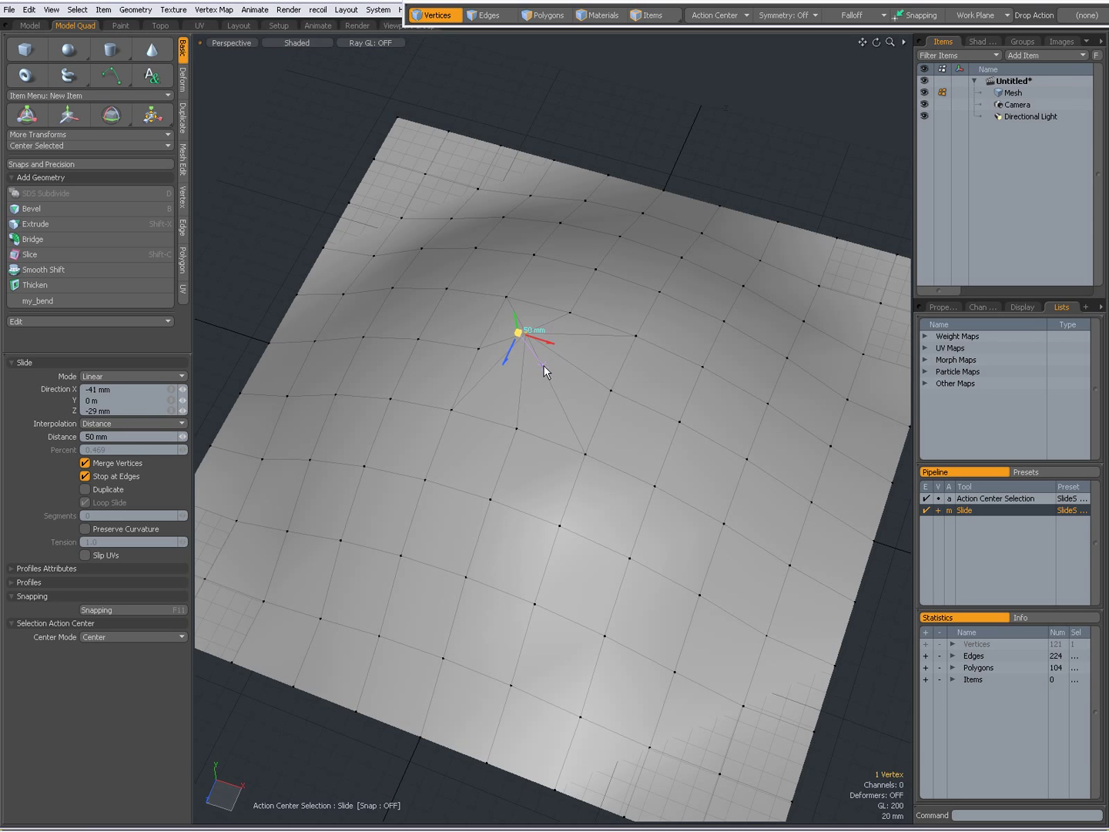
pyautogui.hotkey('ctrl', 'z')
pyautogui.moveTo(546, 372); pyautogui.dragTo(548, 399)
pyautogui.hotkey('ctrl', 'z')
pyautogui.moveTo(544, 365); pyautogui.dragTo(526, 338)
pyautogui.press('space')
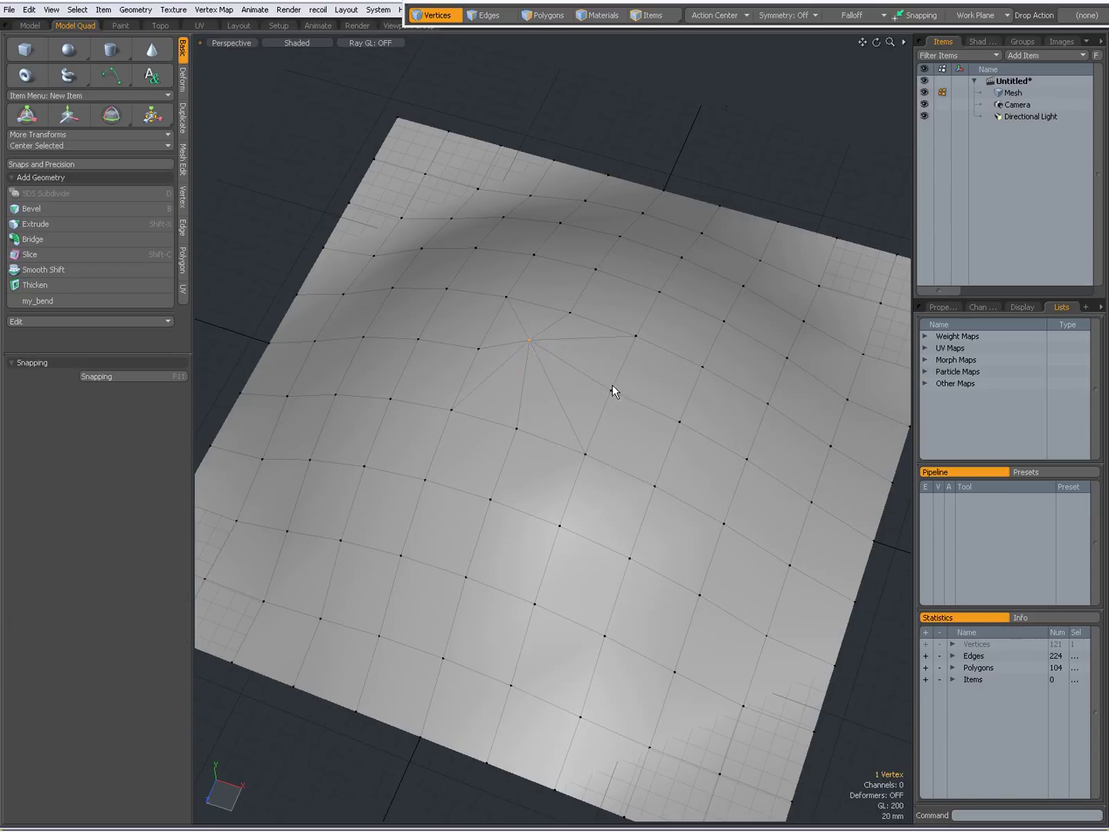
# - Slide the neighbouring vertex on the +X side about 41 mm in the negative X direction
pyautogui.rightClick(610, 392)
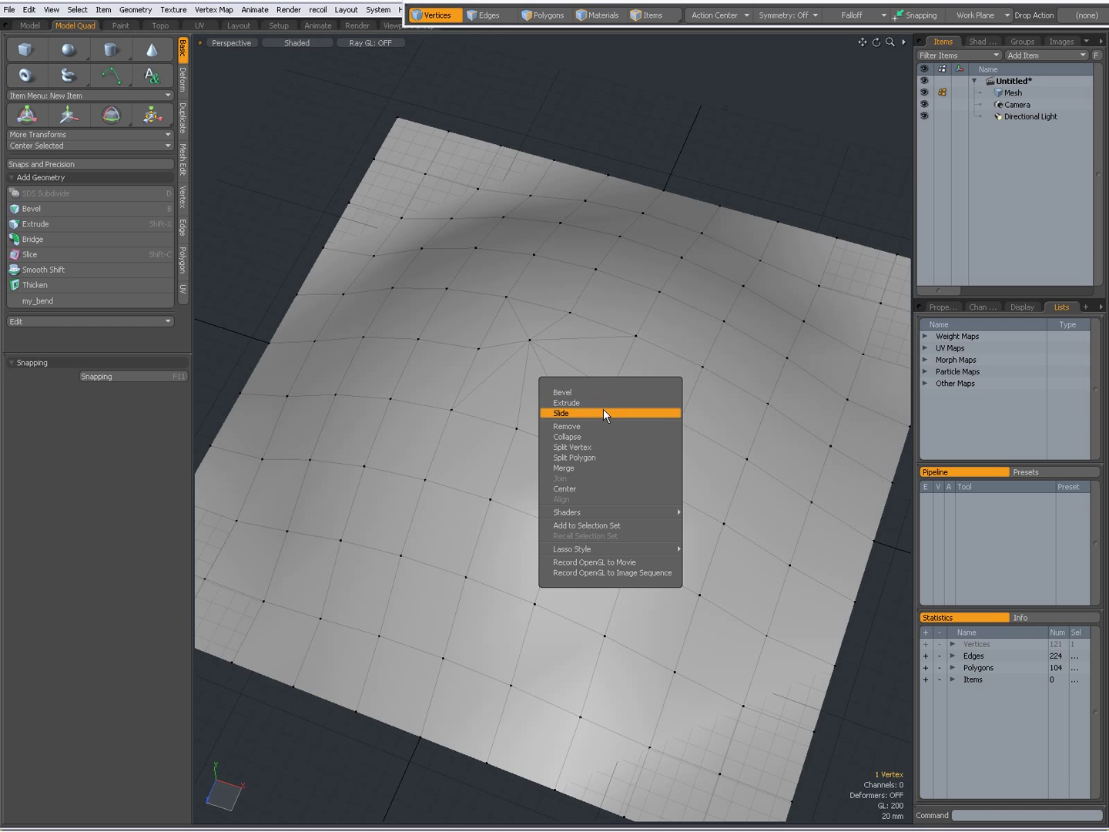
pyautogui.click(606, 412)
pyautogui.moveTo(615, 394); pyautogui.dragTo(636, 398)
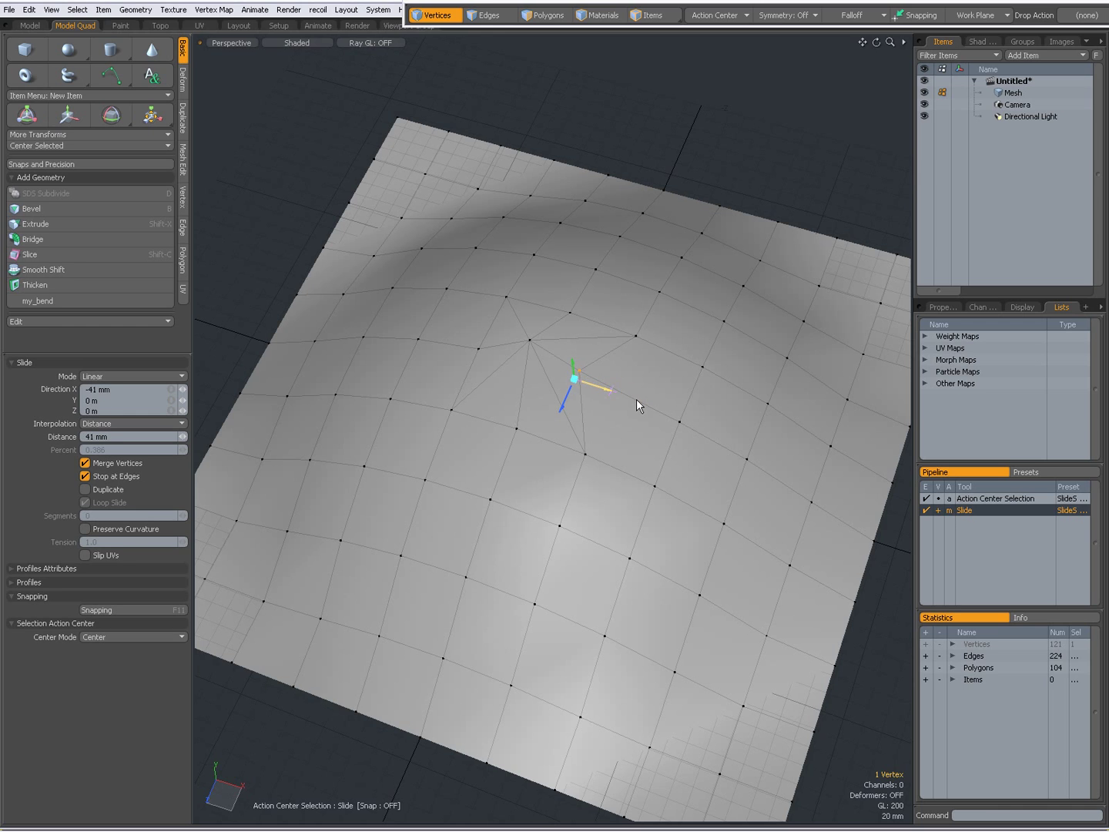
# - Enable Select Through for the Slide tool
pyautogui.rightClick(972, 508)
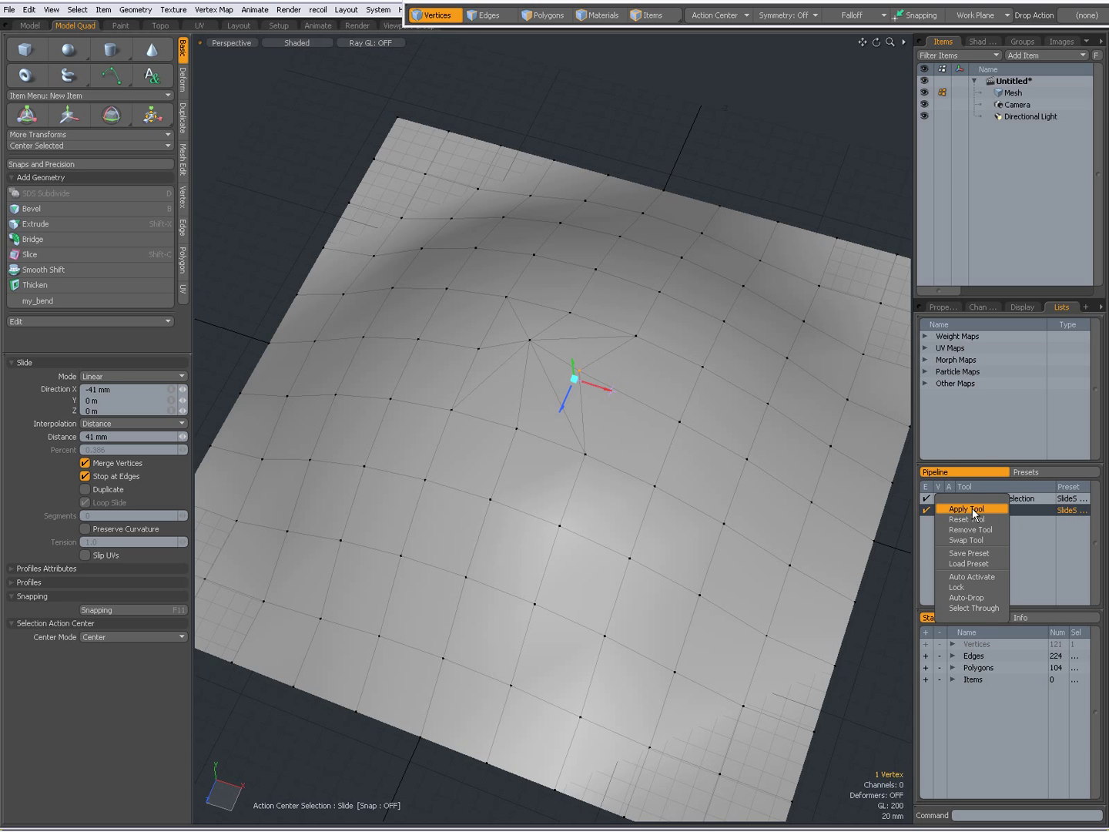
pyautogui.click(980, 607)
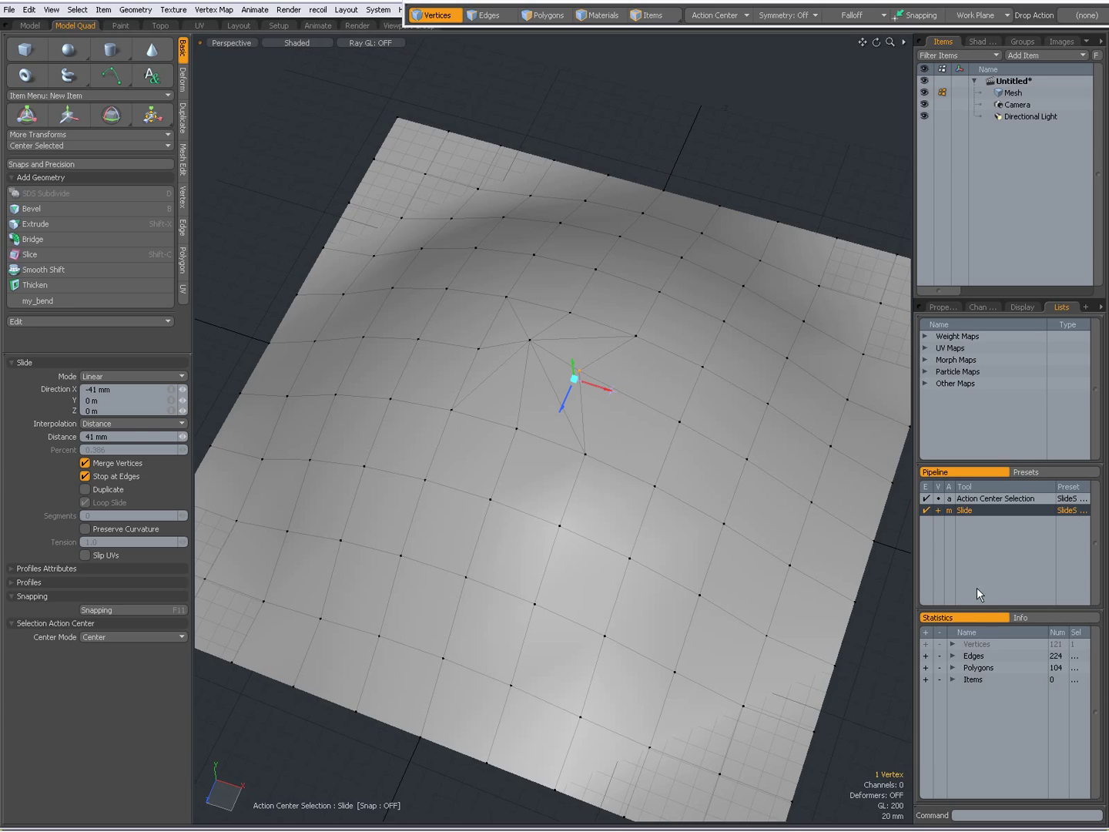
pyautogui.rightClick(977, 506)
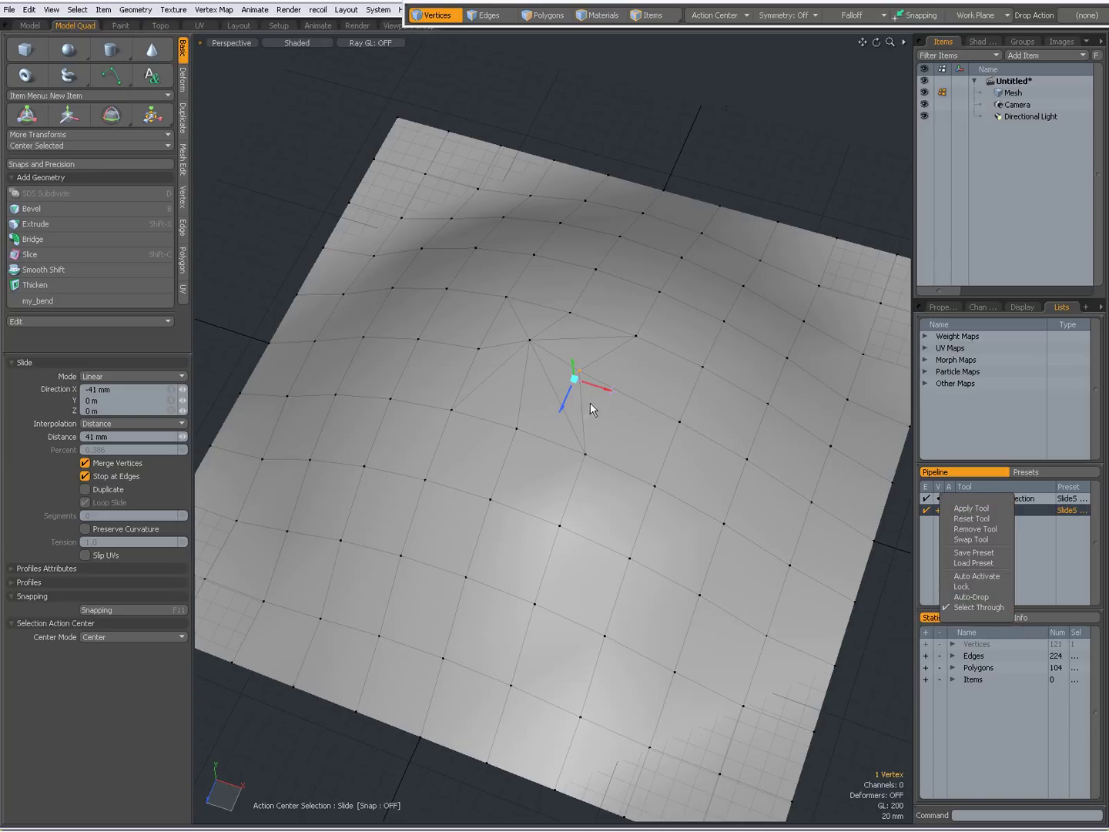
pyautogui.click(657, 399)
# - Slide the four vertices behind it in the same column toward the dome's crest, the rearmost one about 98 mm
pyautogui.click(633, 337)
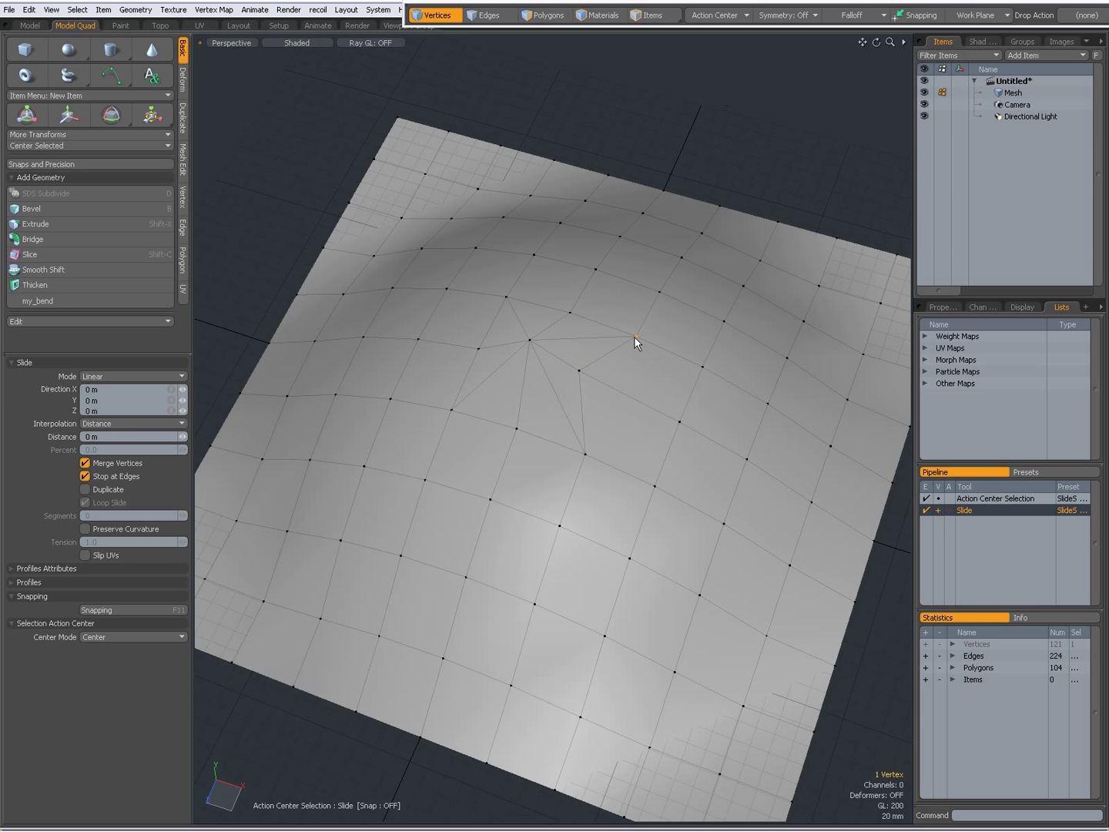
pyautogui.moveTo(636, 336); pyautogui.dragTo(636, 339)
pyautogui.click(660, 291)
pyautogui.moveTo(656, 289); pyautogui.dragTo(734, 302)
pyautogui.click(682, 257)
pyautogui.click(703, 243)
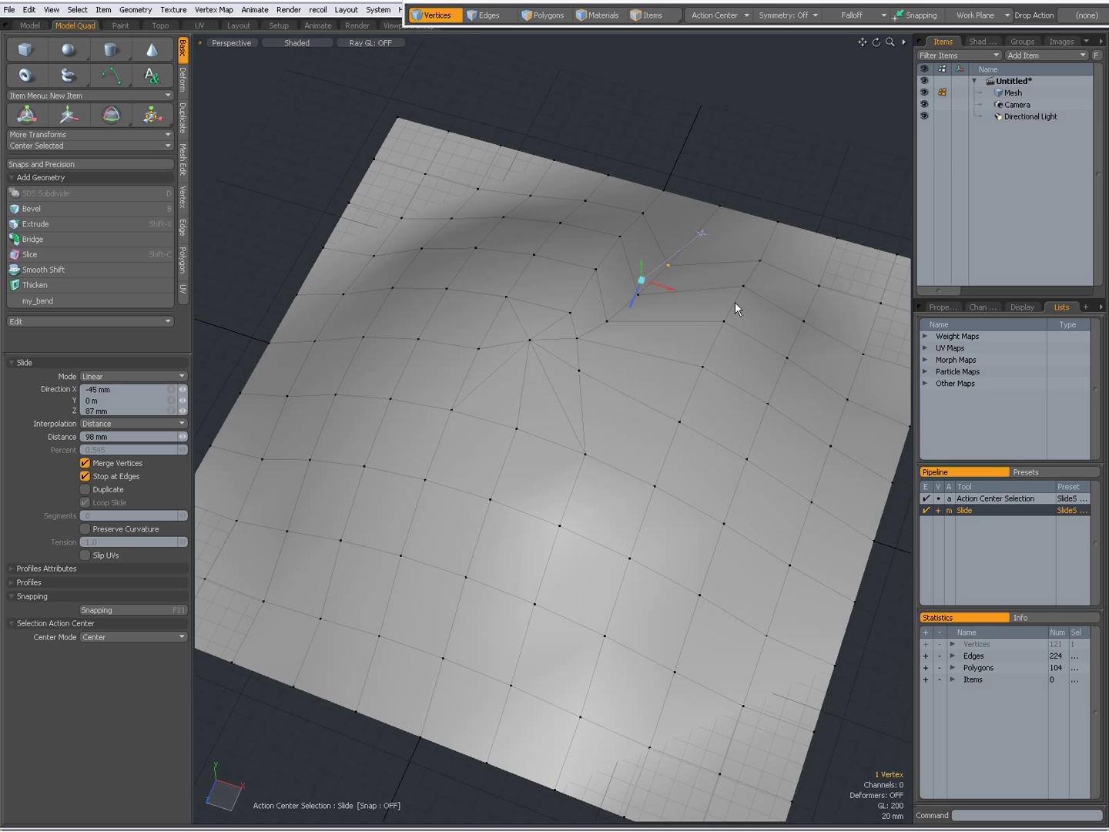
# - Slide four vertices of the next column in the negative X direction toward the displaced column, and clear the selection
pyautogui.click(678, 426)
pyautogui.moveTo(678, 426); pyautogui.dragTo(681, 421)
pyautogui.moveTo(703, 369); pyautogui.dragTo(743, 286)
pyautogui.press('Escape')
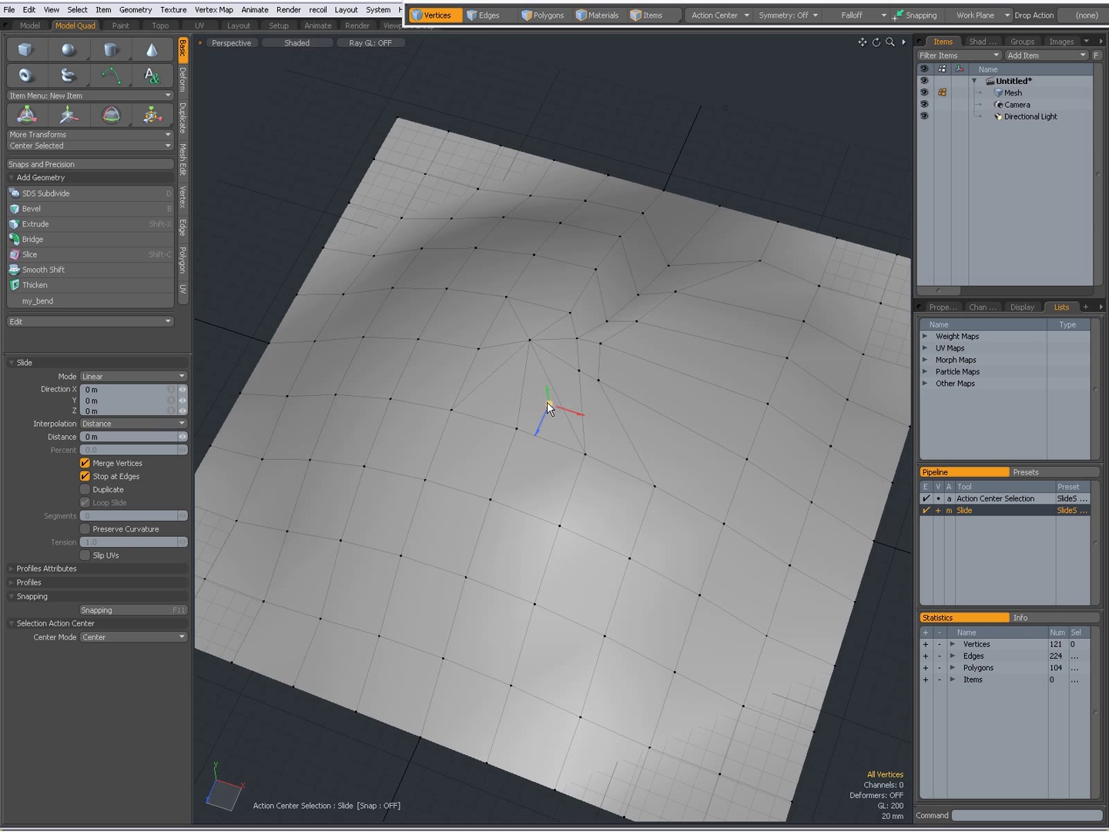
# - Slide the column's front vertex past its edges with Stop at Edges off, finishing at about 24 mm with Merge Vertices off and Stop at Edges on
pyautogui.click(598, 380)
pyautogui.moveTo(608, 387); pyautogui.dragTo(599, 381)
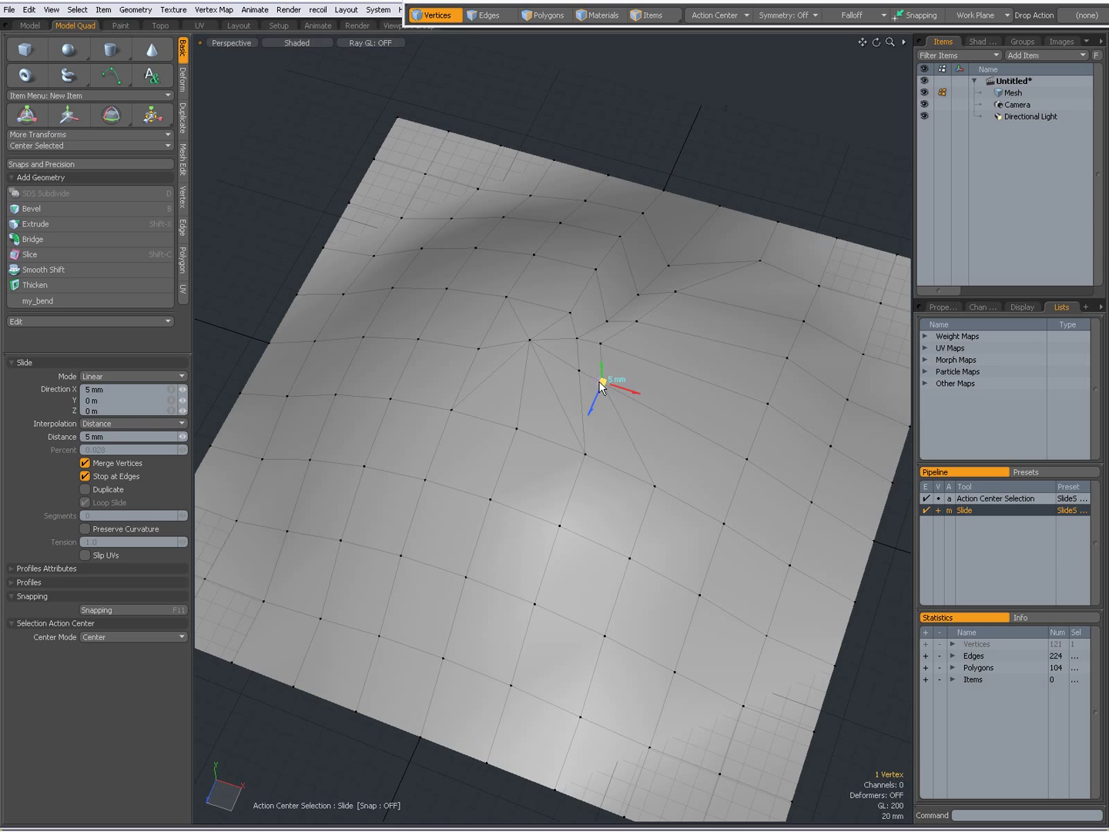
pyautogui.click(86, 476)
pyautogui.moveTo(604, 378); pyautogui.dragTo(603, 384)
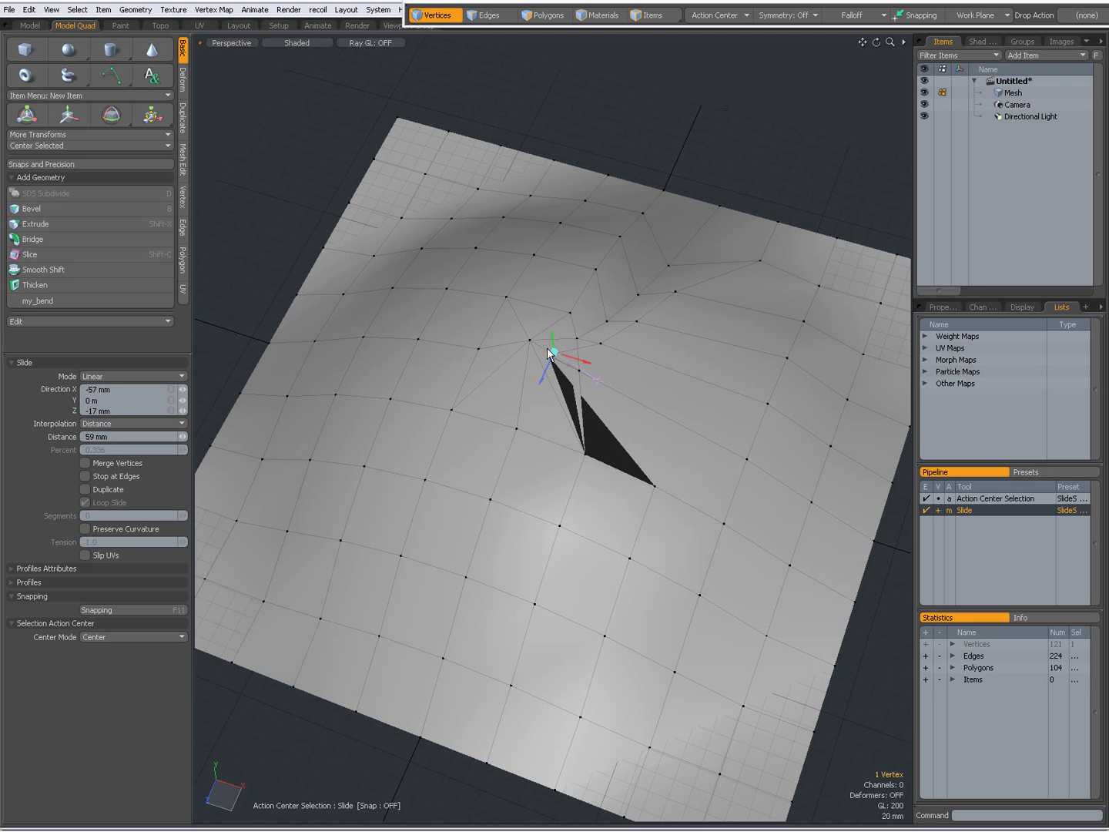
pyautogui.moveTo(554, 352); pyautogui.dragTo(651, 403)
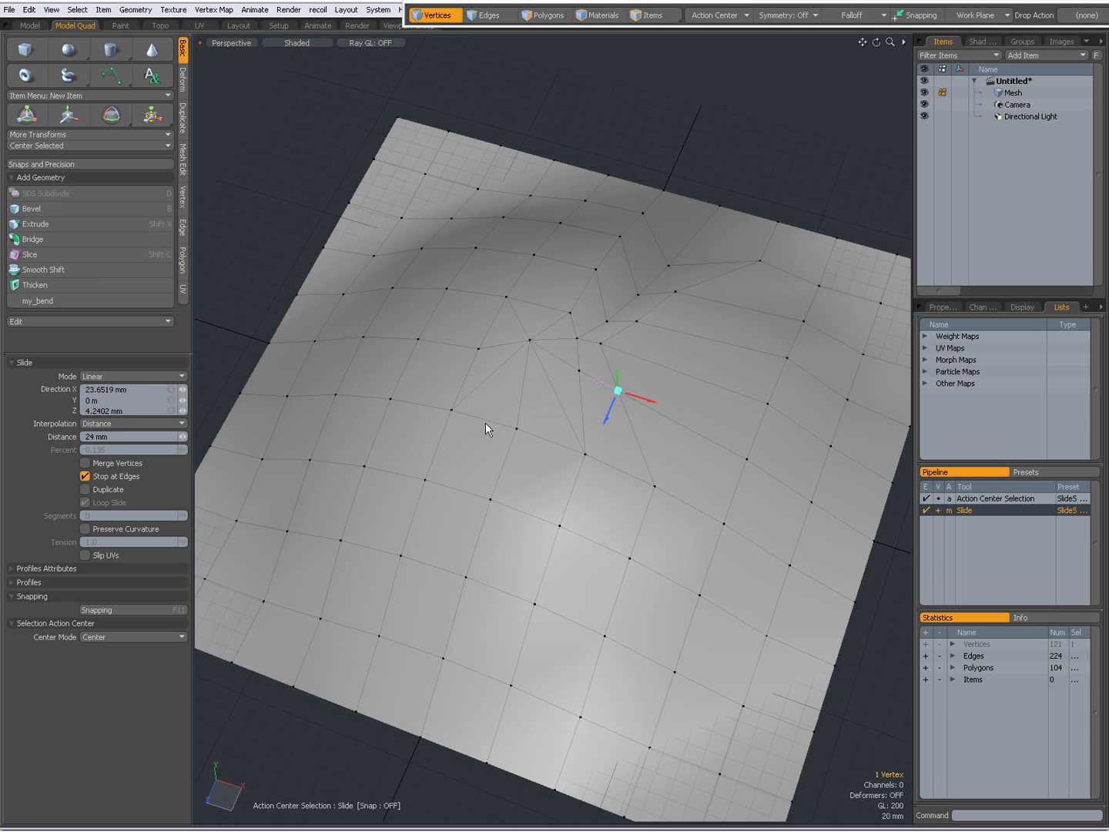
# - Slide the selected vertex again with Stop at Edges on, and slide the vertex in front of it a short way toward the crest
pyautogui.click(85, 476)
pyautogui.moveTo(663, 411); pyautogui.dragTo(596, 454)
pyautogui.click(586, 461)
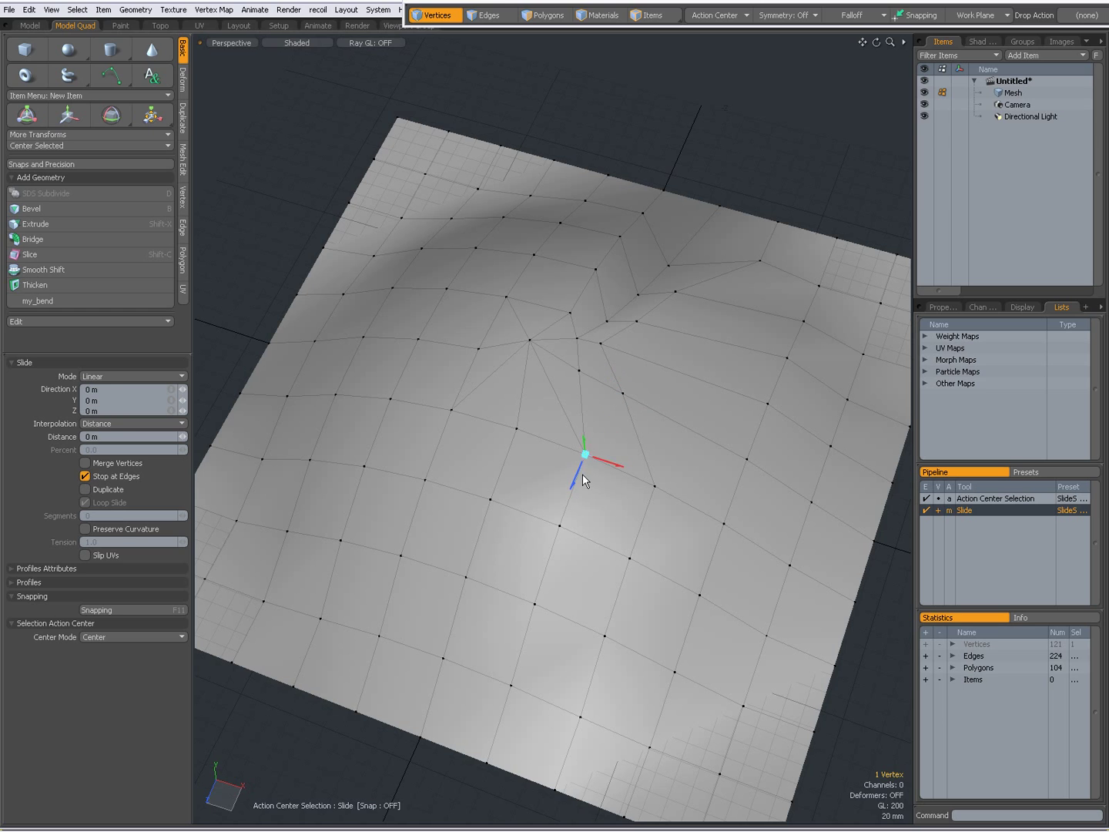
pyautogui.moveTo(586, 454)
pyautogui.mouseDown()
pyautogui.moveTo(582, 358)
pyautogui.moveTo(584, 471)
pyautogui.mouseUp()
# - Slide the vertex behind it about 133 mm in the negative X direction with Merge Vertices on, merging it into its neighbour
pyautogui.click(622, 391)
pyautogui.moveTo(622, 394); pyautogui.dragTo(624, 395)
pyautogui.rightClick(947, 509)
pyautogui.click(680, 471)
pyautogui.click(601, 342)
pyautogui.moveTo(618, 382)
pyautogui.mouseDown()
pyautogui.moveTo(632, 426)
pyautogui.moveTo(624, 401)
pyautogui.mouseUp()
pyautogui.click(89, 464)
pyautogui.moveTo(592, 396); pyautogui.dragTo(593, 395)
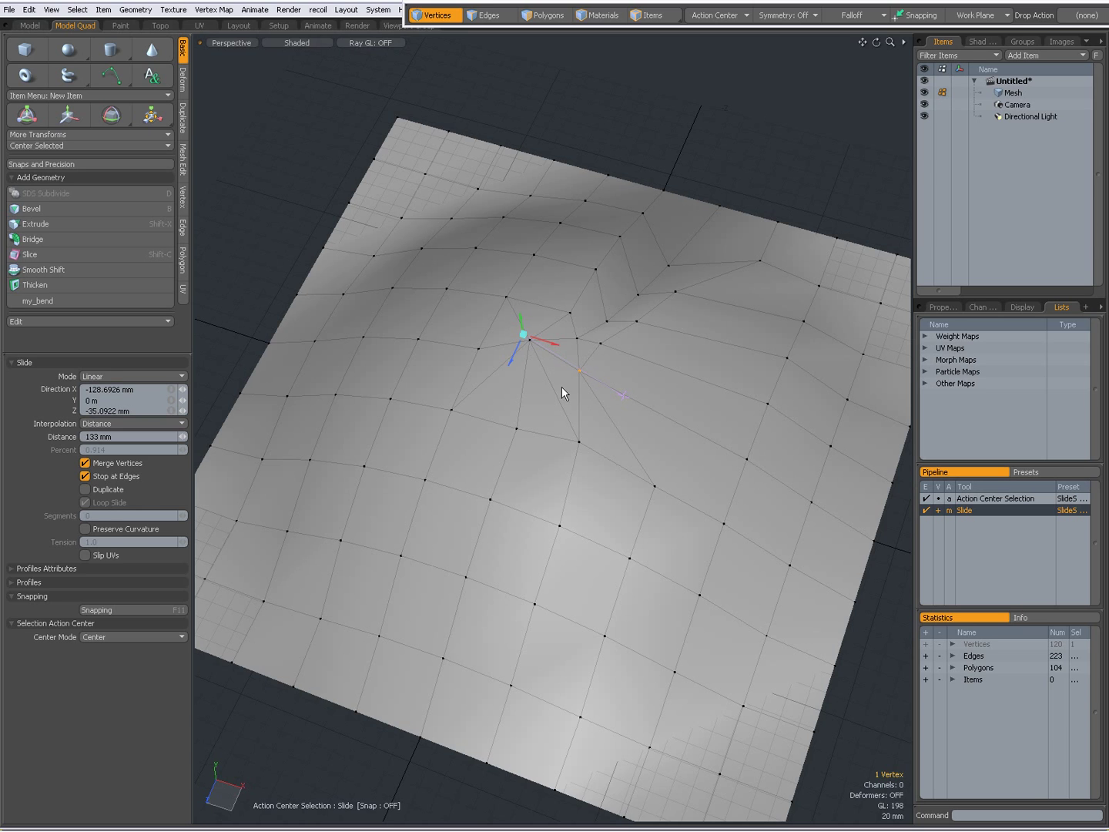
# - Clear the selection and preview the mesh as a subdivision surface, returning it to plain polygons
pyautogui.press('space')
pyautogui.press('Escape')
pyautogui.press('Tab')
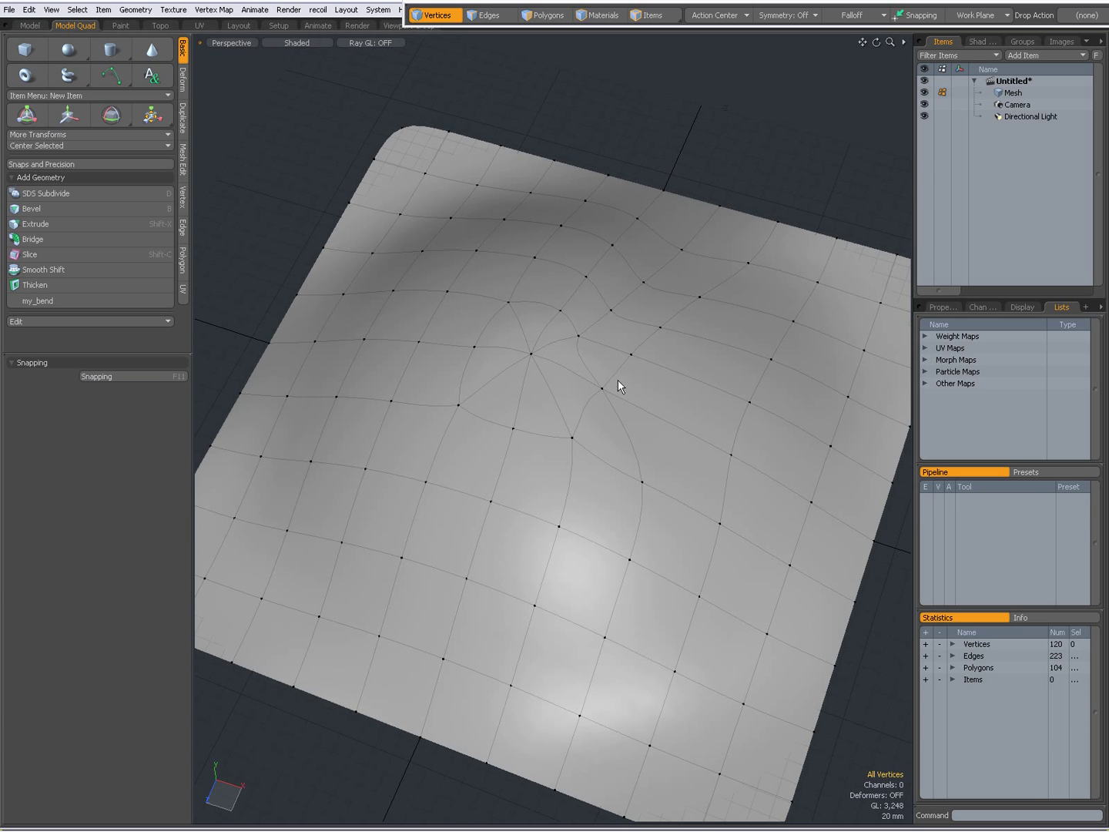
pyautogui.click(617, 429)
pyautogui.press('Escape')
pyautogui.press('Tab')
# - Slide the vertex next to the front one about 47 mm with Duplicate on and 5 segments
pyautogui.click(514, 430)
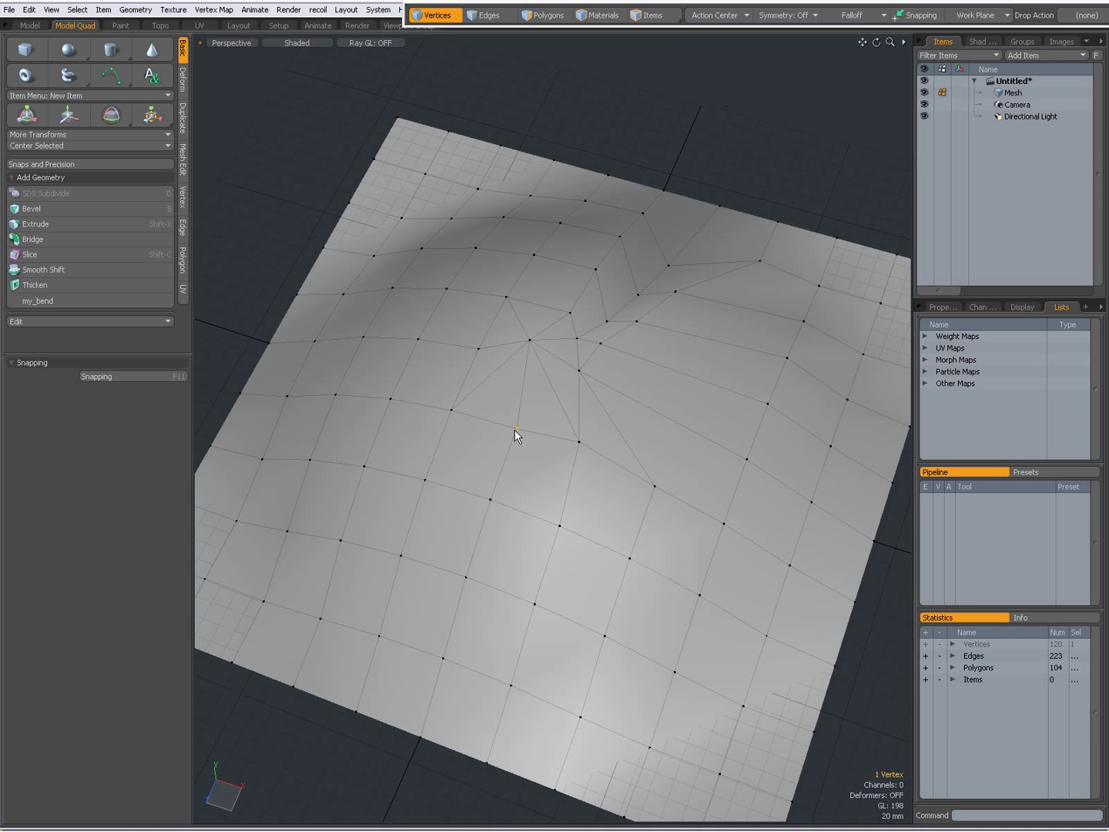
pyautogui.rightClick(516, 433)
pyautogui.click(512, 450)
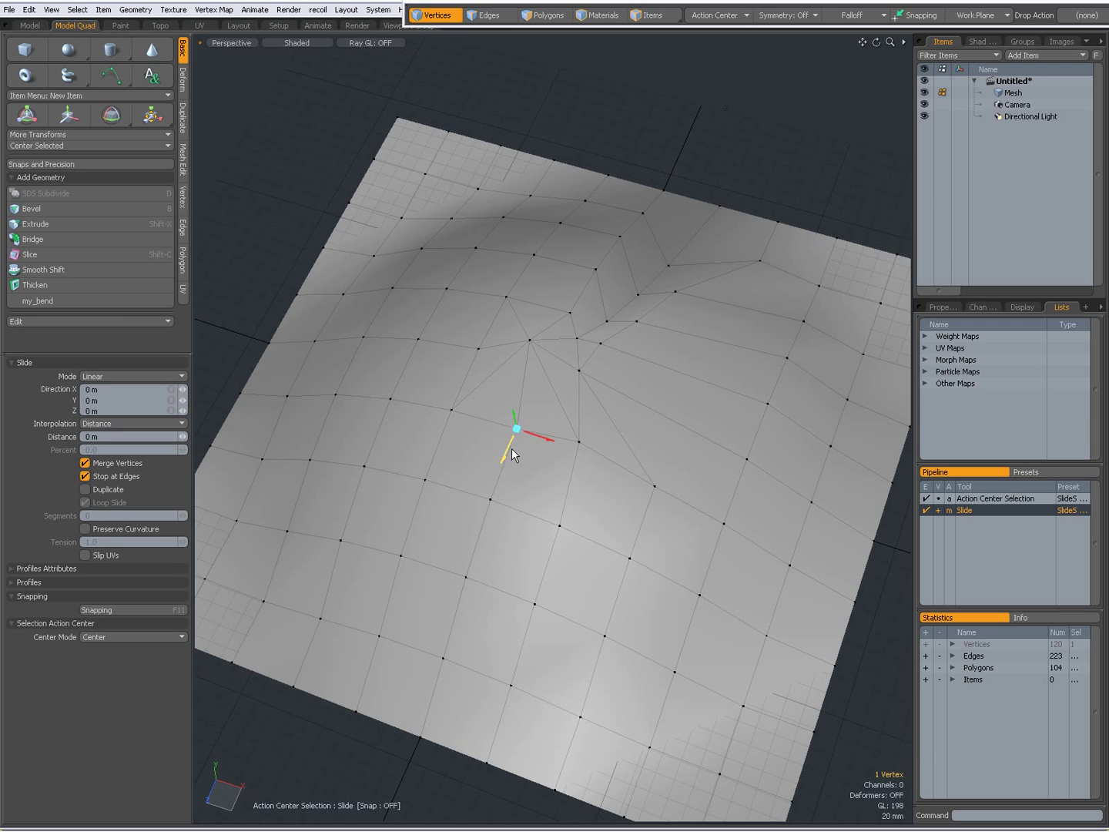
pyautogui.click(85, 490)
pyautogui.moveTo(516, 428); pyautogui.dragTo(529, 470)
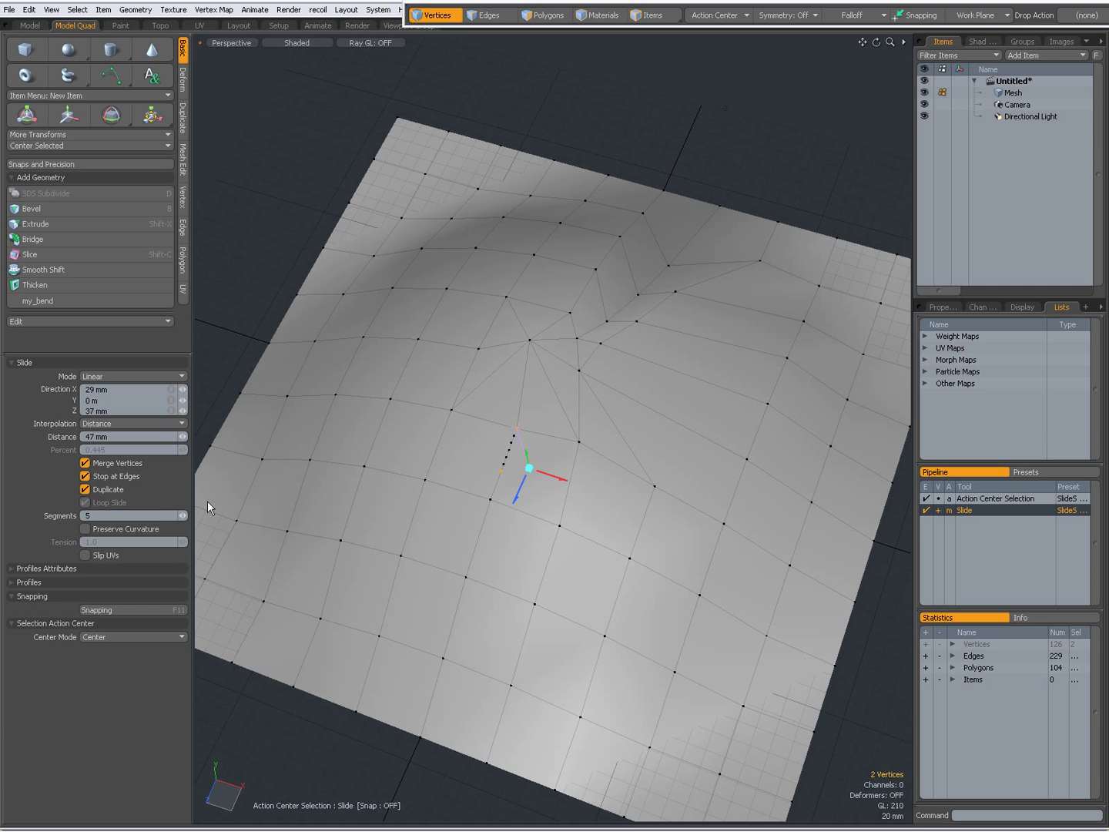
# - Turn off Duplicate and slide the original vertex, finishing about 52 mm along positive Z with Preserve Curvature on
pyautogui.click(85, 488)
pyautogui.moveTo(527, 467); pyautogui.dragTo(501, 422)
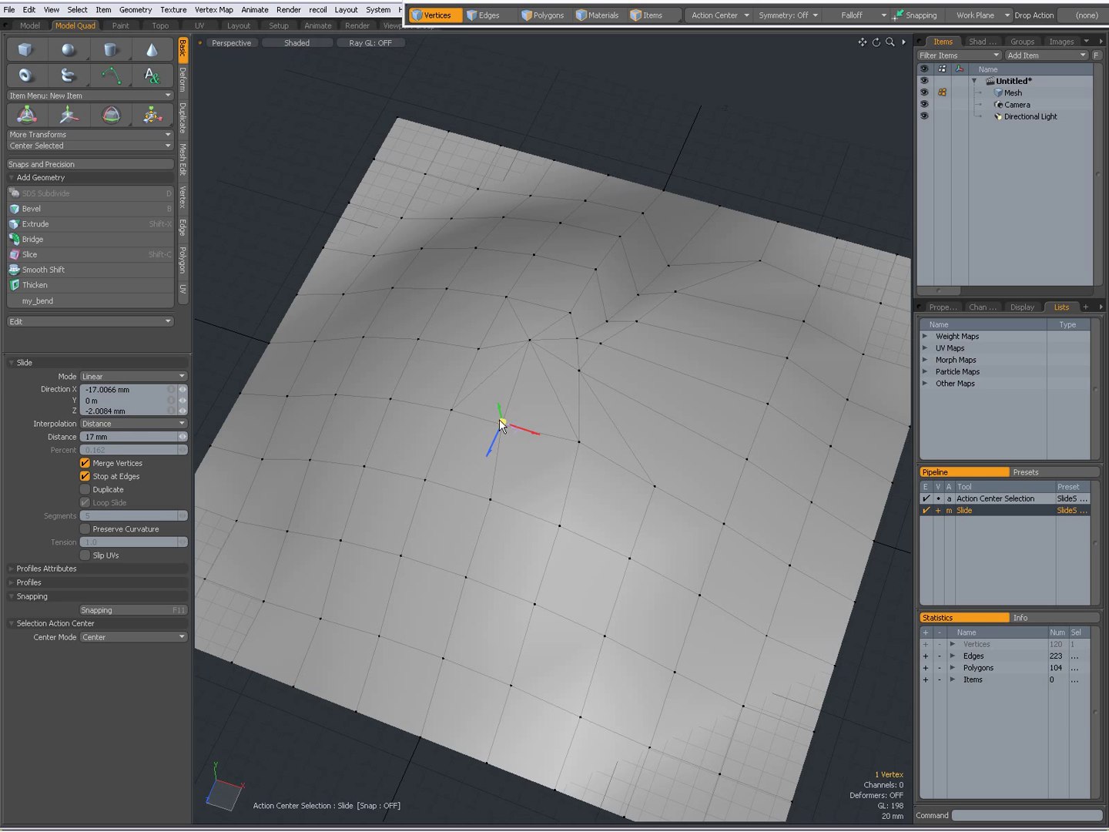
pyautogui.click(86, 528)
pyautogui.keyDown('alt'); pyautogui.moveTo(498, 550); pyautogui.dragTo(503, 443); pyautogui.keyUp('alt')
pyautogui.keyDown('alt'); pyautogui.moveTo(503, 521); pyautogui.dragTo(405, 469); pyautogui.keyUp('alt')
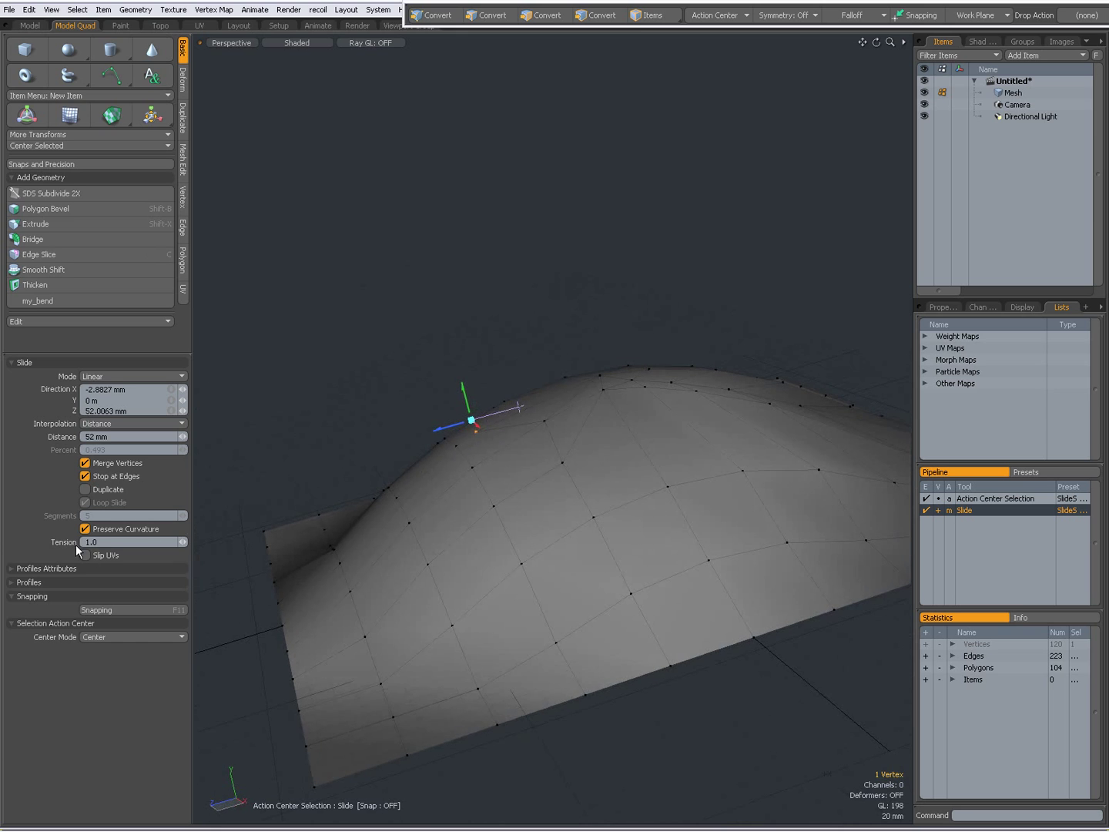
# - Undo the last change and slide the vertex along the slope again with Preserve Curvature on at tension 1.0
pyautogui.hotkey('ctrl', 'z')
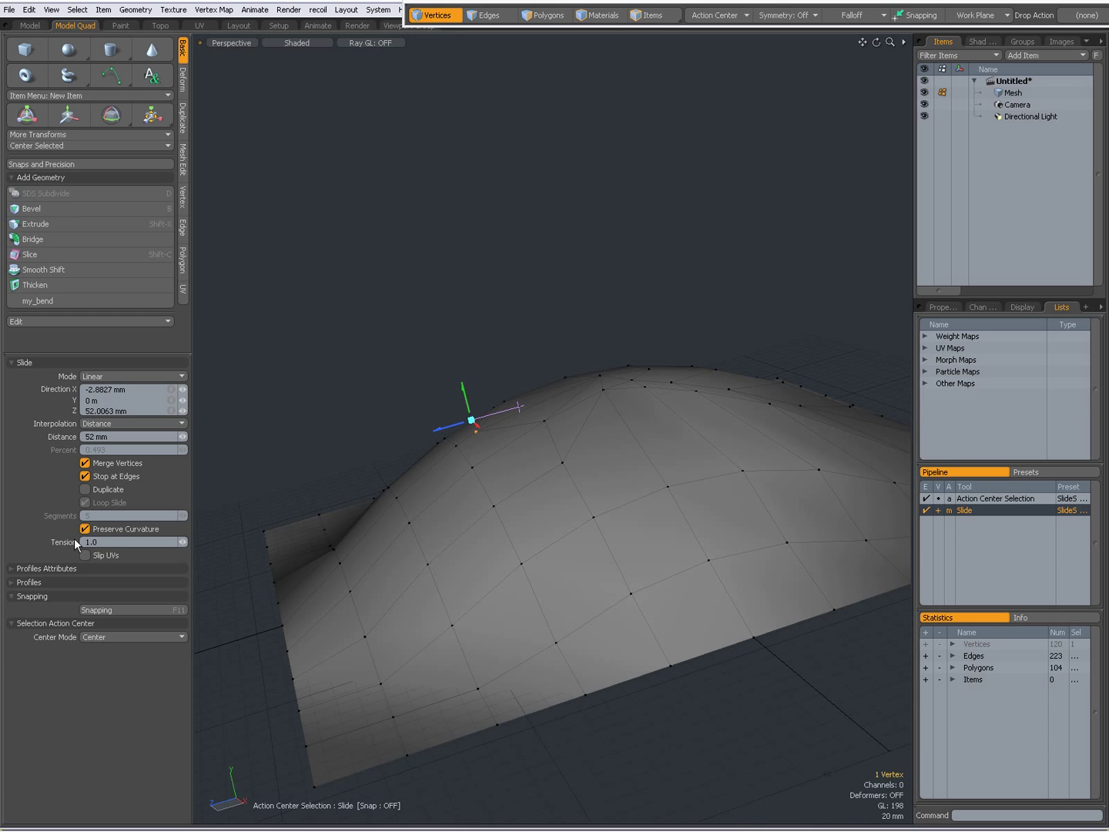
pyautogui.click(85, 529)
pyautogui.moveTo(468, 474)
pyautogui.keyDown('alt'); pyautogui.mouseDown()
pyautogui.moveTo(635, 536)
pyautogui.moveTo(489, 427)
pyautogui.moveTo(531, 386)
pyautogui.moveTo(473, 426)
pyautogui.moveTo(463, 453)
pyautogui.moveTo(338, 414)
pyautogui.moveTo(433, 424)
pyautogui.moveTo(425, 417)
pyautogui.mouseUp(); pyautogui.keyUp('alt')
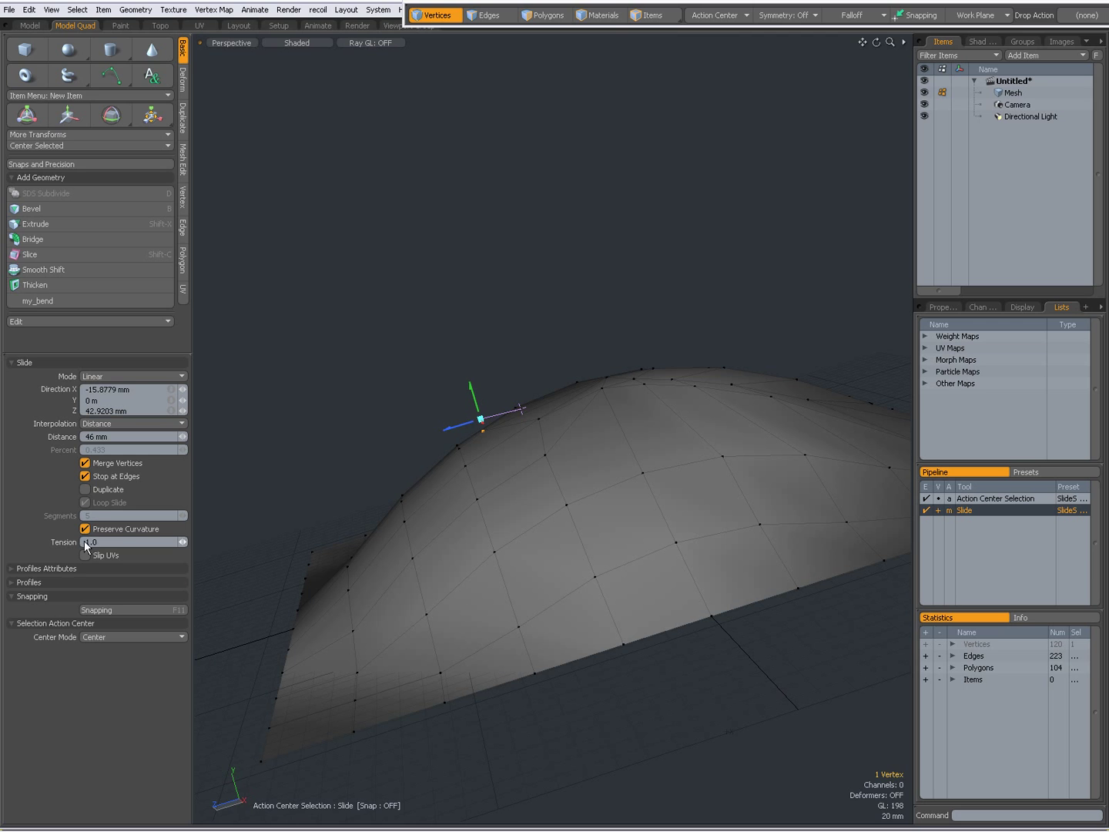
pyautogui.moveTo(479, 418); pyautogui.dragTo(536, 424)
pyautogui.moveTo(452, 455)
pyautogui.keyDown('alt'); pyautogui.mouseDown()
pyautogui.moveTo(574, 518)
pyautogui.moveTo(500, 502)
pyautogui.moveTo(554, 371)
pyautogui.moveTo(570, 413)
pyautogui.moveTo(444, 466)
pyautogui.moveTo(553, 470)
pyautogui.moveTo(489, 425)
pyautogui.moveTo(436, 482)
pyautogui.moveTo(615, 440)
pyautogui.moveTo(468, 306)
pyautogui.moveTo(420, 290)
pyautogui.moveTo(392, 365)
pyautogui.mouseUp(); pyautogui.keyUp('alt')
# - Start Slide on four connected edges of one column on the negative X side, with Select Through off and the handle hidden
pyautogui.press('space')
pyautogui.press('2')
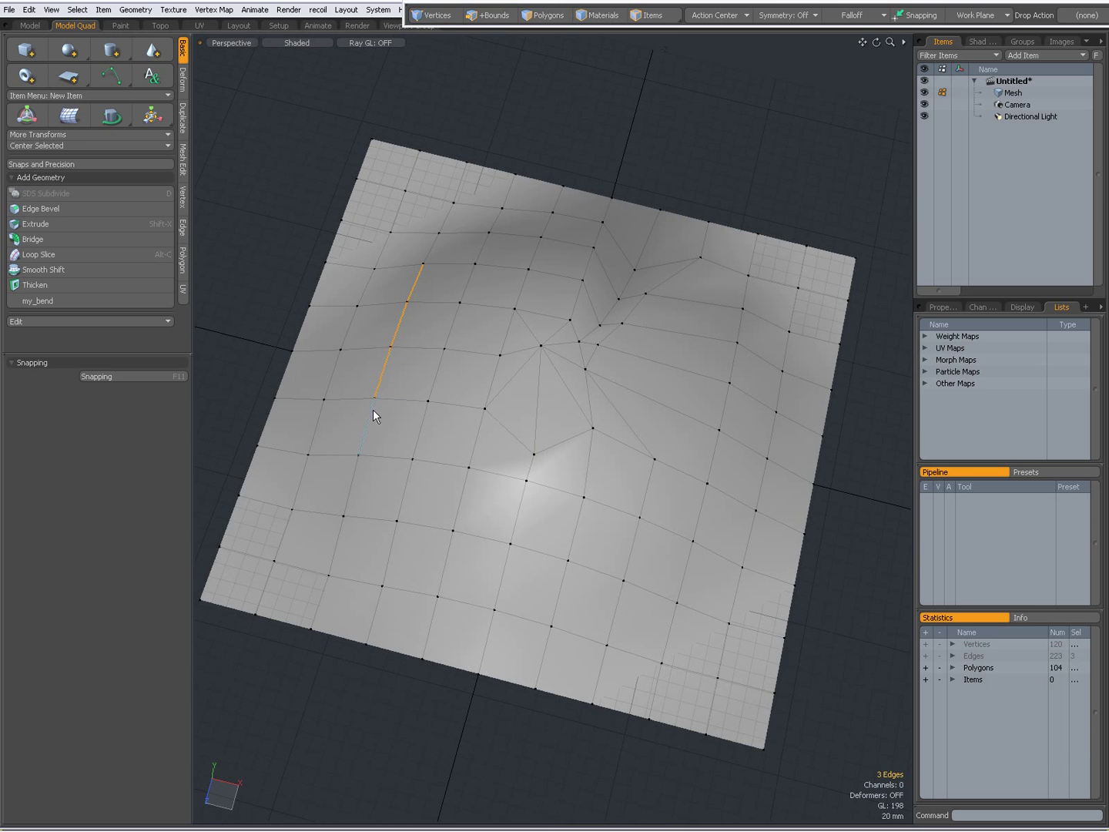
pyautogui.rightClick(383, 371)
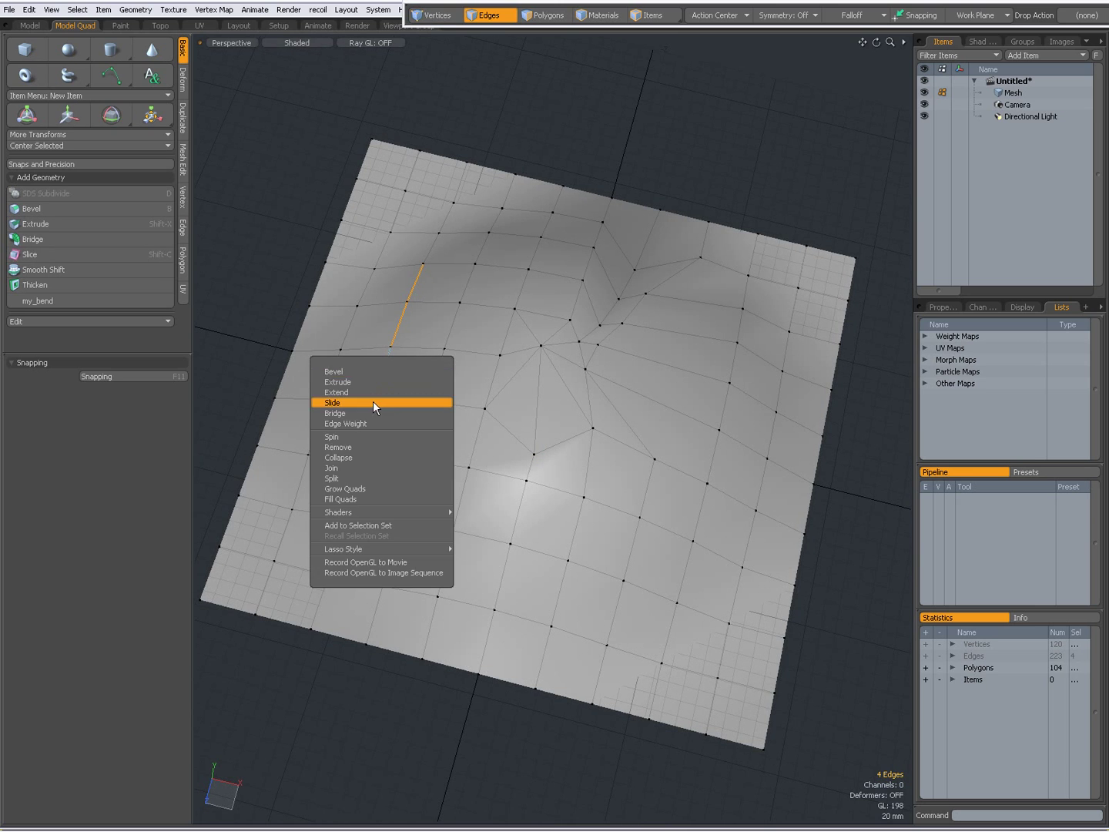
pyautogui.click(373, 402)
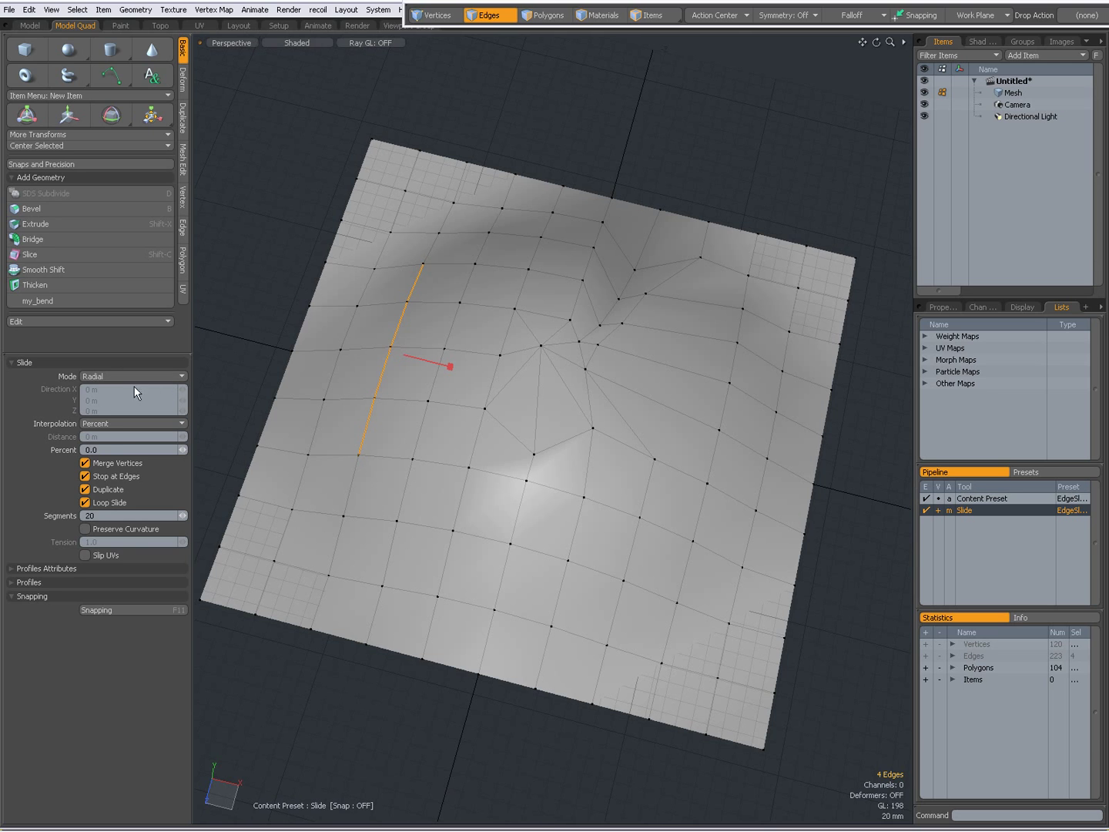
pyautogui.rightClick(941, 510)
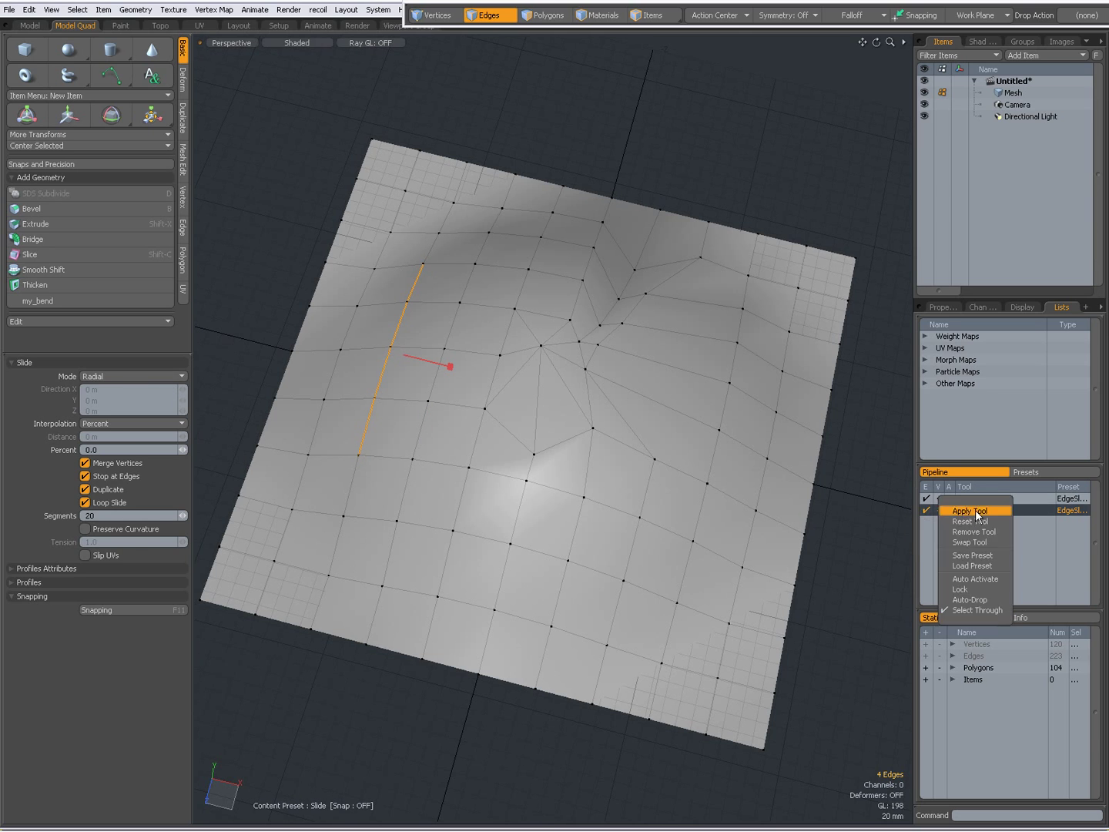
pyautogui.click(973, 609)
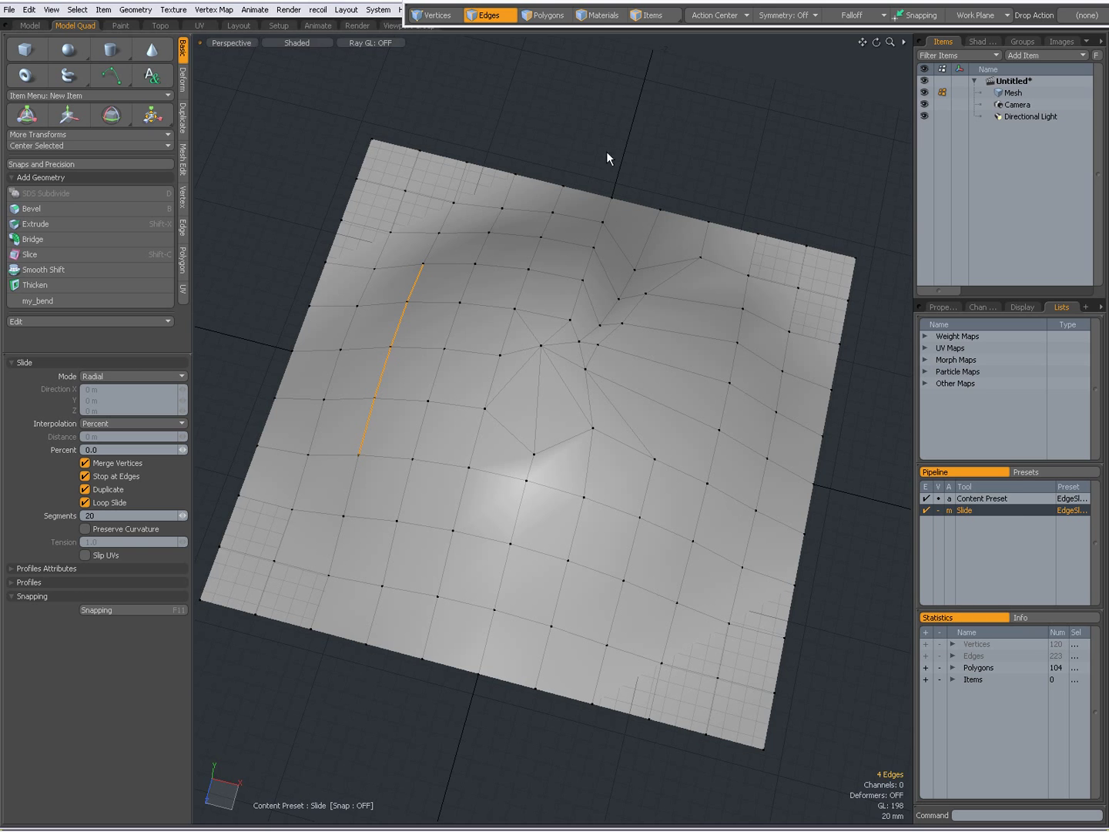
# - Slide the four edges radially with Duplicate off and on, finishing at about 0.706 percent with Duplicate on and 20 segments
pyautogui.moveTo(637, 148); pyautogui.dragTo(378, 281)
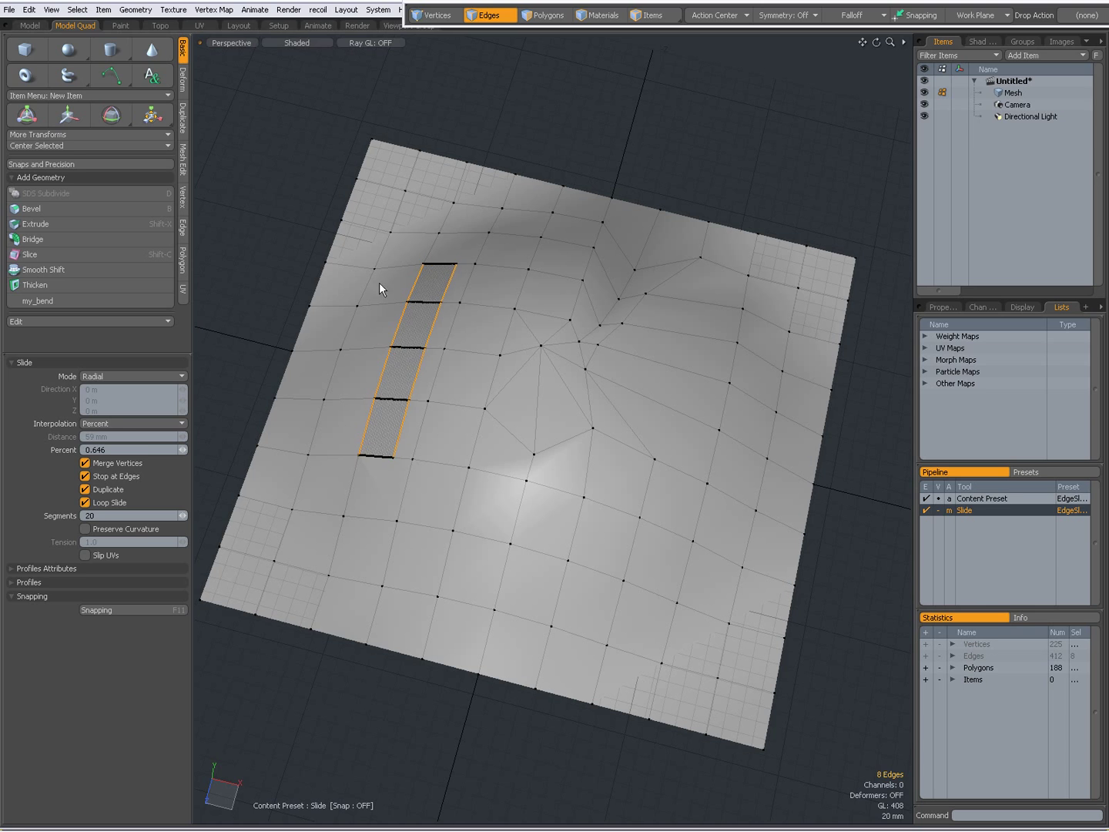
pyautogui.click(85, 490)
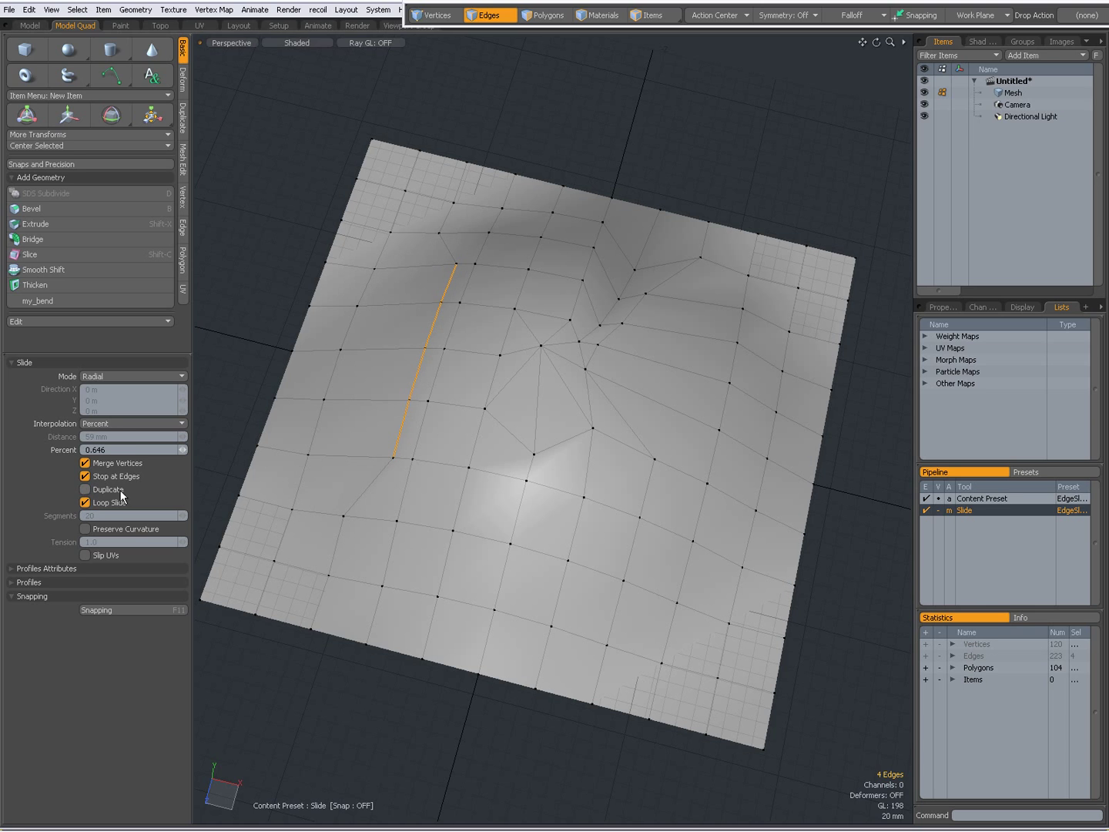
pyautogui.moveTo(628, 167); pyautogui.dragTo(629, 166)
pyautogui.click(87, 489)
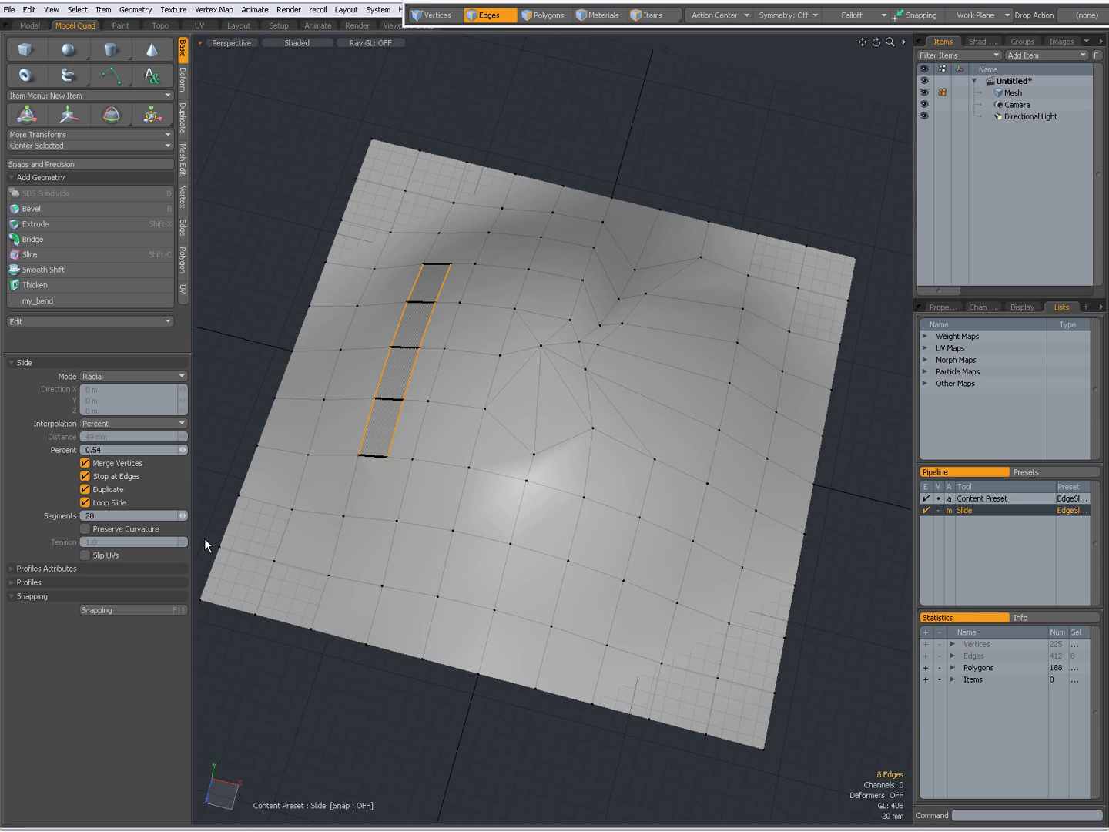
pyautogui.moveTo(607, 149); pyautogui.dragTo(605, 148)
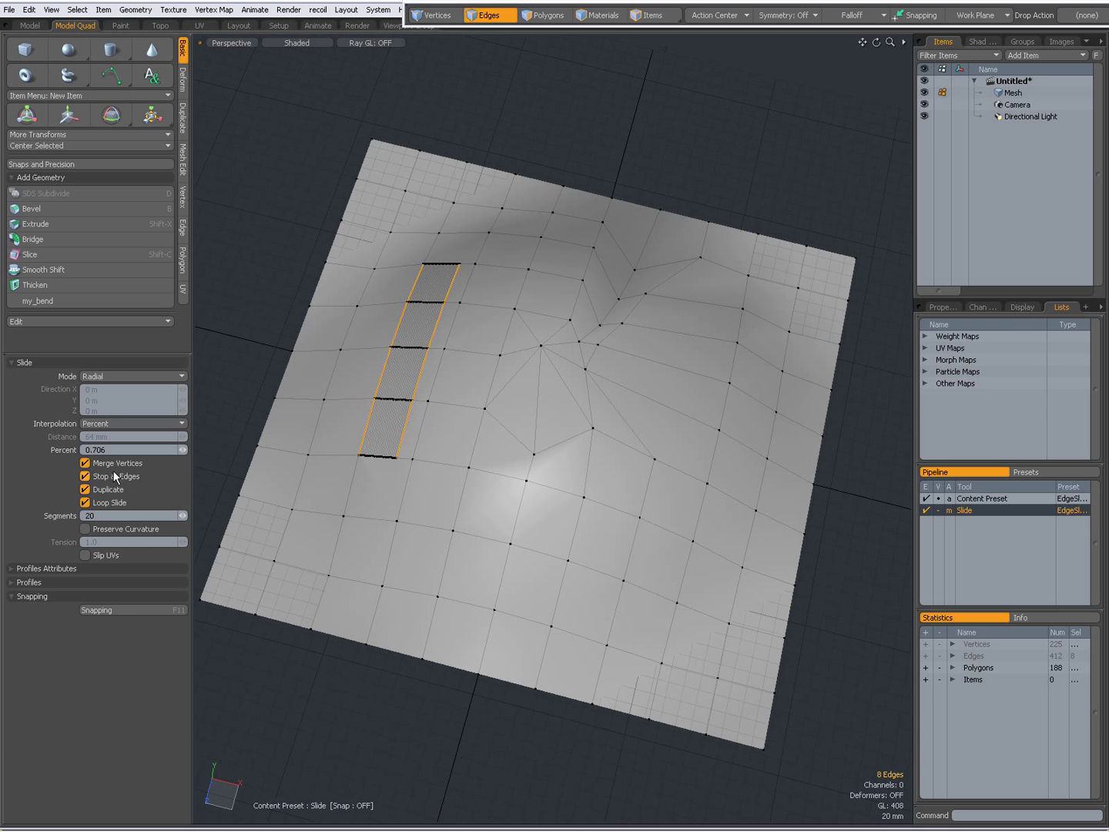
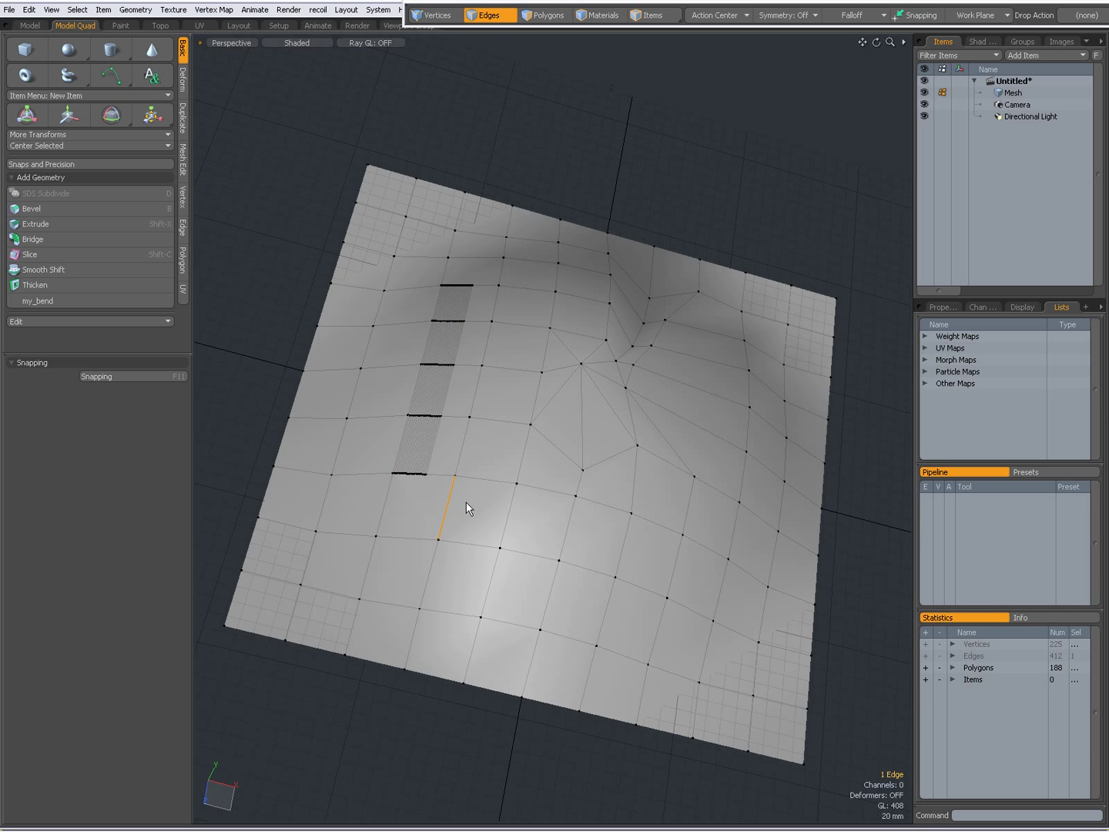
# - Slide a single edge in front of the subdivided strip slightly toward negative X with Duplicate off
pyautogui.rightClick(448, 509)
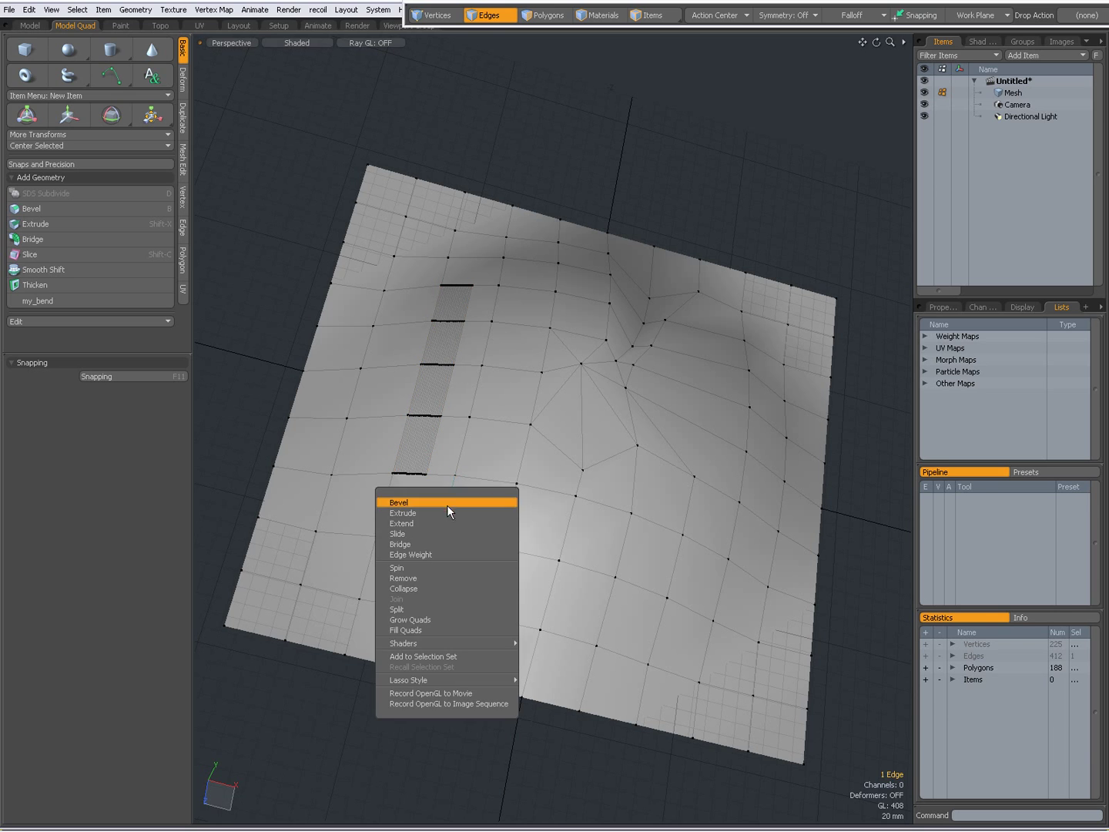
pyautogui.click(444, 535)
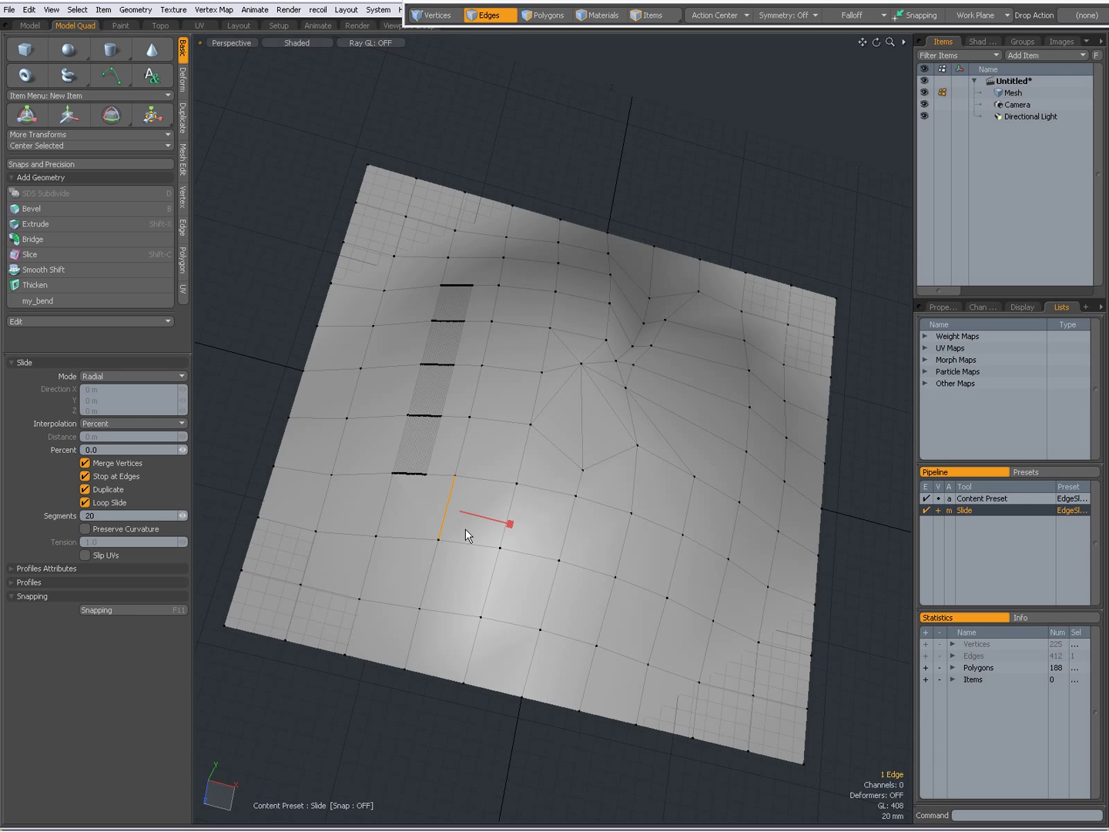
pyautogui.click(85, 489)
pyautogui.moveTo(511, 525); pyautogui.dragTo(509, 526)
pyautogui.press('space')
# - Slide the vertex beside that edge slightly in the positive X direction in Linear mode with Preserve Curvature on
pyautogui.press('space')
pyautogui.press('space')
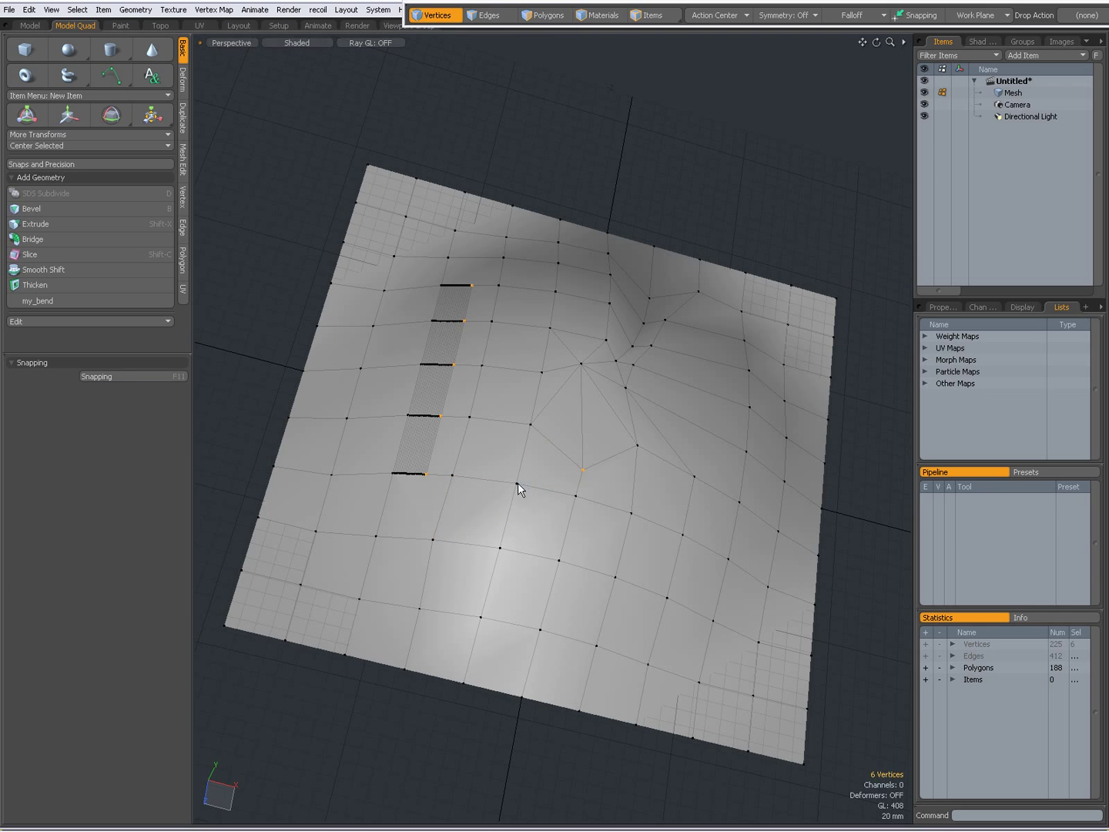
pyautogui.rightClick(515, 482)
pyautogui.click(507, 502)
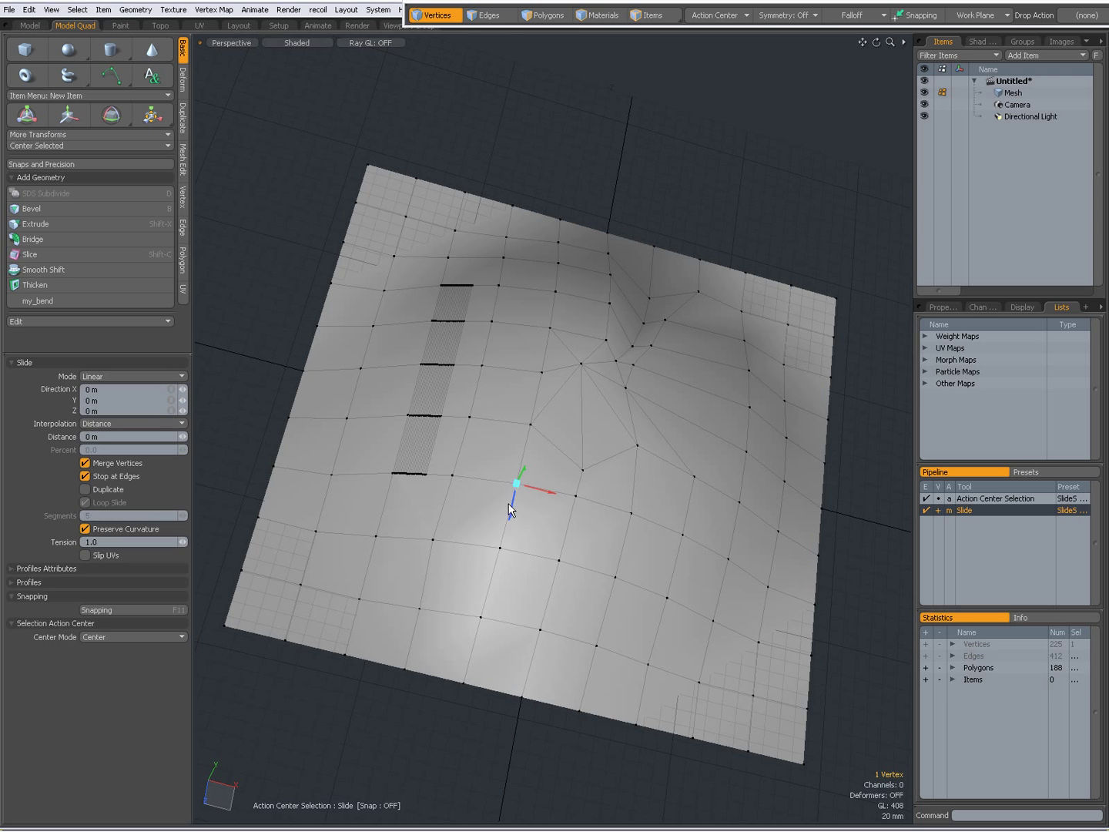
pyautogui.moveTo(521, 483); pyautogui.dragTo(518, 482)
pyautogui.press('space')
# - Slide the next edge forward in that column, first by percent and finally about 15 mm with Distance interpolation
pyautogui.press('space')
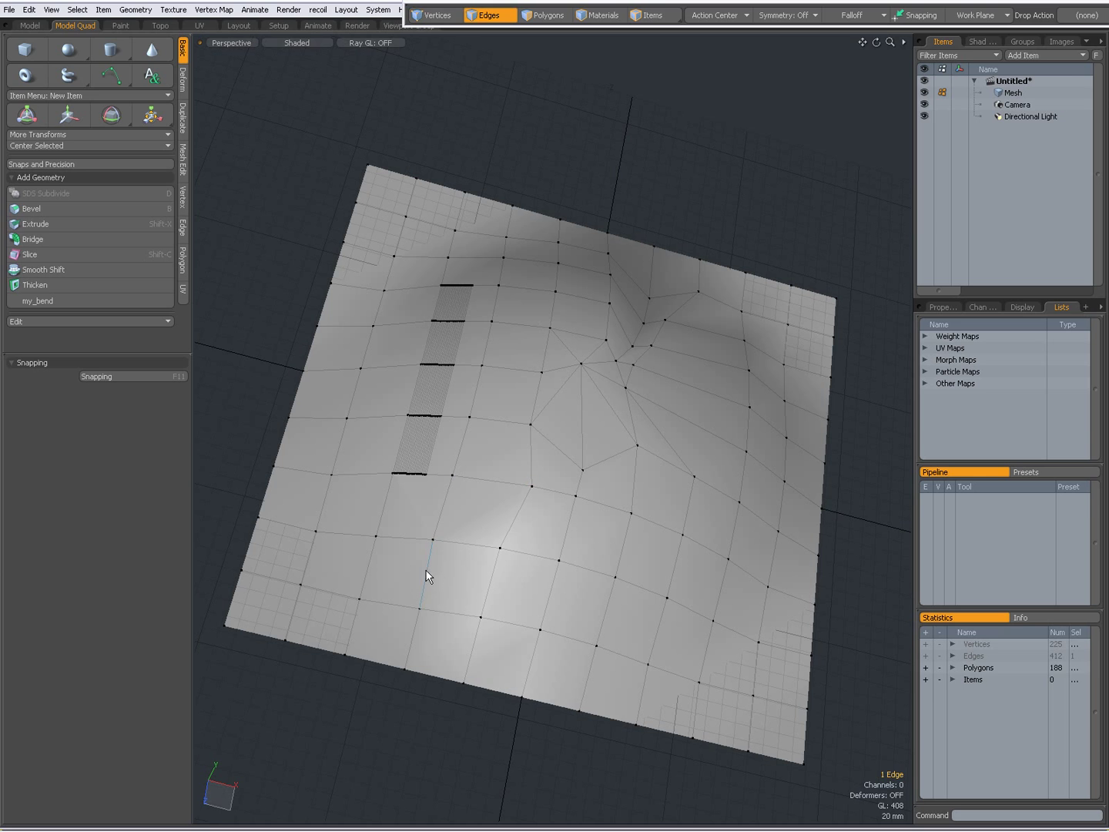
pyautogui.rightClick(427, 577)
pyautogui.click(419, 602)
pyautogui.moveTo(488, 592); pyautogui.dragTo(491, 590)
pyautogui.keyDown('alt'); pyautogui.moveTo(554, 531); pyautogui.dragTo(476, 586); pyautogui.keyUp('alt')
pyautogui.click(120, 423)
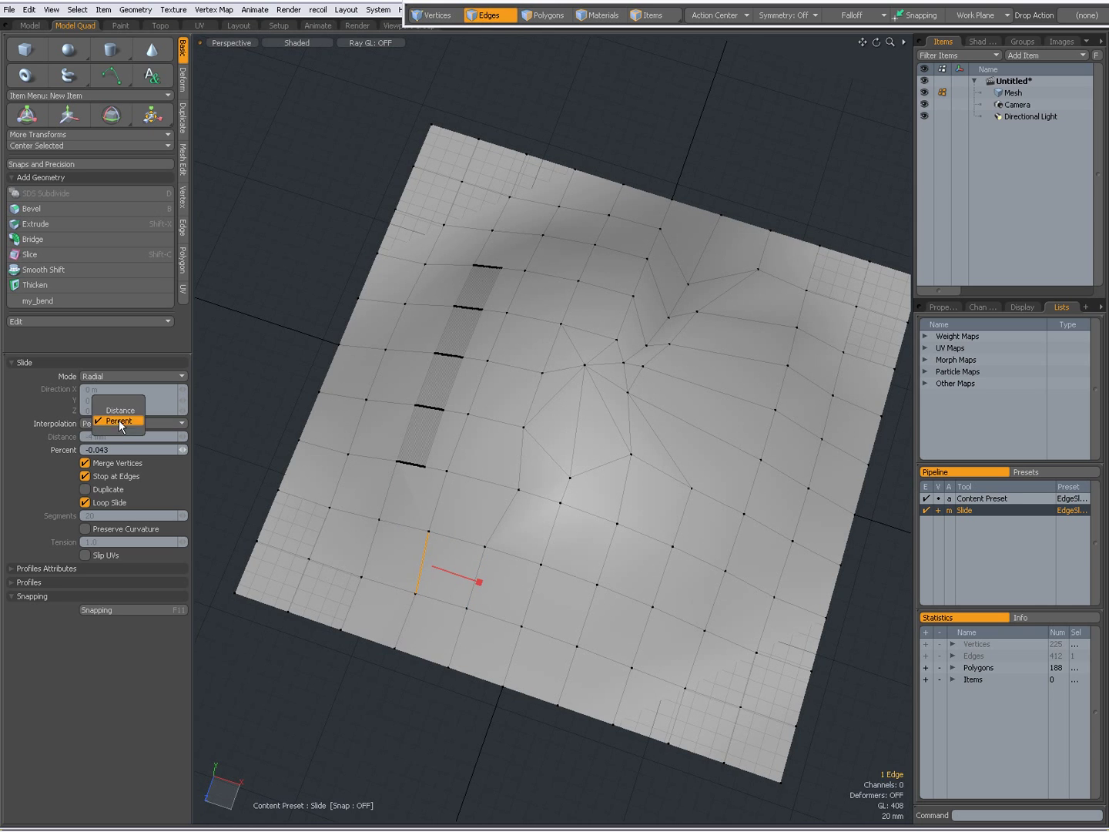
pyautogui.click(120, 410)
pyautogui.moveTo(478, 582); pyautogui.dragTo(478, 584)
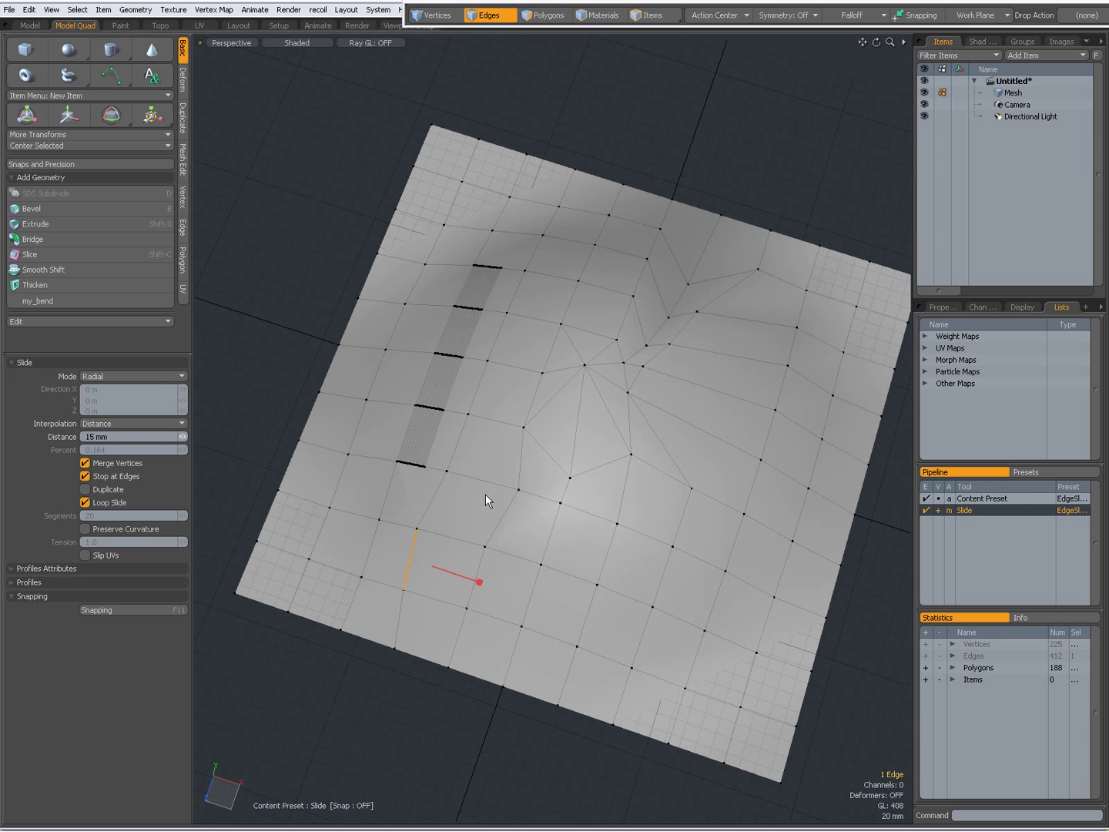
# - Switch the Slide mode to Linear and slide the same edge about 4 mm
pyautogui.click(158, 376)
pyautogui.click(154, 363)
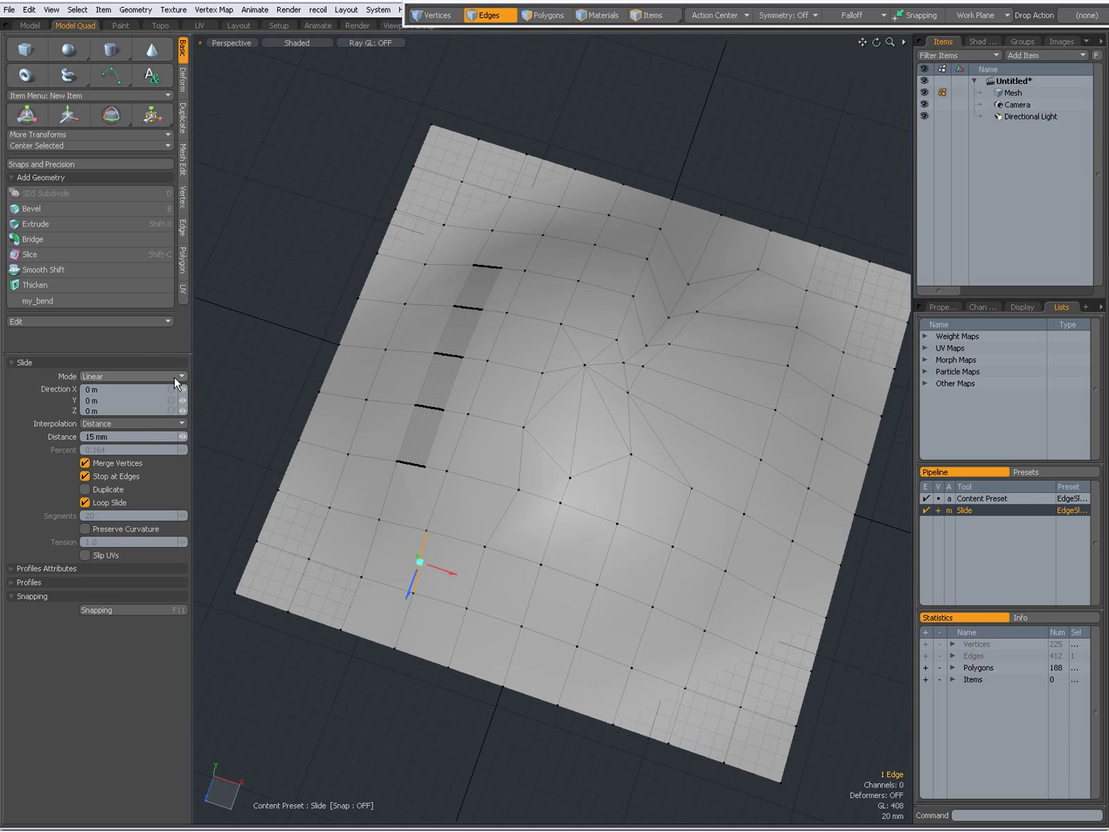
pyautogui.moveTo(442, 582)
pyautogui.keyDown('alt'); pyautogui.mouseDown()
pyautogui.moveTo(565, 554)
pyautogui.moveTo(515, 498)
pyautogui.moveTo(408, 565)
pyautogui.moveTo(484, 576)
pyautogui.moveTo(427, 593)
pyautogui.mouseUp(); pyautogui.keyUp('alt')
pyautogui.keyDown('alt'); pyautogui.moveTo(565, 520); pyautogui.dragTo(491, 547); pyautogui.keyUp('alt')
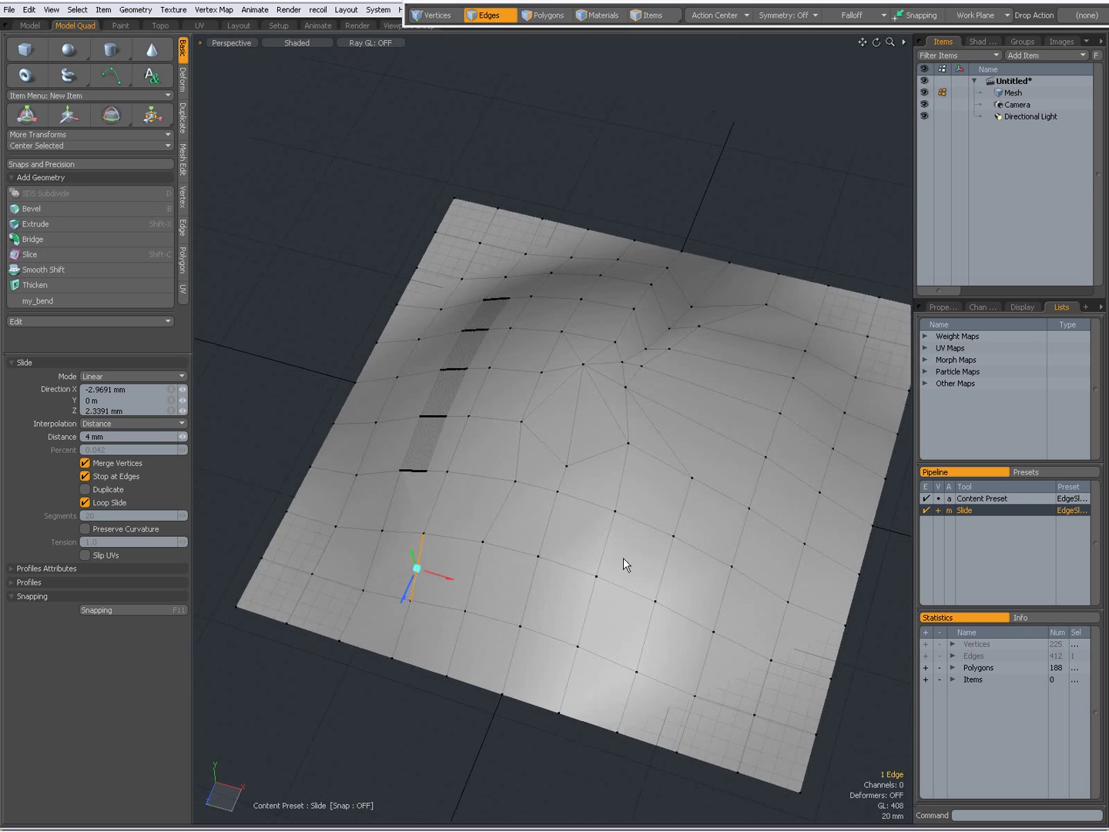
pyautogui.press('space')
# - Slide five connected edges of the column nearest the mesh's positive X border inward in Radial mode
pyautogui.keyDown('shift'); pyautogui.click(794, 645); pyautogui.keyUp('shift')
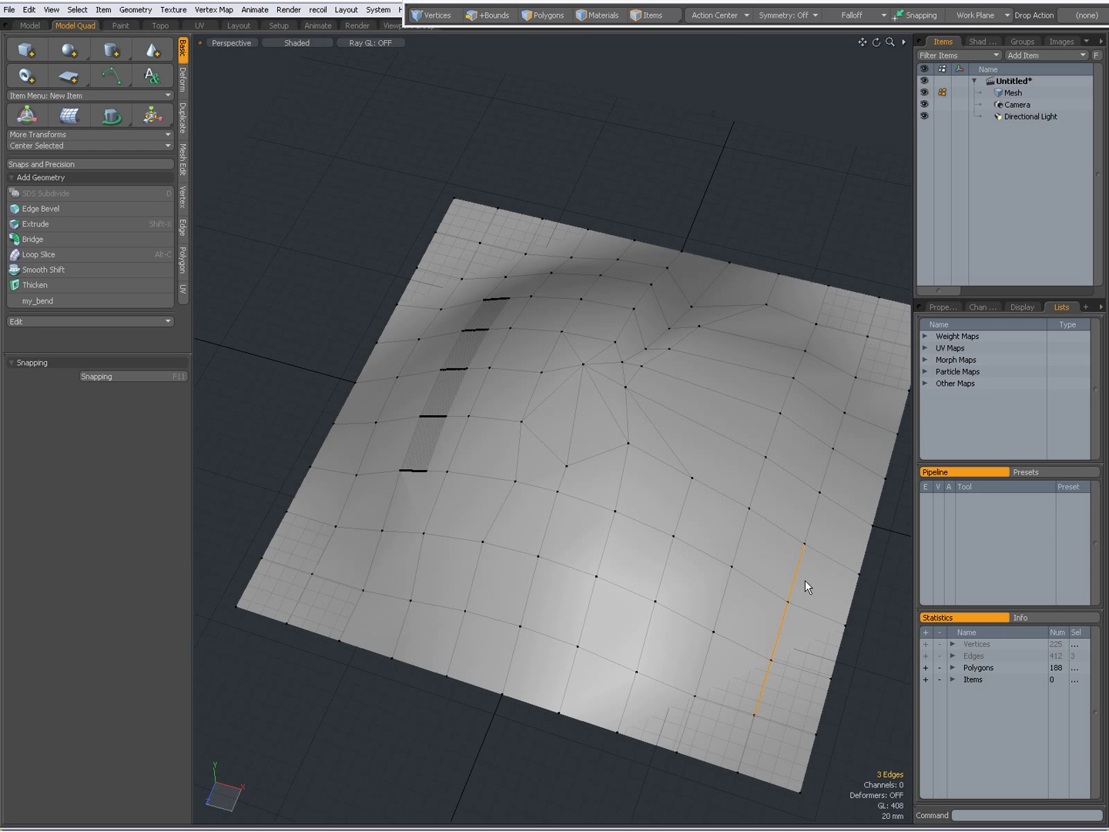
pyautogui.rightClick(828, 472)
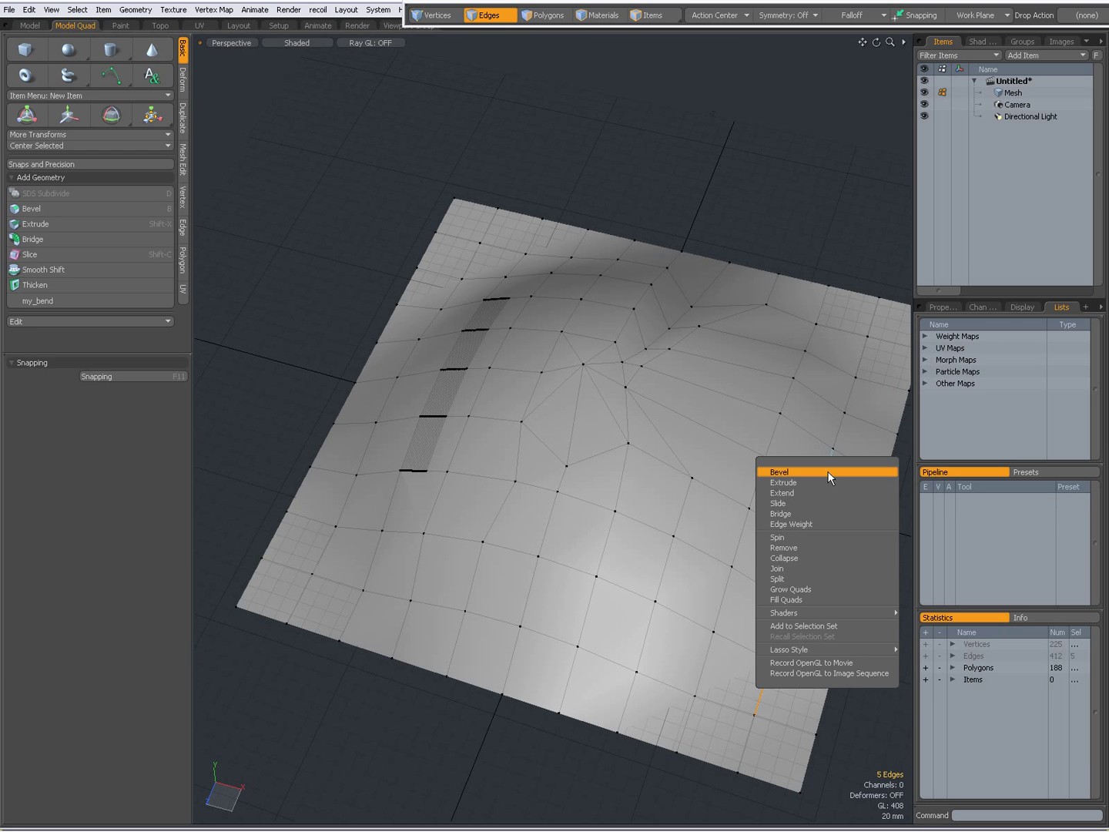
pyautogui.click(807, 502)
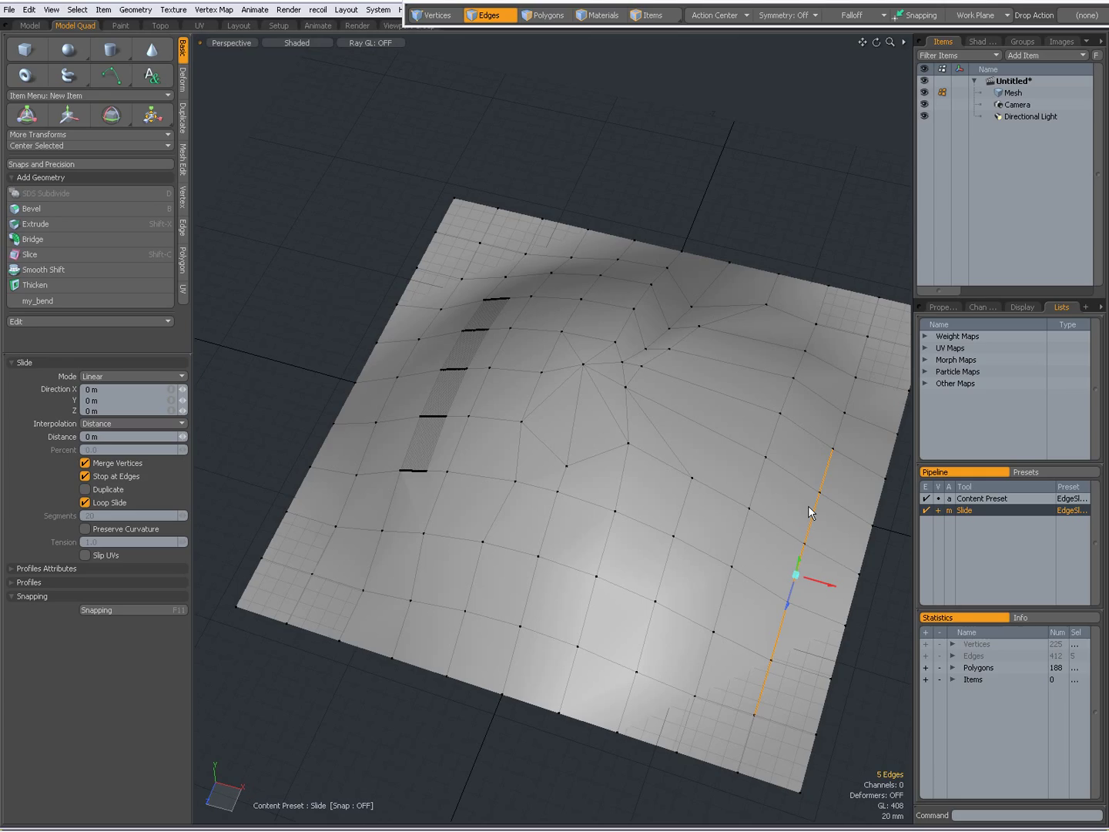
pyautogui.click(129, 379)
pyautogui.click(130, 391)
pyautogui.moveTo(855, 593); pyautogui.dragTo(854, 589)
# - Select four edges of the next inner column and slide them toward negative X
pyautogui.click(703, 648)
pyautogui.keyDown('shift'); pyautogui.click(726, 600); pyautogui.keyUp('shift')
pyautogui.keyDown('shift'); pyautogui.click(743, 539); pyautogui.keyUp('shift')
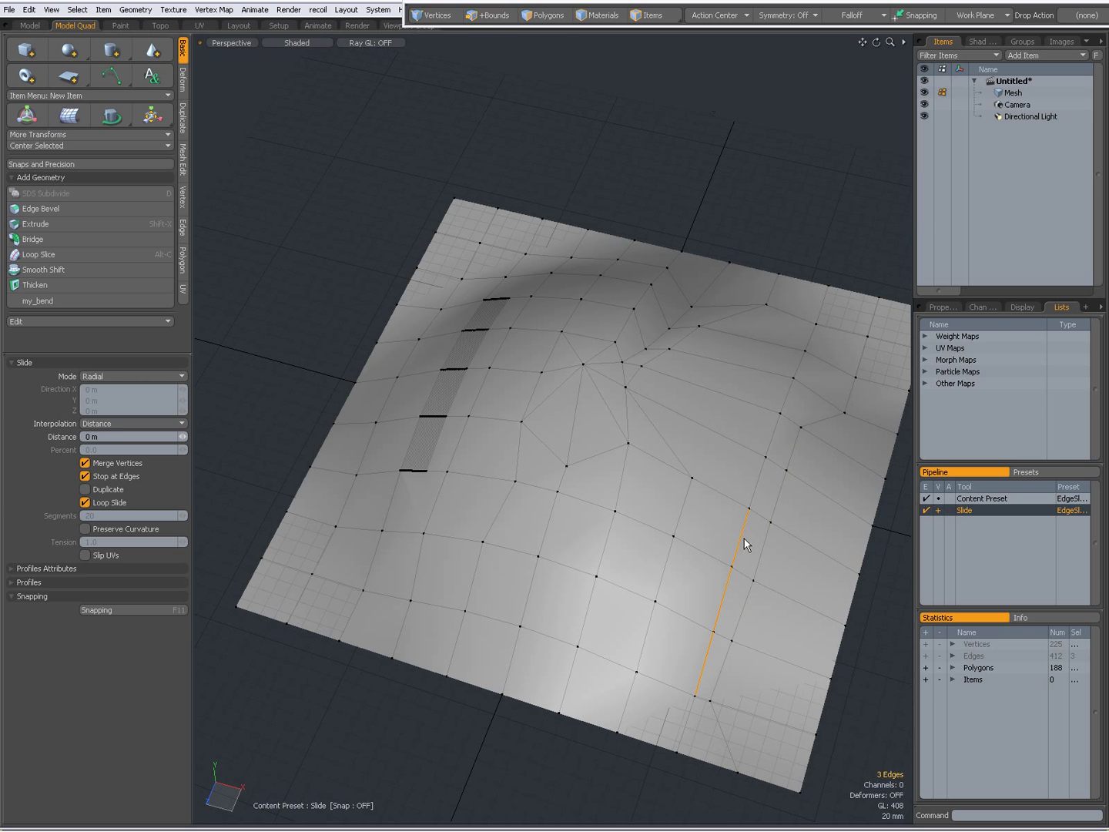
pyautogui.keyDown('shift'); pyautogui.click(750, 482); pyautogui.keyUp('shift')
pyautogui.moveTo(789, 593); pyautogui.dragTo(645, 626)
# - Slide three edges of the following column -39 mm, toggle Preserve Curvature, and leave the Slide tool
pyautogui.click(646, 627)
pyautogui.keyDown('shift'); pyautogui.click(663, 577); pyautogui.keyUp('shift')
pyautogui.keyDown('shift'); pyautogui.click(683, 515); pyautogui.keyUp('shift')
pyautogui.moveTo(727, 593); pyautogui.dragTo(725, 593)
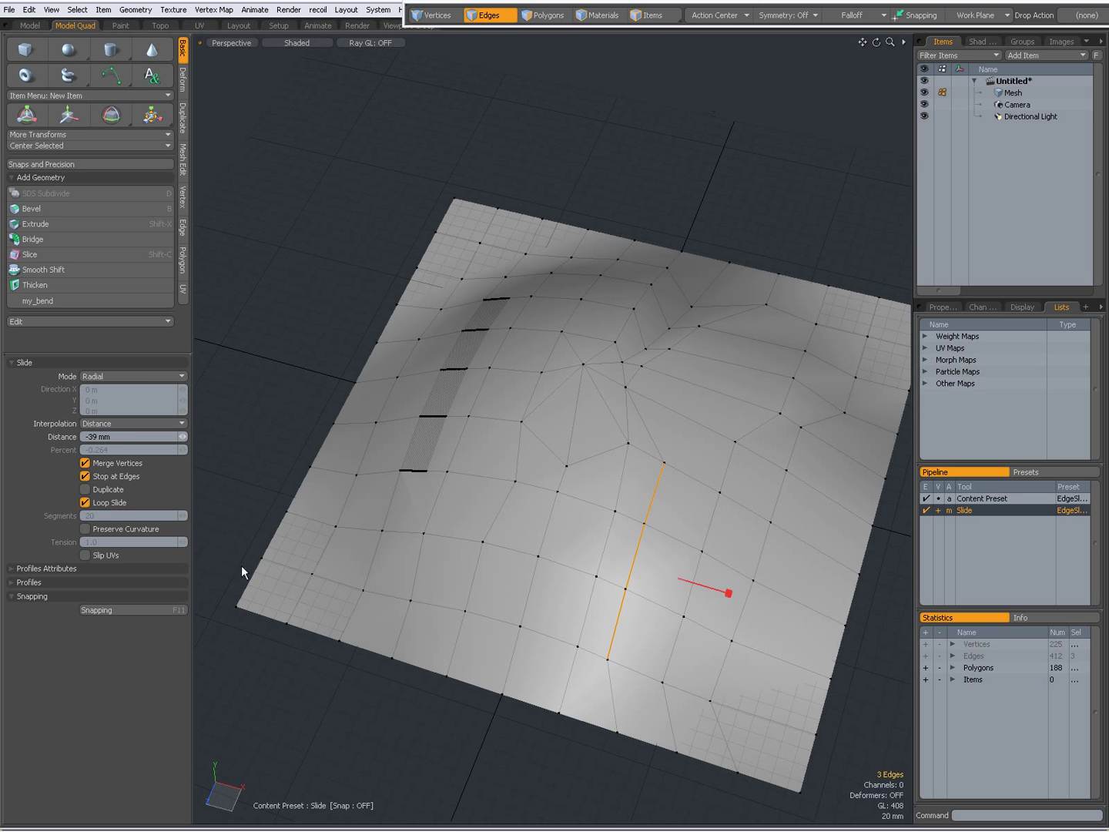
pyautogui.click(86, 529)
pyautogui.press('space')
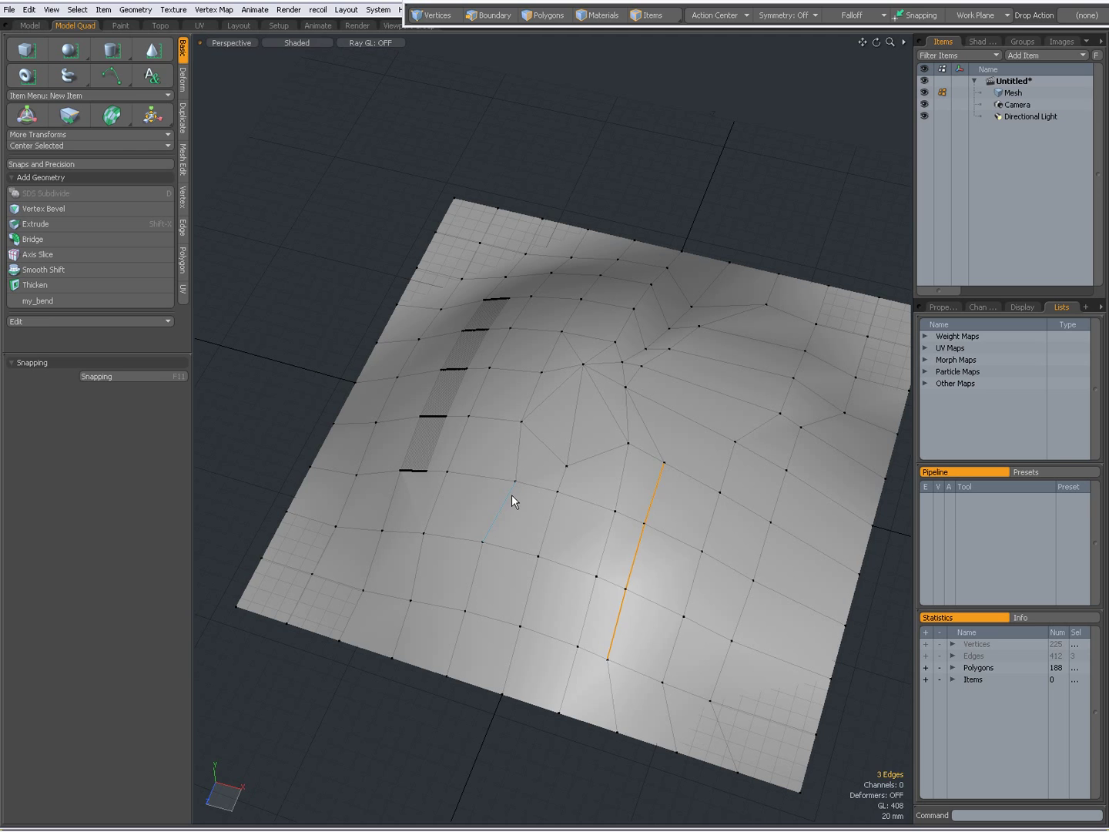
# - Undo the earlier slide edits and selections back to the regular, unslid mesh grid with nothing selected
pyautogui.hotkey('ctrl', 'z')
pyautogui.hotkey('ctrl', 'z')
pyautogui.hotkey('ctrl', 'z')
pyautogui.hotkey('ctrl', 'z')
pyautogui.hotkey('ctrl', 'z')
pyautogui.hotkey('ctrl', 'z')
pyautogui.hotkey('ctrl', 'z')
pyautogui.hotkey('ctrl', 'z')
pyautogui.hotkey('ctrl', 'z')
pyautogui.hotkey('ctrl', 'z')
pyautogui.hotkey('ctrl', 'z')
pyautogui.hotkey('ctrl', 'z')
pyautogui.hotkey('ctrl', 'z')
pyautogui.hotkey('ctrl', 'z')
pyautogui.hotkey('ctrl', 'z')
pyautogui.hotkey('ctrl', 'z')
pyautogui.hotkey('ctrl', 'z')
pyautogui.hotkey('ctrl', 'z')
pyautogui.hotkey('ctrl', 'z')
pyautogui.hotkey('ctrl', 'z')
pyautogui.hotkey('ctrl', 'z')
pyautogui.press('Tab')
pyautogui.press('Tab')
pyautogui.hotkey('alt', 's')
pyautogui.hotkey('ctrl', 'z')
pyautogui.hotkey('ctrl', 'z')
pyautogui.hotkey('ctrl', 'z')
pyautogui.hotkey('ctrl', 'z')
pyautogui.hotkey('ctrl', 'z')
pyautogui.hotkey('ctrl', 'z')
pyautogui.hotkey('ctrl', 'z')
pyautogui.hotkey('ctrl', 'z')
pyautogui.hotkey('ctrl', 'z')
pyautogui.hotkey('ctrl', 'z')
pyautogui.hotkey('ctrl', 'z')
pyautogui.hotkey('ctrl', 'z')
pyautogui.hotkey('ctrl', 'z')
pyautogui.hotkey('ctrl', 'z')
pyautogui.hotkey('ctrl', 'z')
pyautogui.hotkey('ctrl', 'z')
pyautogui.hotkey('ctrl', 'z')
pyautogui.hotkey('ctrl', 'z')
pyautogui.hotkey('ctrl', 'z')
pyautogui.hotkey('ctrl', 'z')
pyautogui.hotkey('ctrl', 'z')
pyautogui.hotkey('ctrl', 'z')
pyautogui.hotkey('ctrl', 'z')
pyautogui.hotkey('ctrl', 'z')
pyautogui.hotkey('ctrl', 'z')
pyautogui.hotkey('ctrl', 'z')
pyautogui.hotkey('ctrl', 'z')
pyautogui.hotkey('ctrl', 'z')
pyautogui.hotkey('ctrl', 'z')
pyautogui.hotkey('ctrl', 'z')
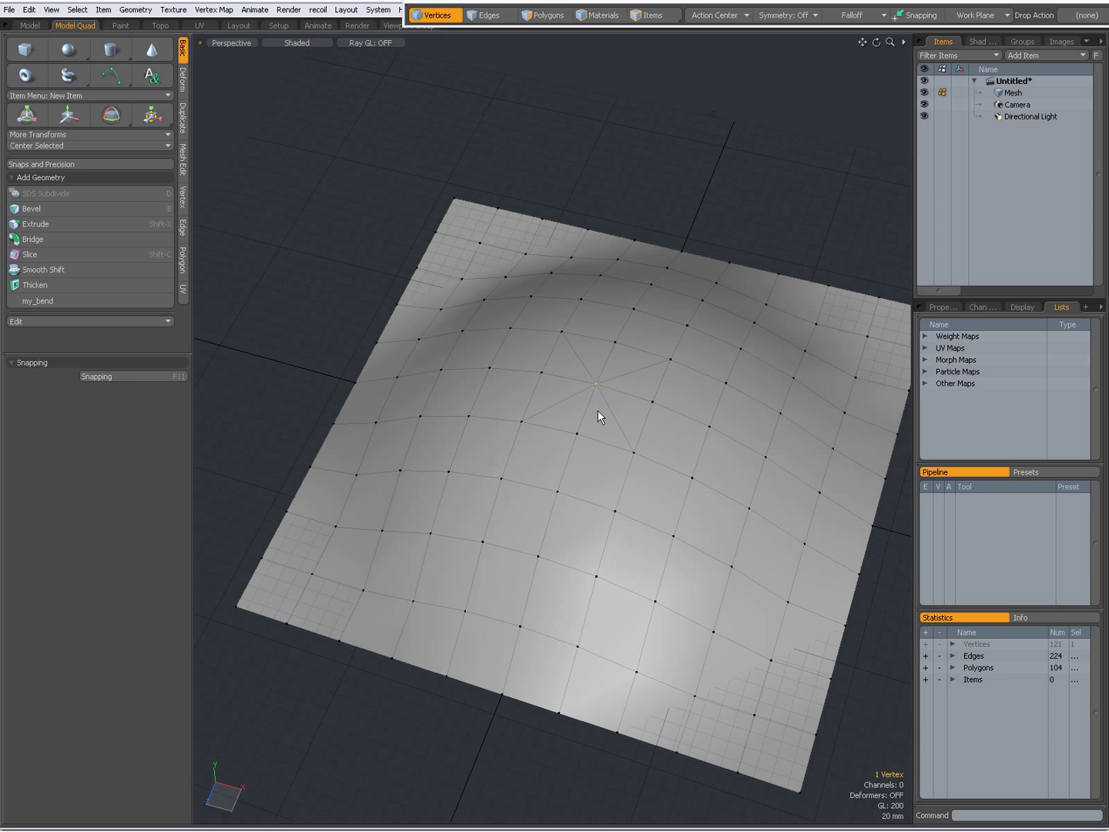
pyautogui.hotkey('ctrl', 'z')
pyautogui.hotkey('ctrl', 'z')
pyautogui.hotkey('ctrl', 'z')
pyautogui.hotkey('ctrl', 'z')
pyautogui.moveTo(601, 392)
pyautogui.keyDown('alt'); pyautogui.mouseDown()
pyautogui.moveTo(574, 402)
pyautogui.moveTo(591, 411)
pyautogui.mouseUp(); pyautogui.keyUp('alt')
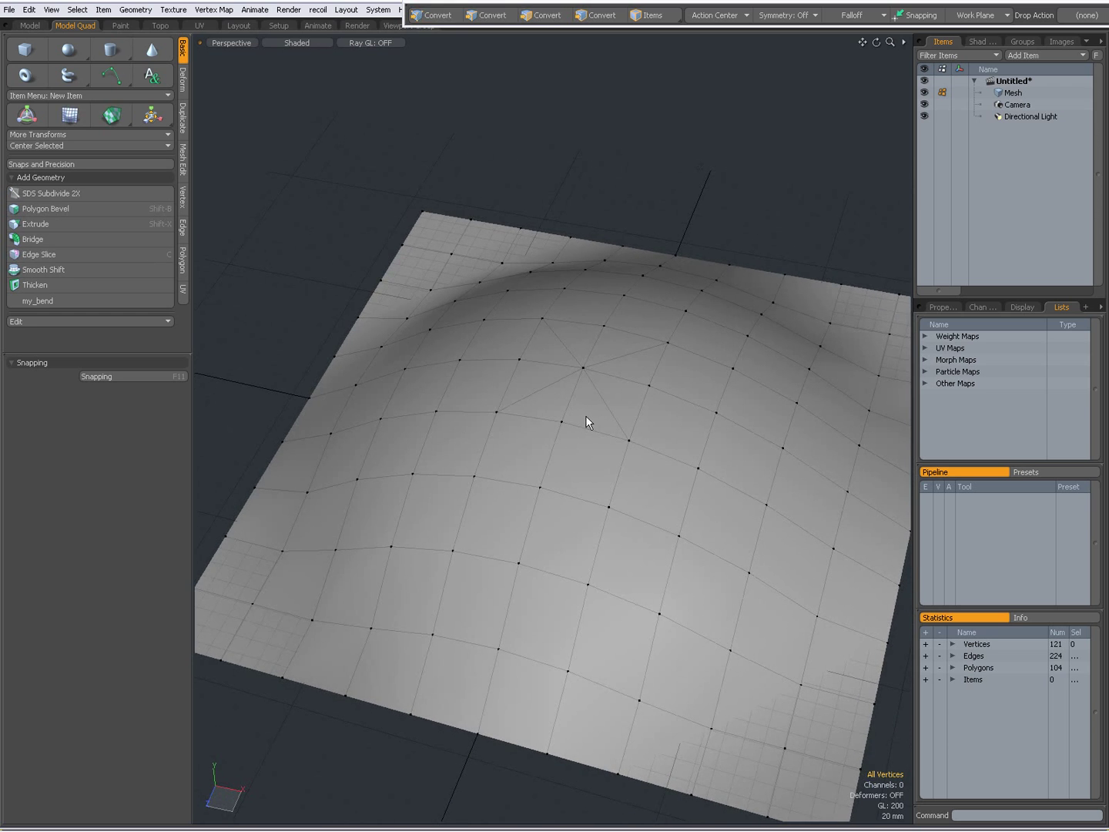
pyautogui.hotkey('ctrl', 'z')
pyautogui.hotkey('ctrl', 'z')
pyautogui.hotkey('ctrl', 'z')
pyautogui.hotkey('ctrl', 'z')
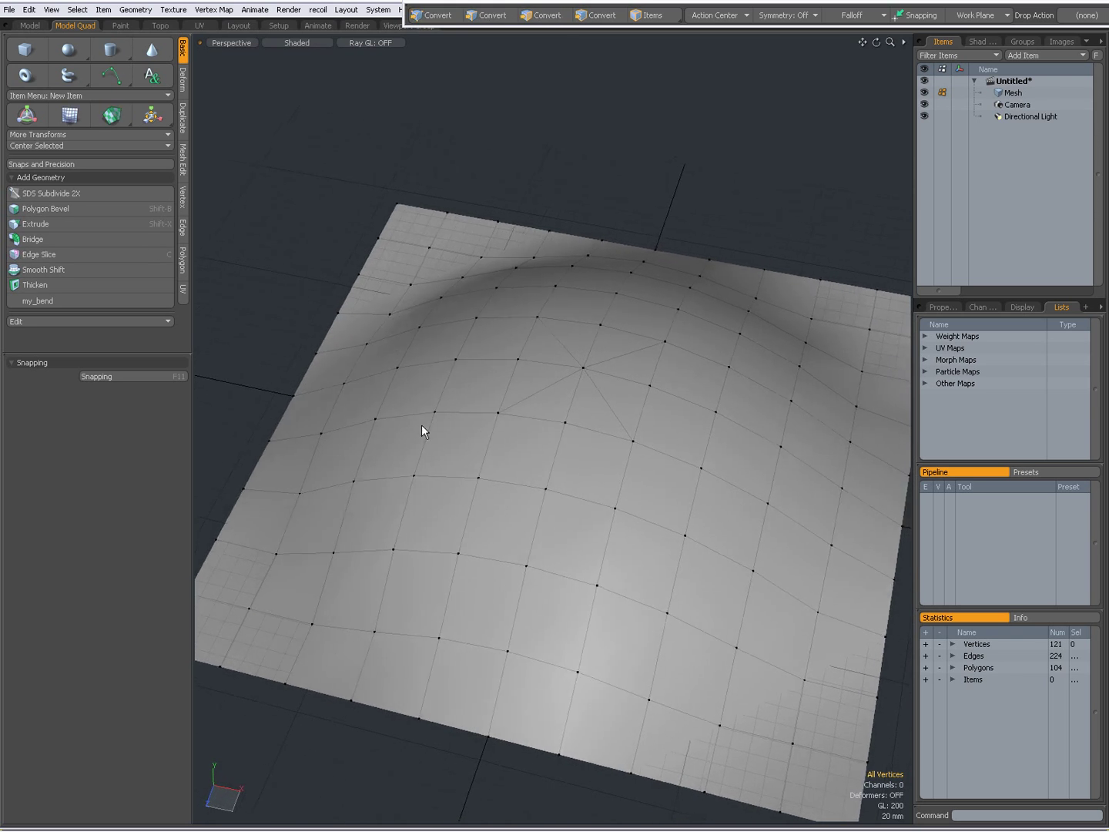
# - Select the eight connected interior edges of the column nearest the mesh's negative X border
pyautogui.click(351, 565)
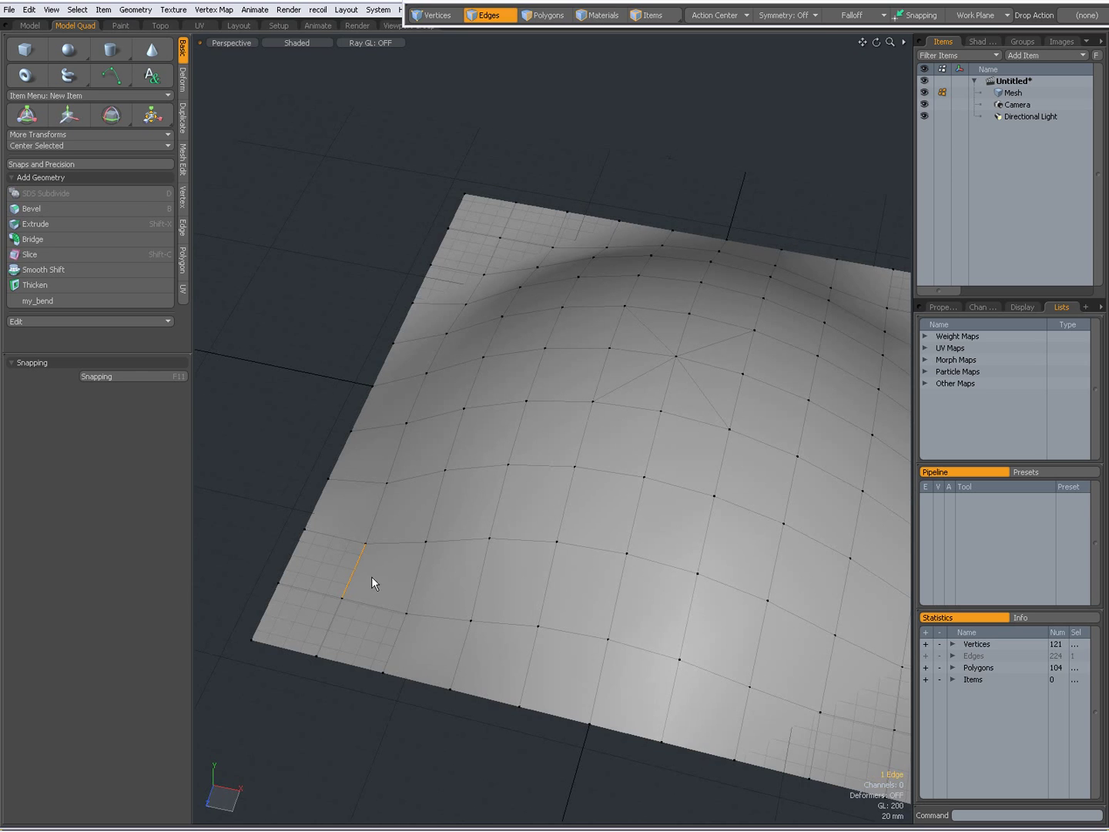
pyautogui.press('Up')
pyautogui.press('Up')
pyautogui.press('Up')
pyautogui.press('Up')
# - Slide the selected edge column 33 mm with Duplicate enabled and the second preset profile applied
pyautogui.rightClick(378, 508)
pyautogui.click(377, 538)
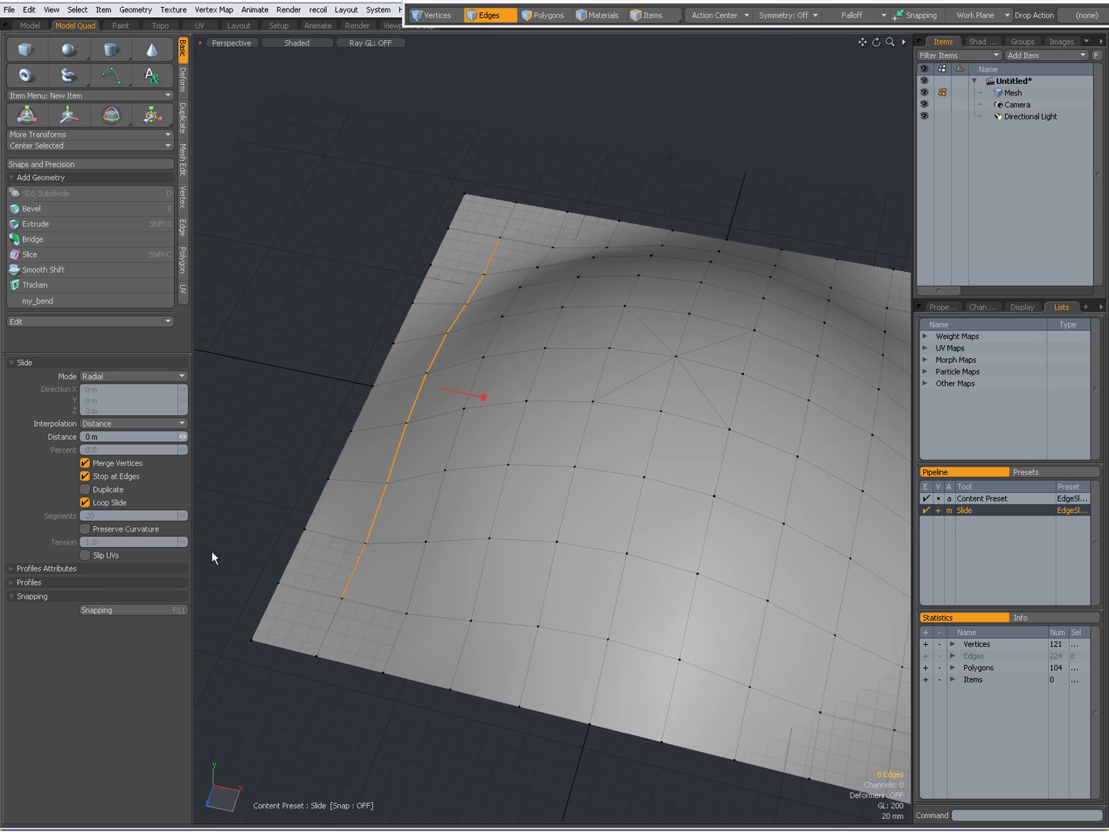
pyautogui.click(19, 583)
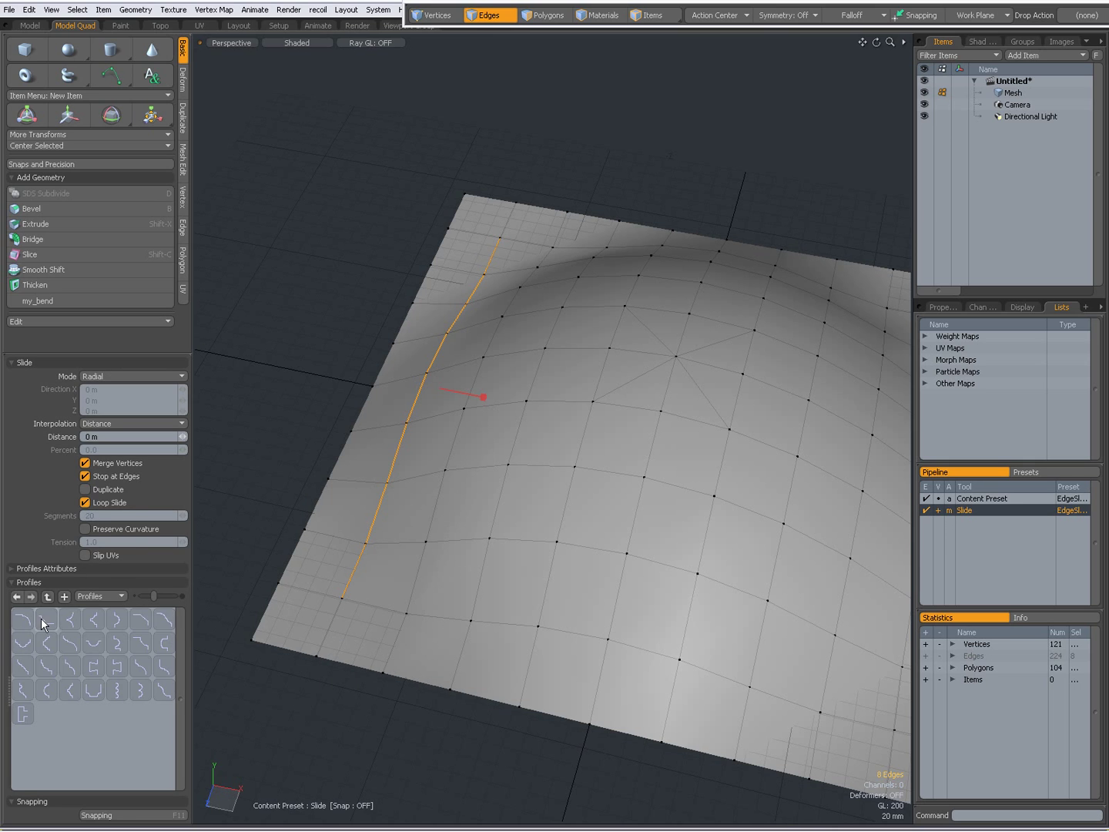
pyautogui.click(86, 490)
pyautogui.click(47, 620)
pyautogui.moveTo(484, 406); pyautogui.dragTo(487, 399)
pyautogui.keyDown('alt'); pyautogui.moveTo(489, 511); pyautogui.dragTo(509, 484); pyautogui.keyUp('alt')
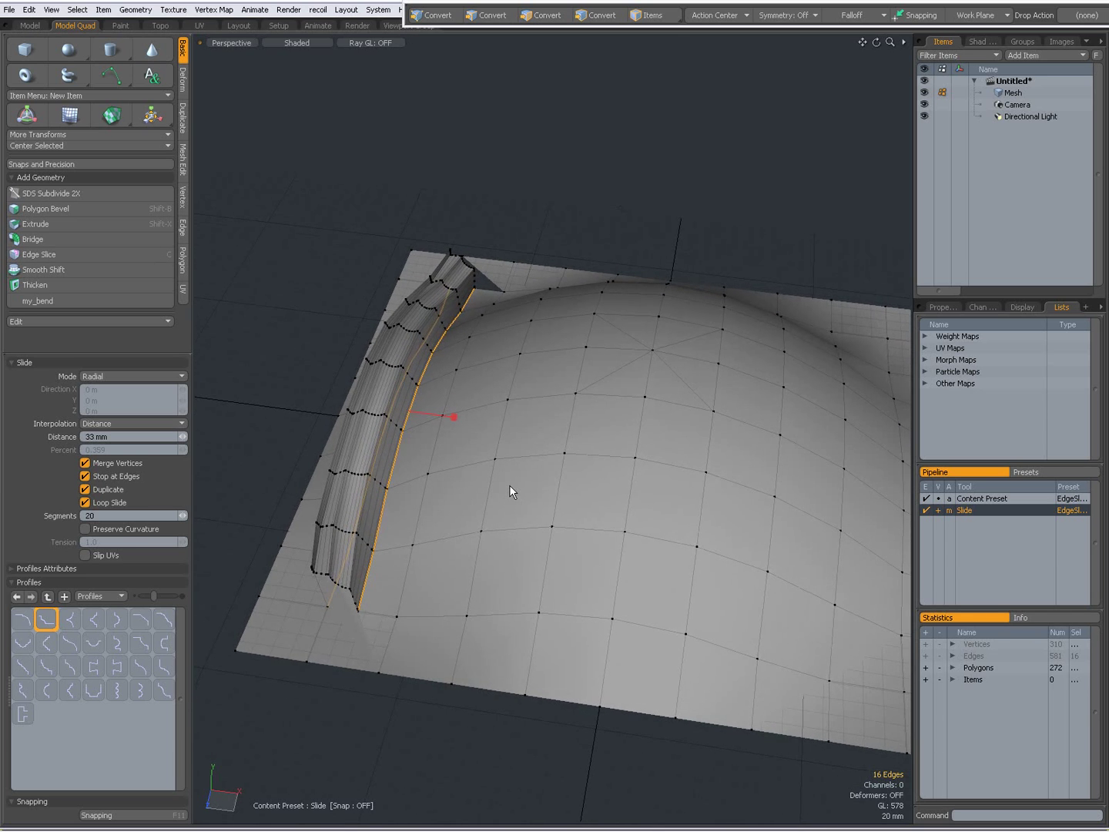
# - Turn the profile's Reverse Direction option off to compare the shape, and turn it back on
pyautogui.keyDown('alt'); pyautogui.moveTo(423, 509); pyautogui.dragTo(455, 491); pyautogui.keyUp('alt')
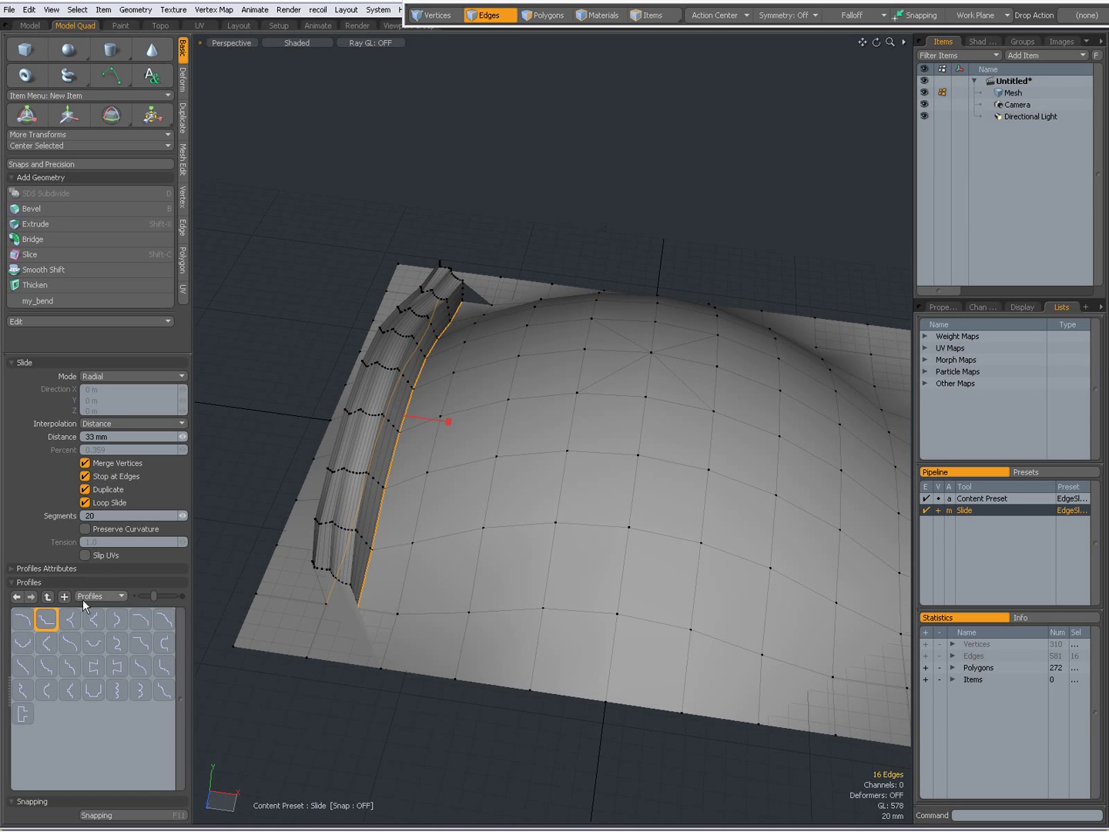
pyautogui.click(13, 569)
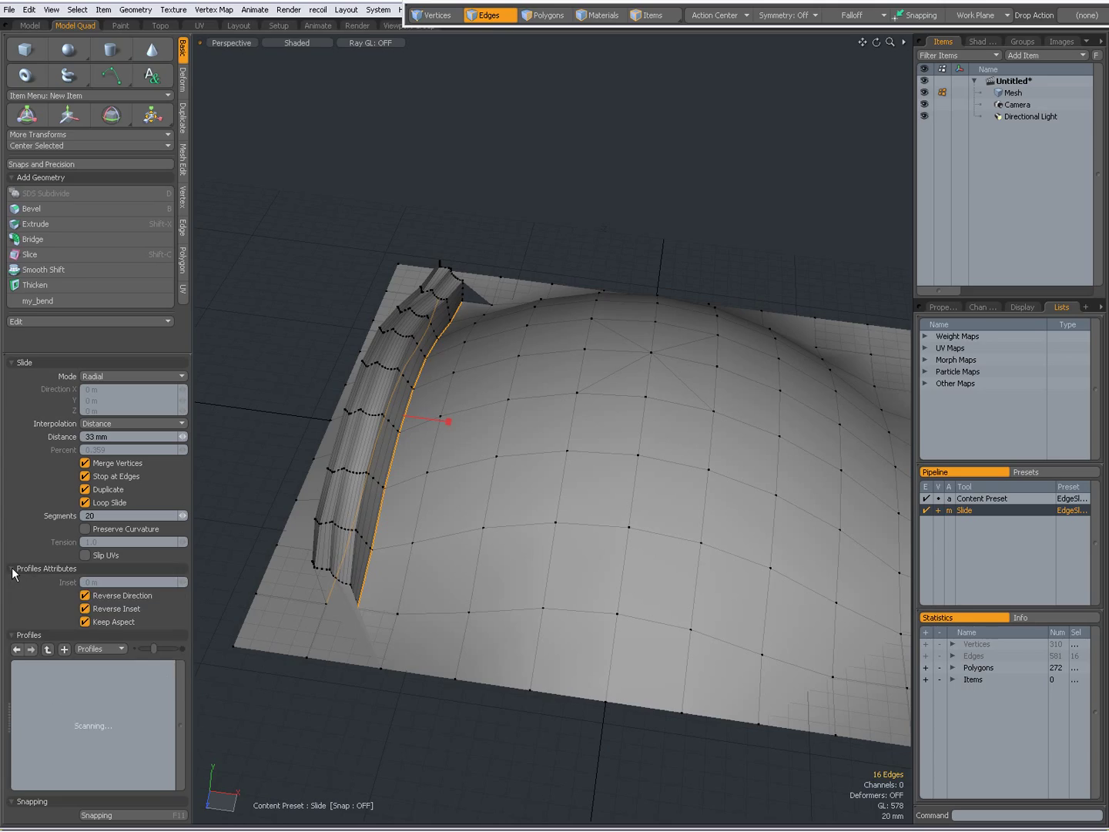
pyautogui.click(86, 596)
pyautogui.keyDown('alt'); pyautogui.moveTo(432, 539); pyautogui.dragTo(656, 460); pyautogui.keyUp('alt')
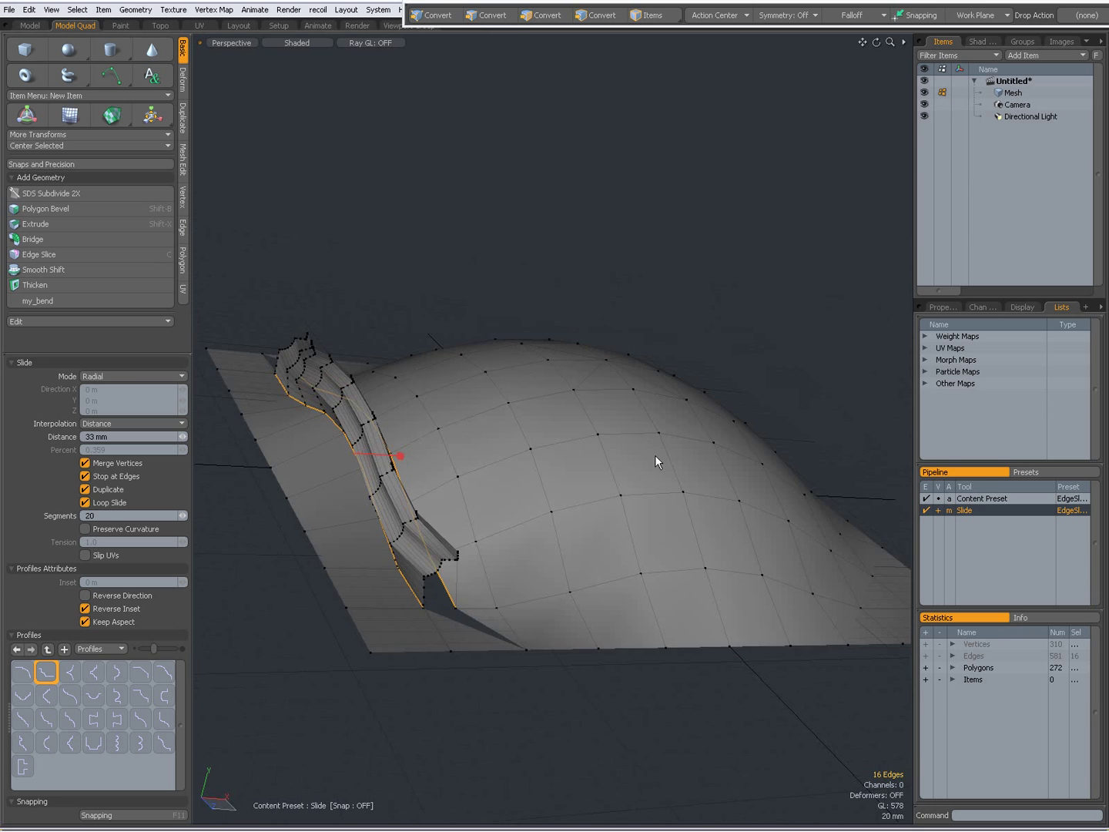
pyautogui.click(85, 595)
# - Toggle the profile's Reverse Inset and Keep Aspect options off and back on in turn
pyautogui.click(85, 608)
pyautogui.keyDown('alt'); pyautogui.moveTo(570, 533); pyautogui.dragTo(398, 571); pyautogui.keyUp('alt')
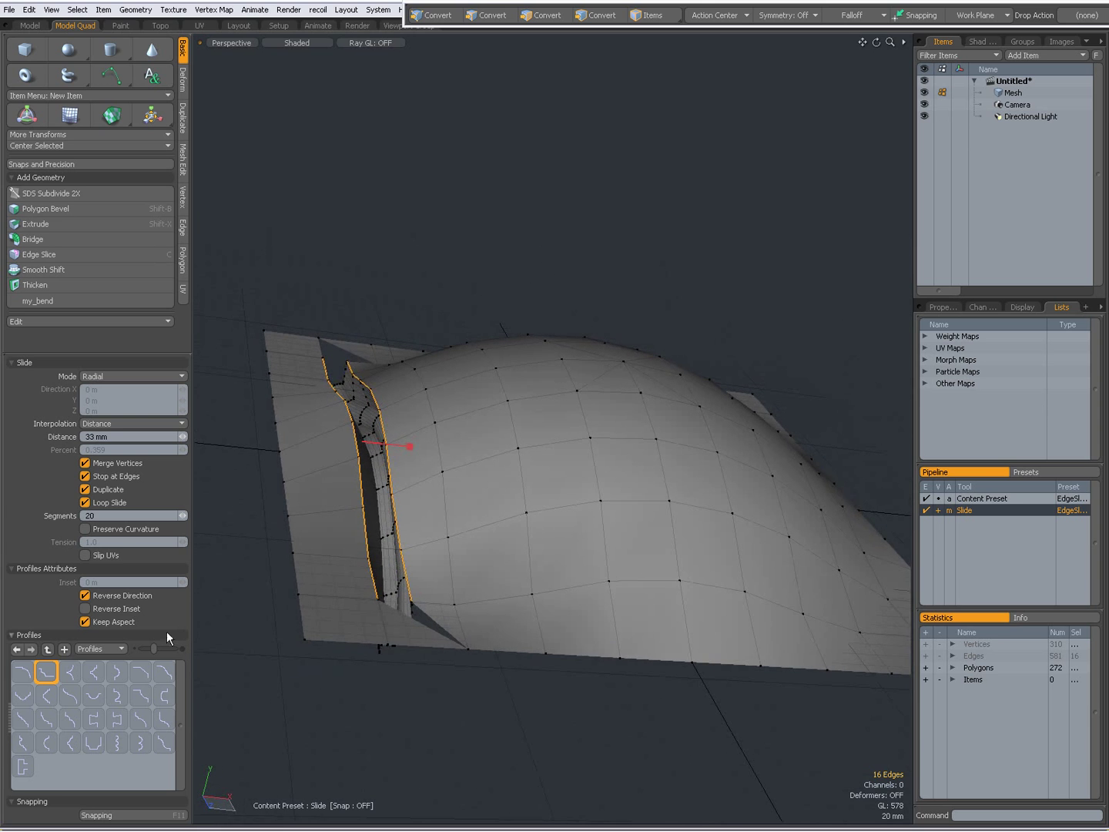
pyautogui.click(84, 608)
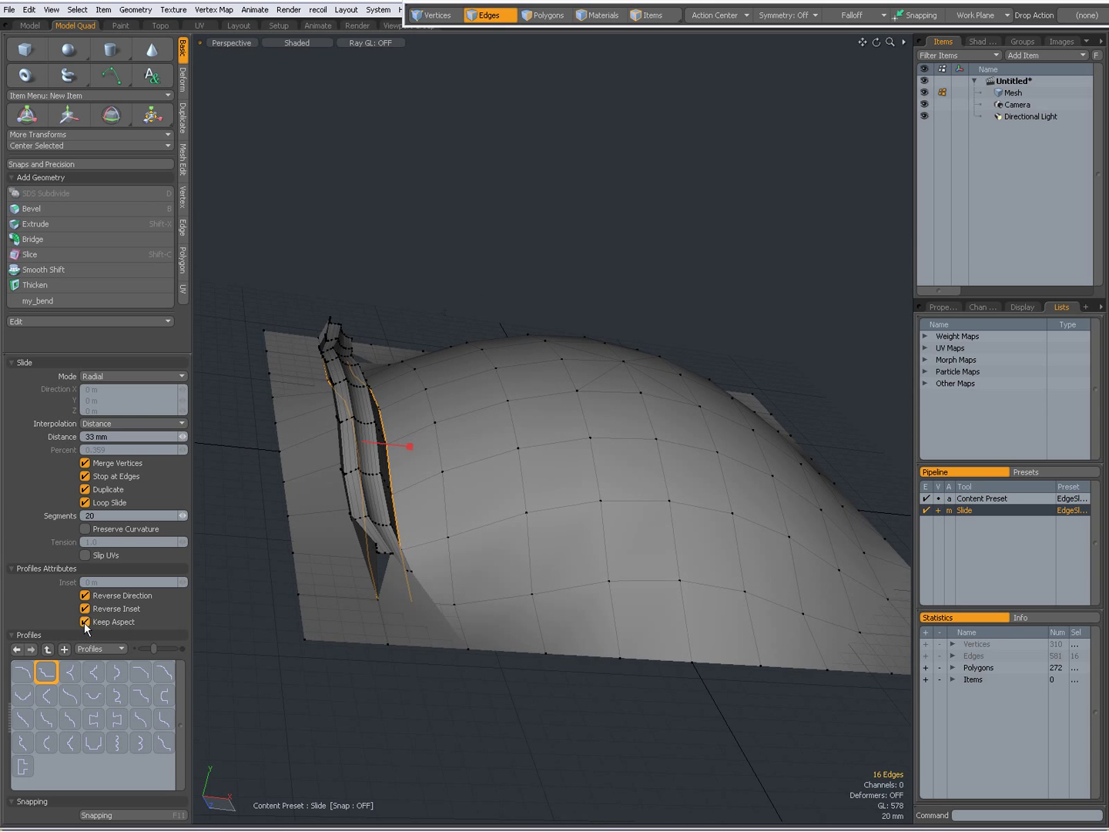
pyautogui.click(85, 621)
pyautogui.click(85, 621)
pyautogui.keyDown('alt'); pyautogui.moveTo(576, 523); pyautogui.dragTo(415, 550); pyautogui.keyUp('alt')
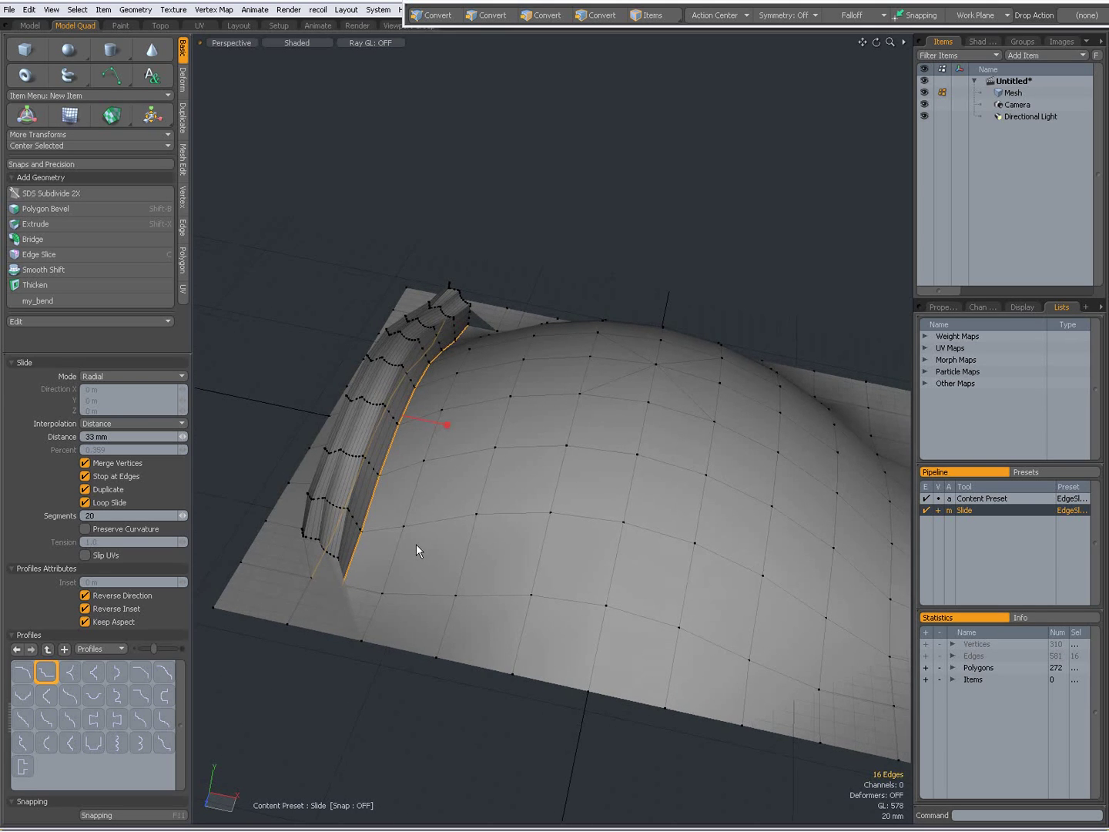
# - Remove the profile from the duplicated slide and collapse the profile settings
pyautogui.keyDown('ctrl'); pyautogui.click(47, 673); pyautogui.keyUp('ctrl')
pyautogui.click(14, 636)
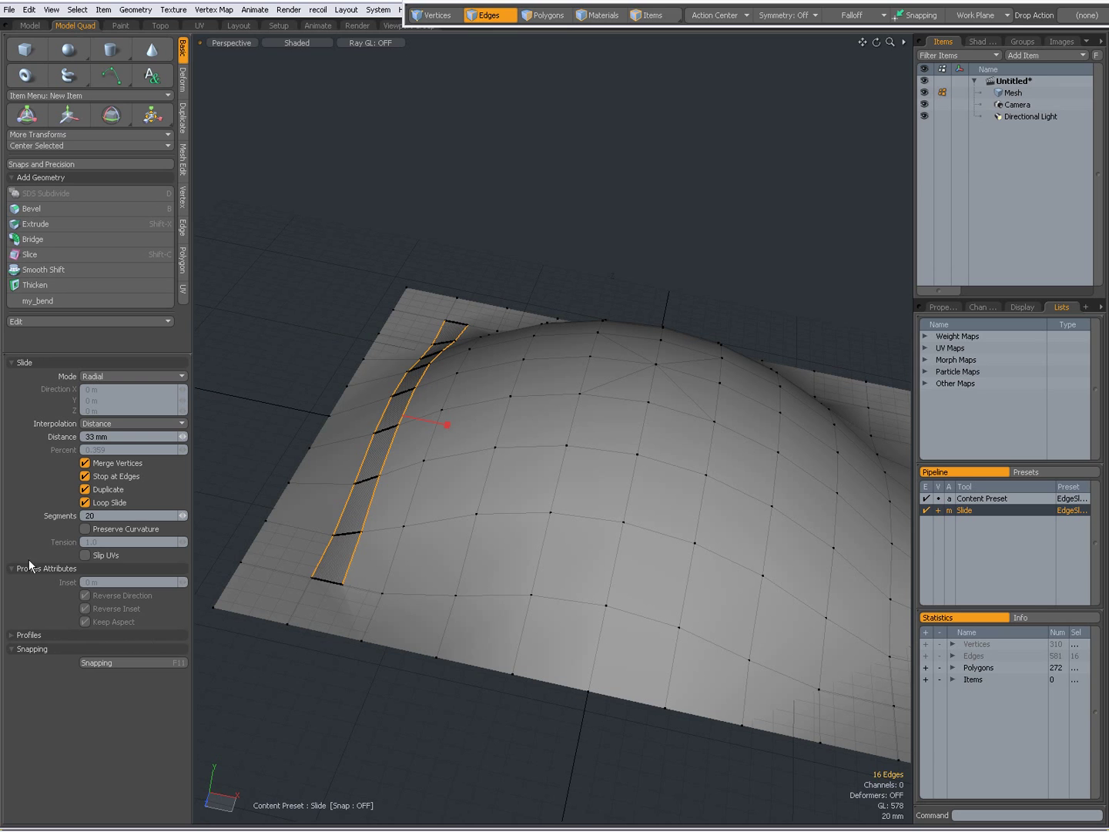
pyautogui.click(12, 570)
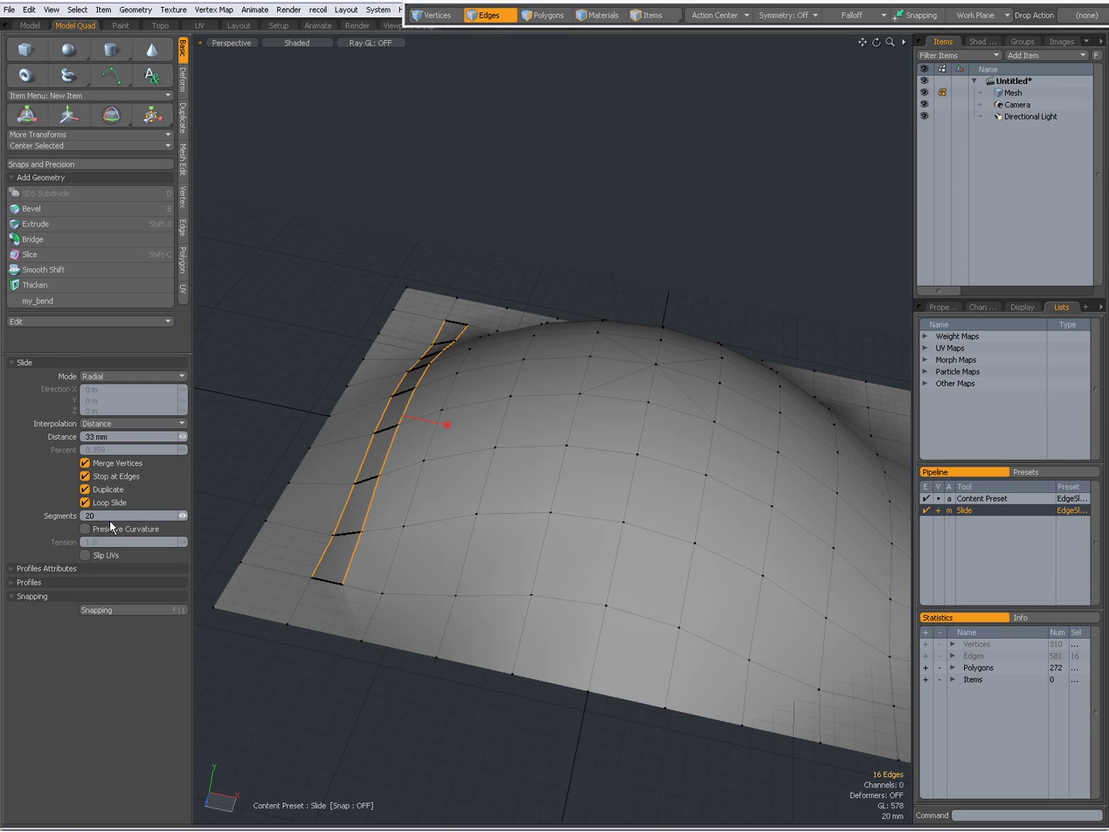
# - Turn off Duplicate for the slid edge column, and leave the Slide tool with no edges selected
pyautogui.click(87, 490)
pyautogui.keyDown('alt'); pyautogui.moveTo(449, 525); pyautogui.dragTo(450, 561); pyautogui.keyUp('alt')
pyautogui.scroll(-2, 469, 532)
pyautogui.keyDown('alt'); pyautogui.moveTo(545, 488); pyautogui.dragTo(461, 564); pyautogui.keyUp('alt')
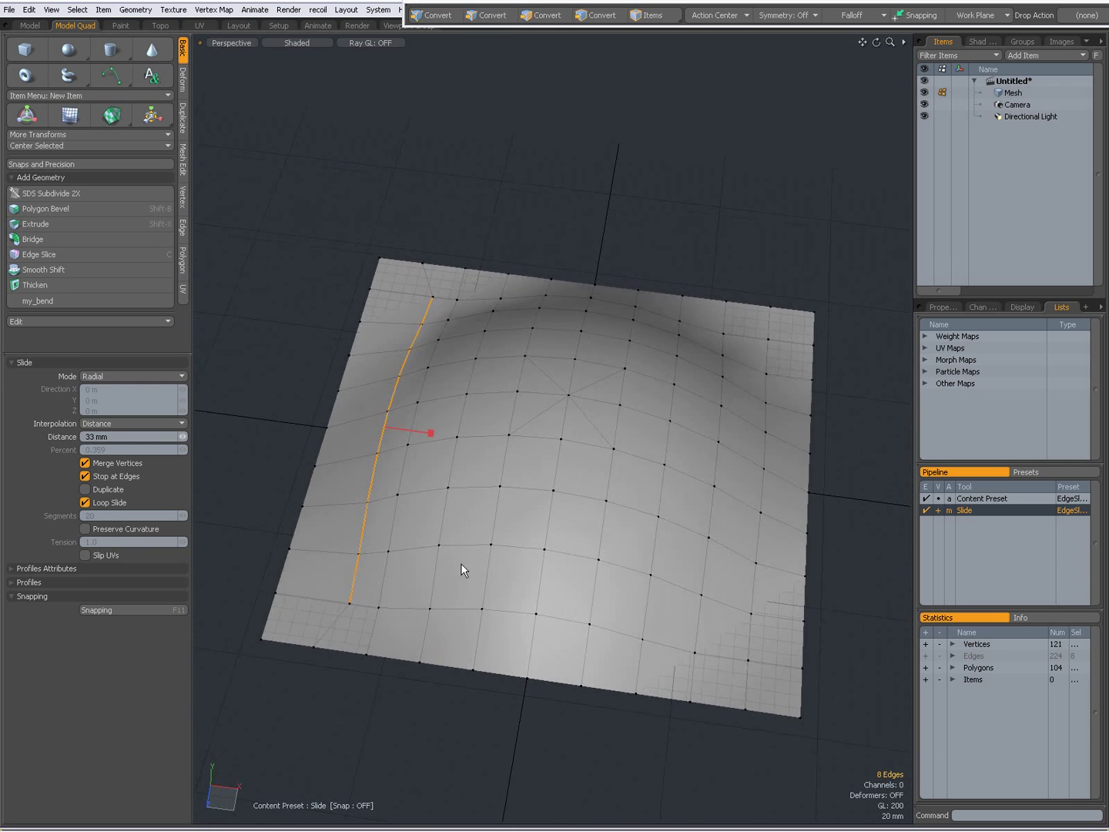
pyautogui.press('Escape')
pyautogui.press('Escape')
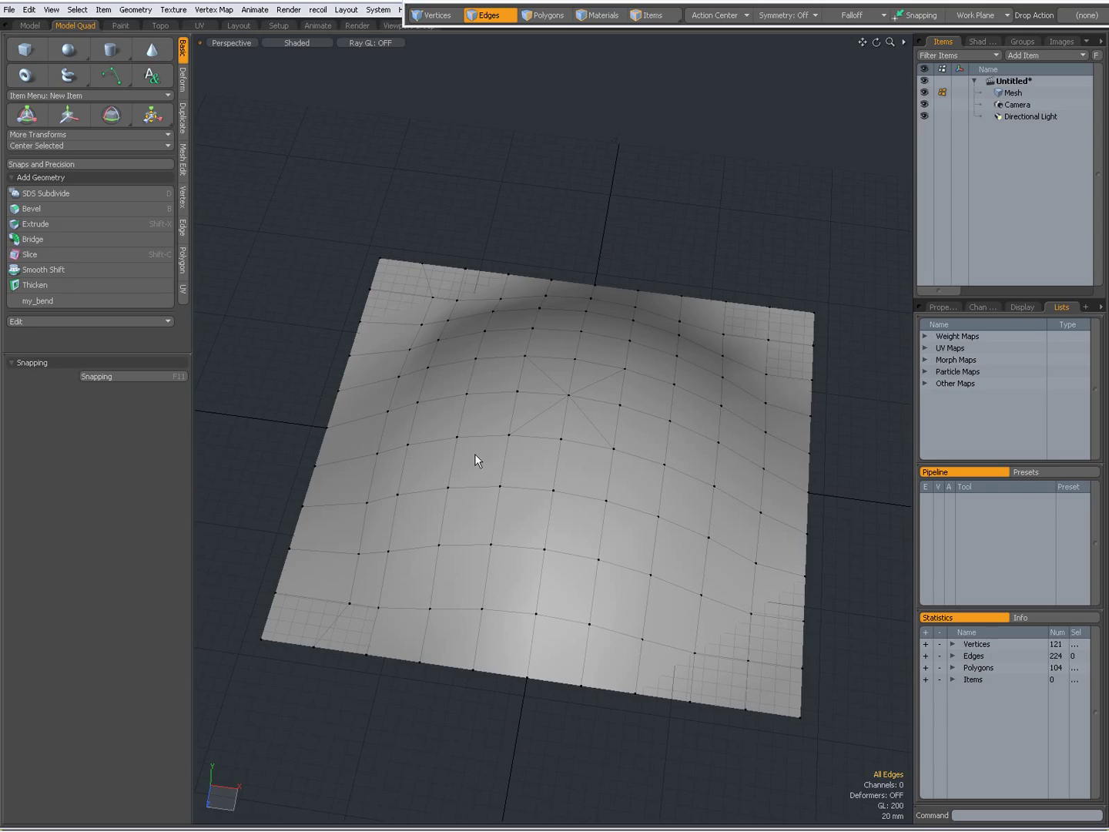
# - Activate Slide on two edges of the second interior column from the negative X border and check the tool's Select Through setting
pyautogui.click(397, 464)
pyautogui.keyDown('shift'); pyautogui.click(416, 436); pyautogui.keyUp('shift')
pyautogui.rightClick(411, 424)
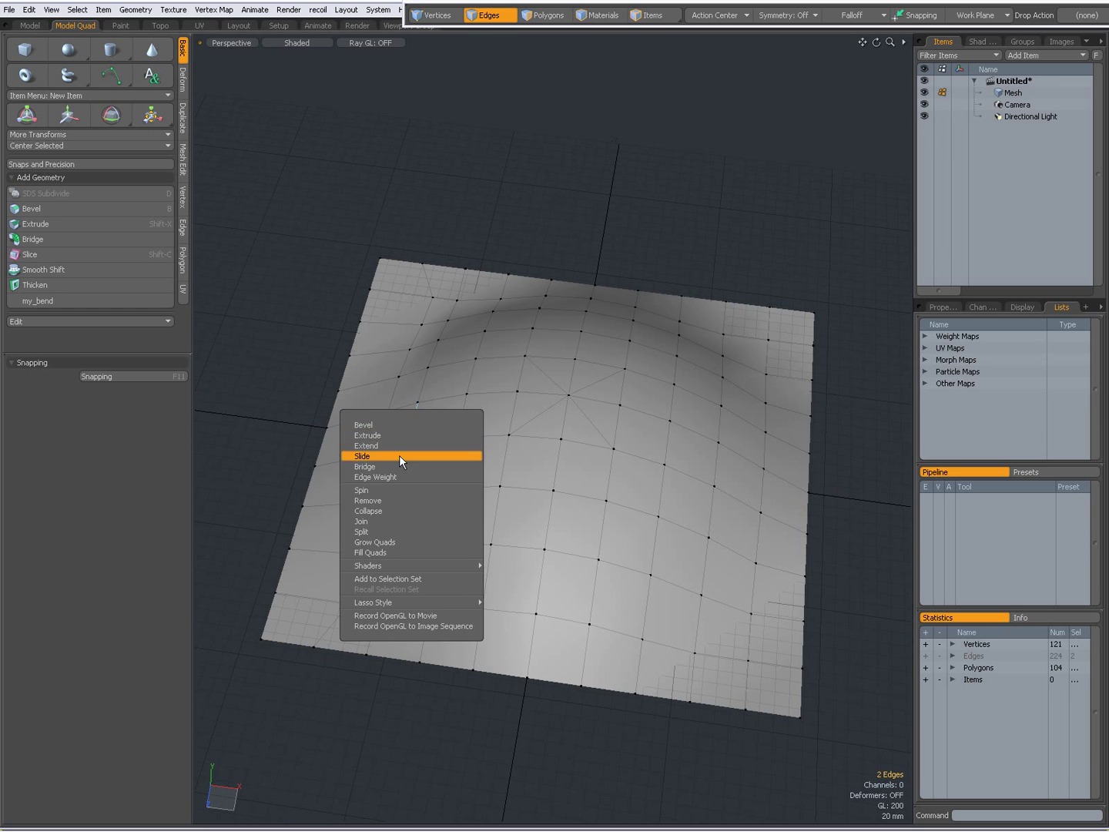
pyautogui.click(398, 455)
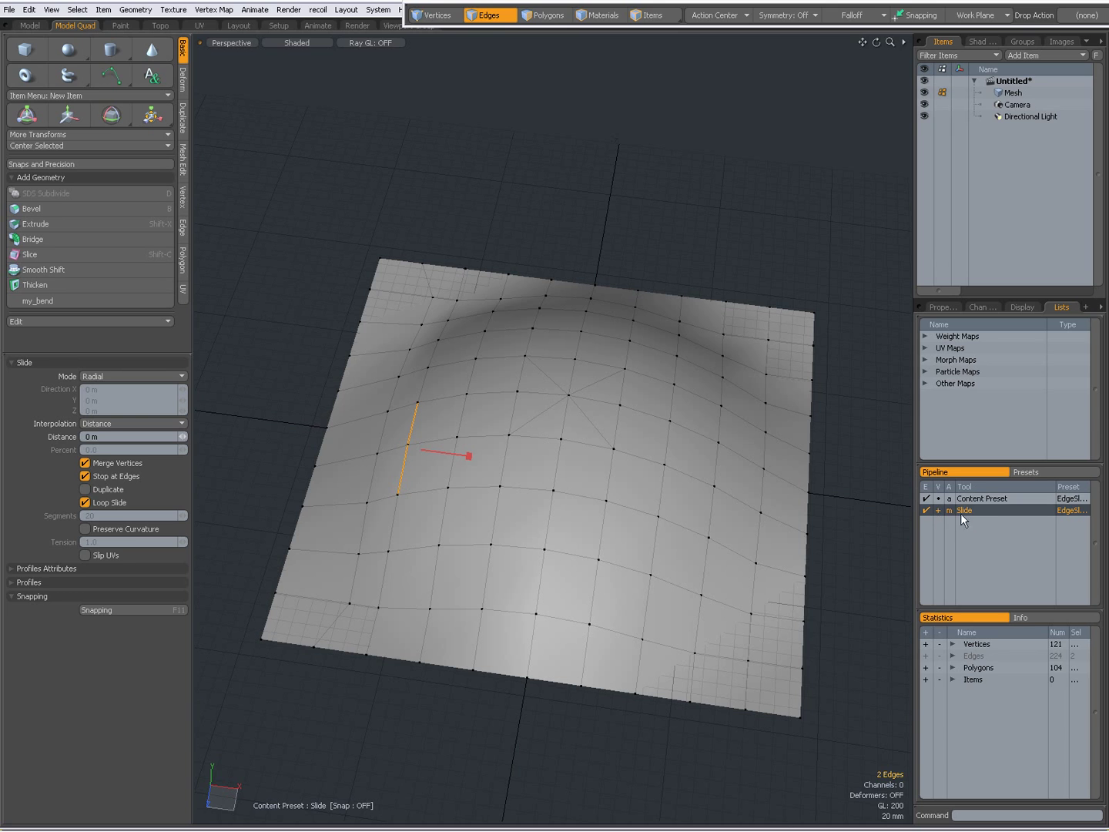
pyautogui.rightClick(982, 510)
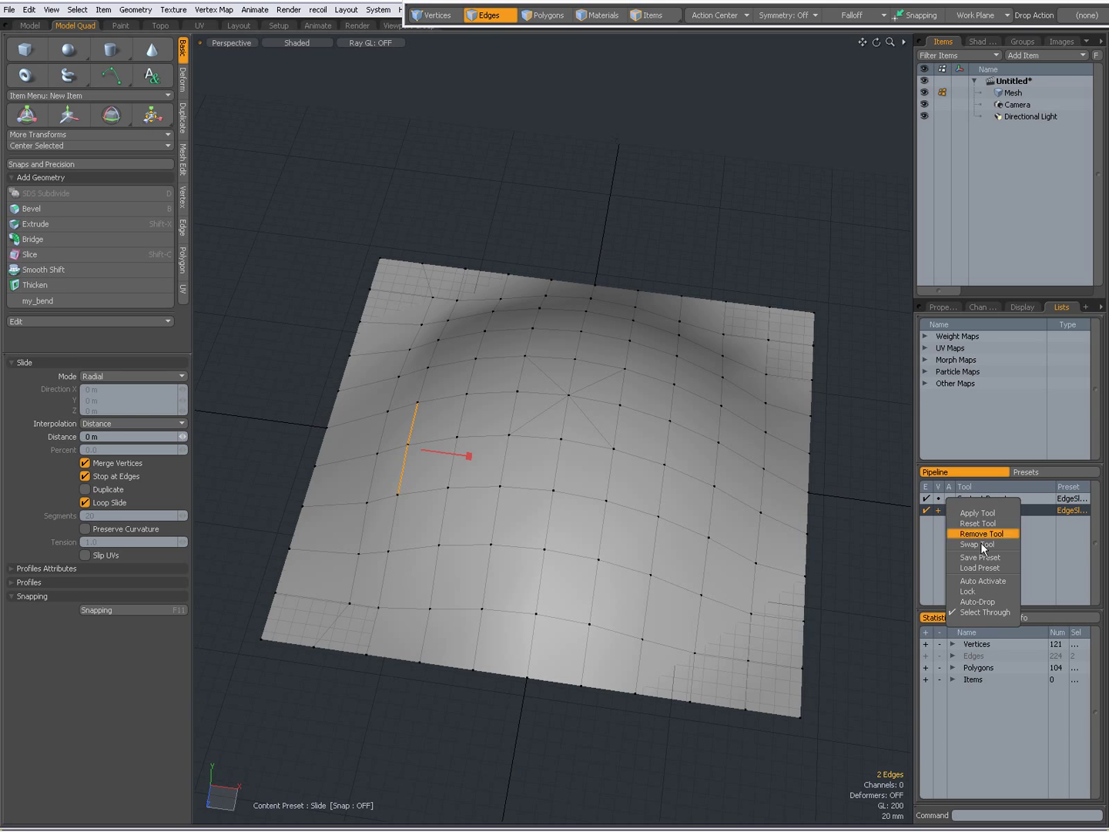
pyautogui.click(459, 417)
# - With Slide still active, reselect and slide individual edges across the dome in turn, moving one pair in the third interior column 46 mm
pyautogui.click(455, 447)
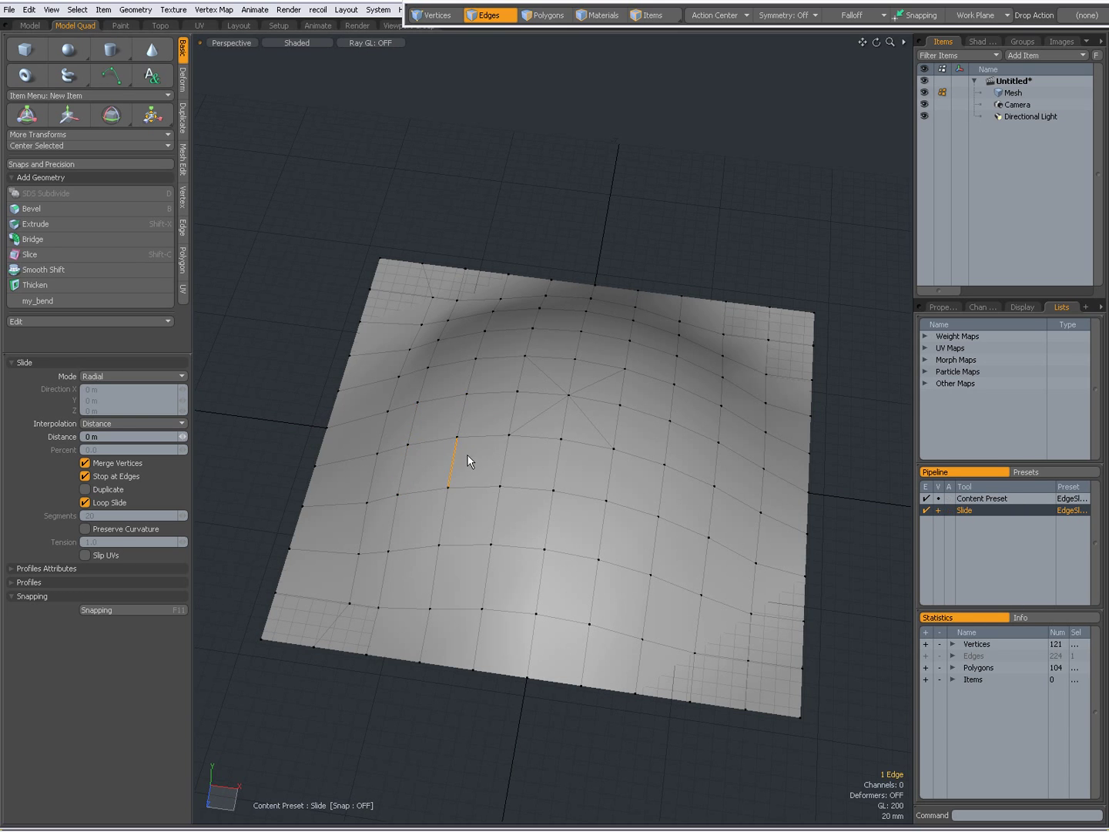
pyautogui.moveTo(498, 465); pyautogui.dragTo(529, 425)
pyautogui.click(482, 350)
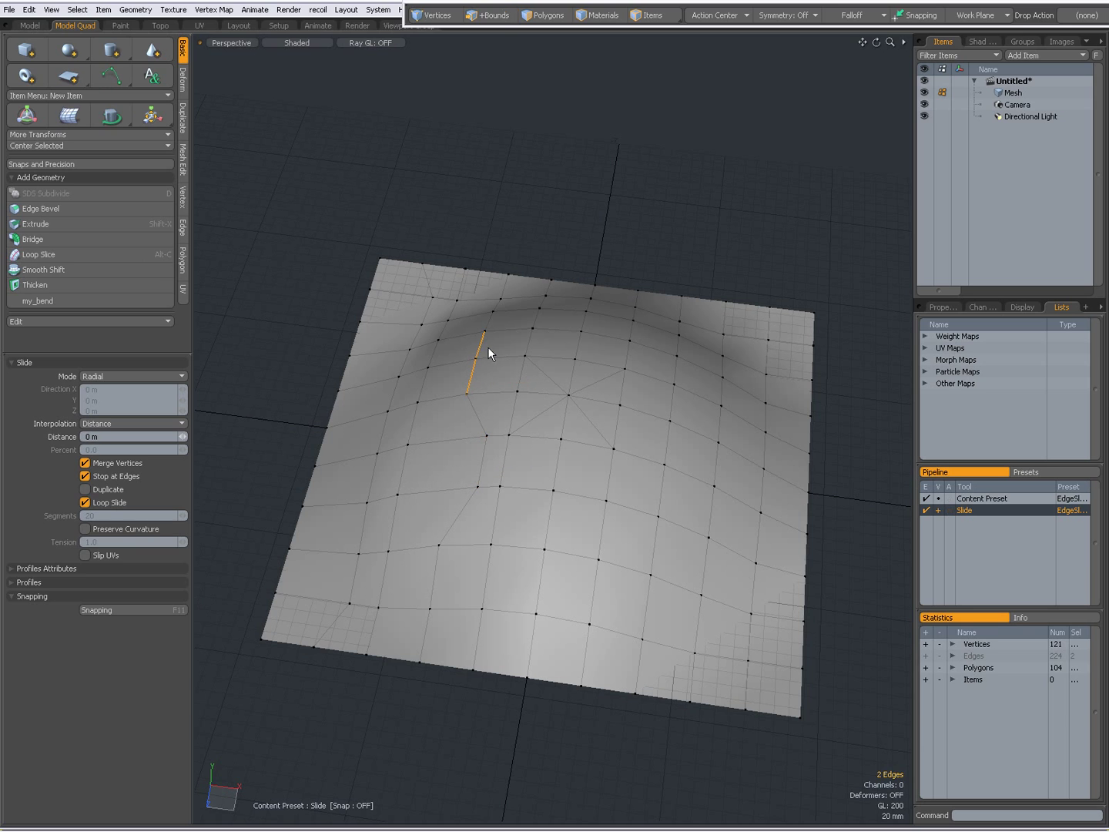
pyautogui.moveTo(518, 372); pyautogui.dragTo(516, 364)
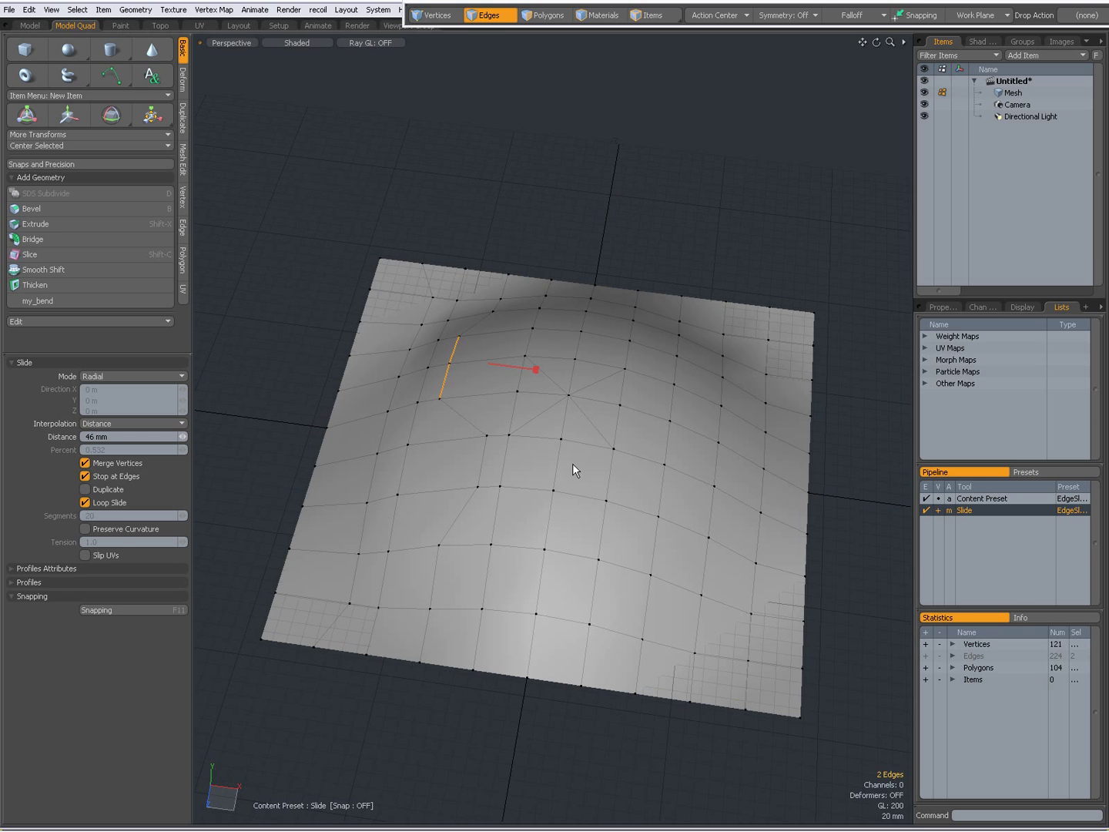
pyautogui.moveTo(512, 461); pyautogui.dragTo(588, 468)
pyautogui.moveTo(637, 477); pyautogui.dragTo(656, 480)
# - Slide a single edge on the dome's positive X side 35 mm toward negative X in Linear mode, and leave the Slide tool
pyautogui.click(669, 496)
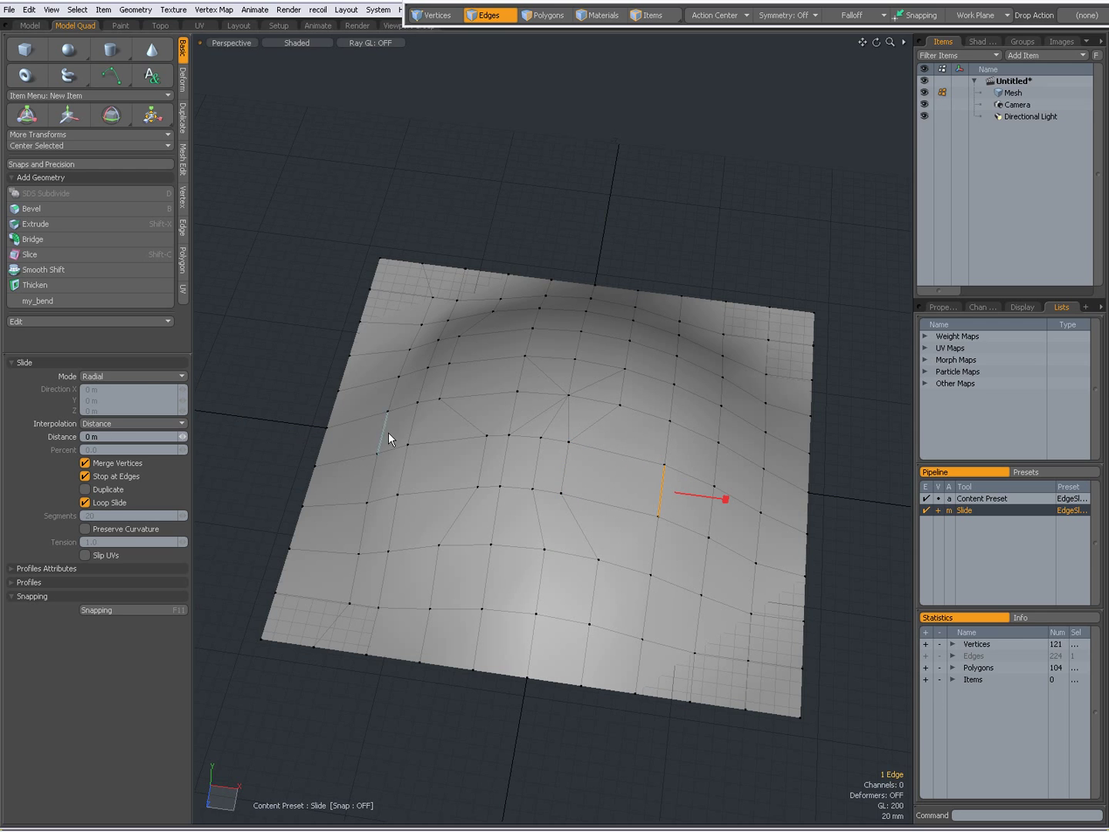
pyautogui.click(125, 378)
pyautogui.click(124, 373)
pyautogui.keyDown('ctrl'); pyautogui.keyDown('alt'); pyautogui.moveTo(653, 502); pyautogui.dragTo(637, 481); pyautogui.keyUp('alt'); pyautogui.keyUp('ctrl')
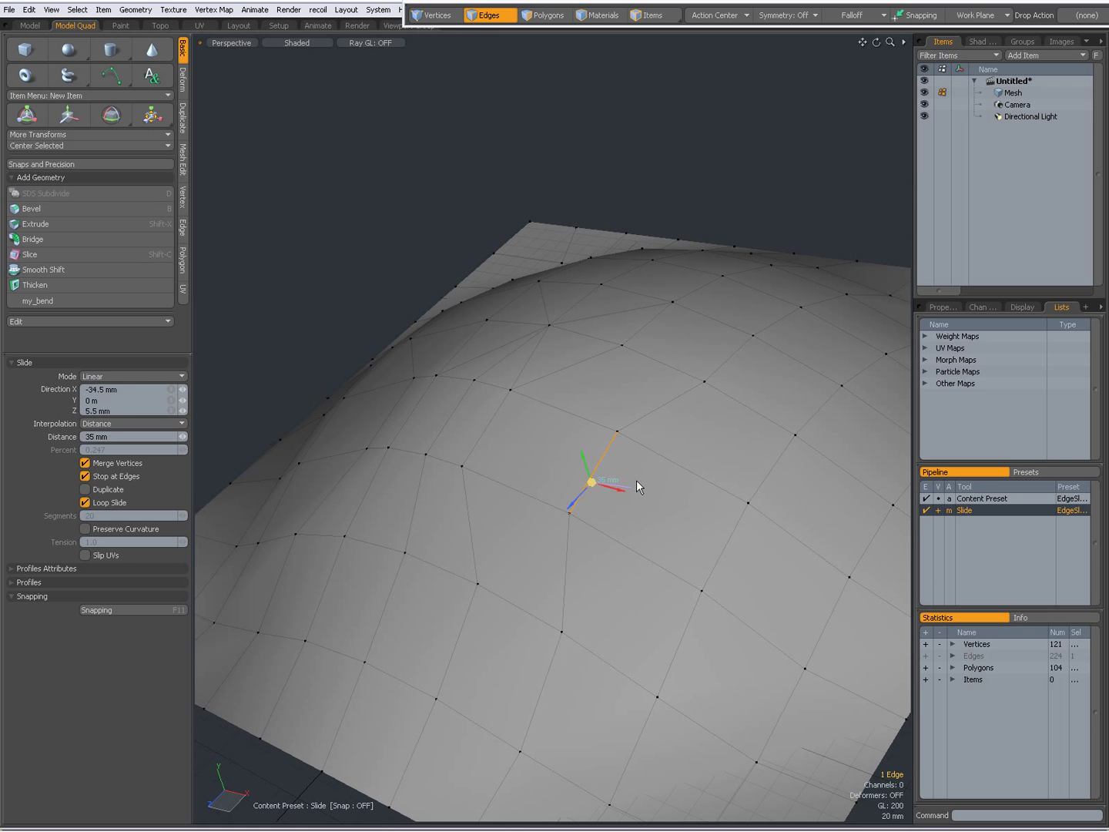
pyautogui.keyDown('alt'); pyautogui.moveTo(453, 449); pyautogui.dragTo(556, 479); pyautogui.keyUp('alt')
pyautogui.scroll(-2, 598, 523)
pyautogui.press('q')
pyautogui.press('Escape')
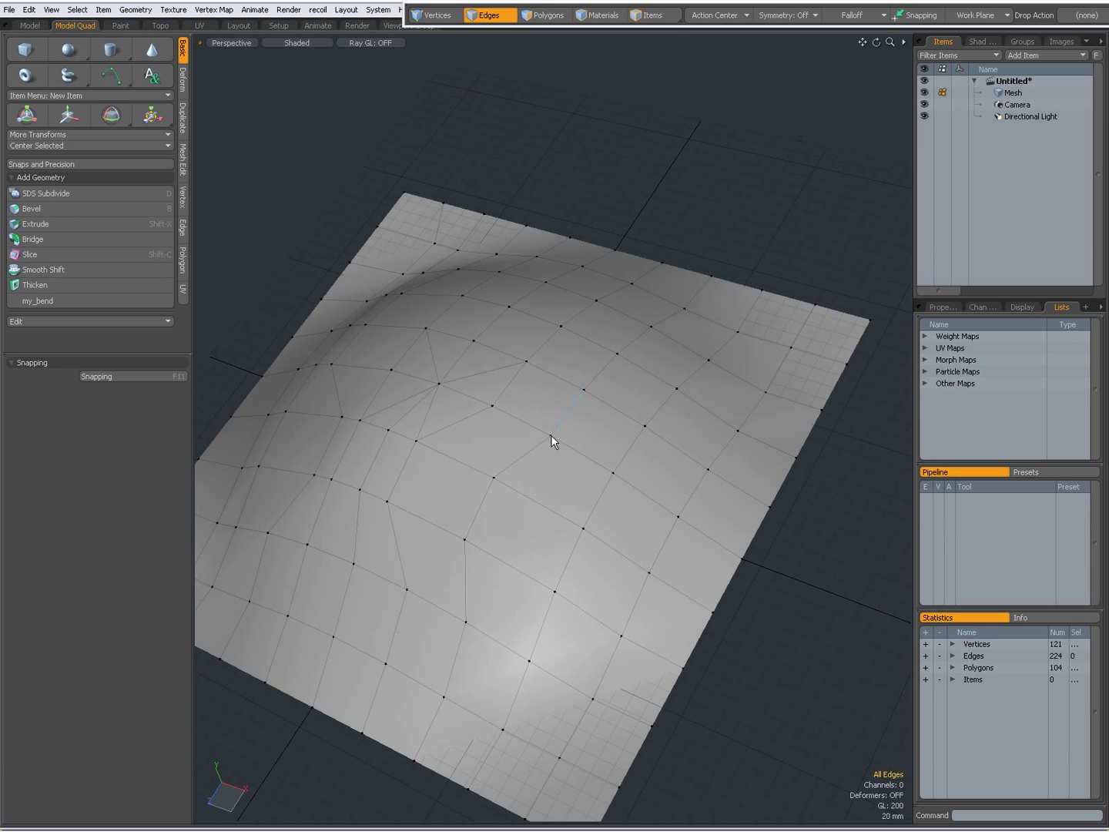
# - Set the Action Center to Element and select one vertex on the dome's positive X side
pyautogui.click(725, 16)
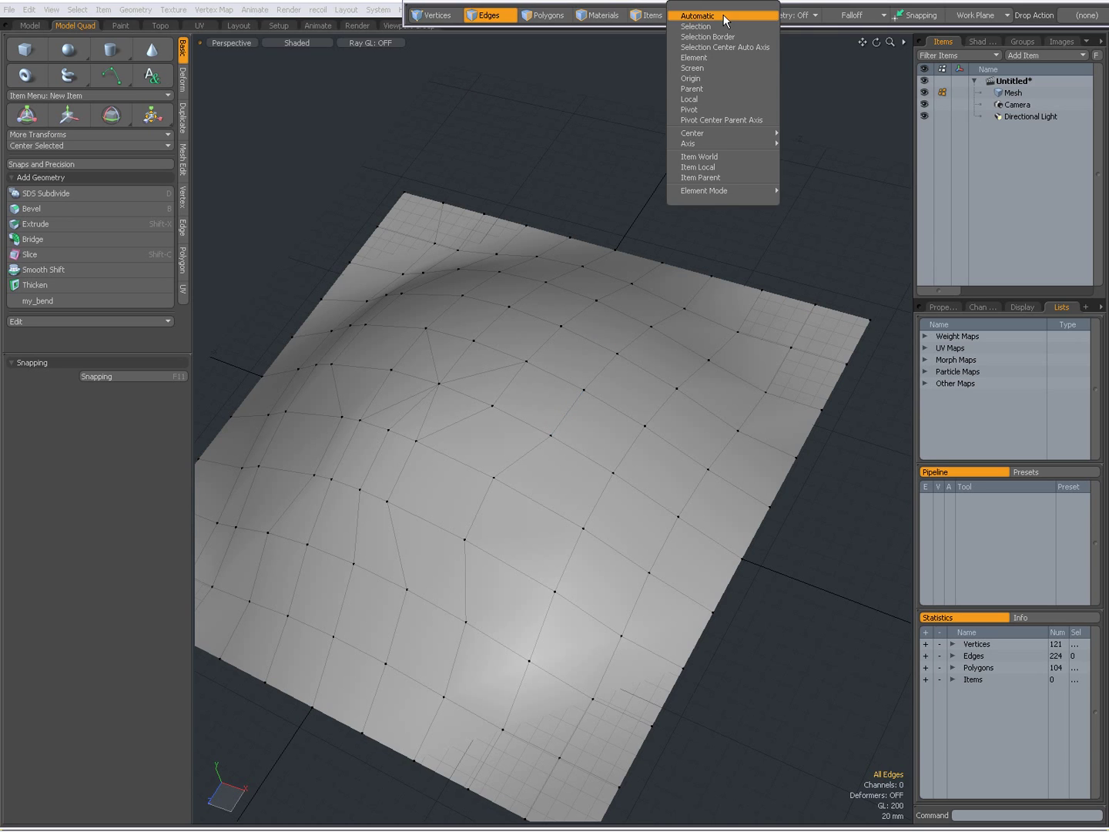
pyautogui.click(714, 58)
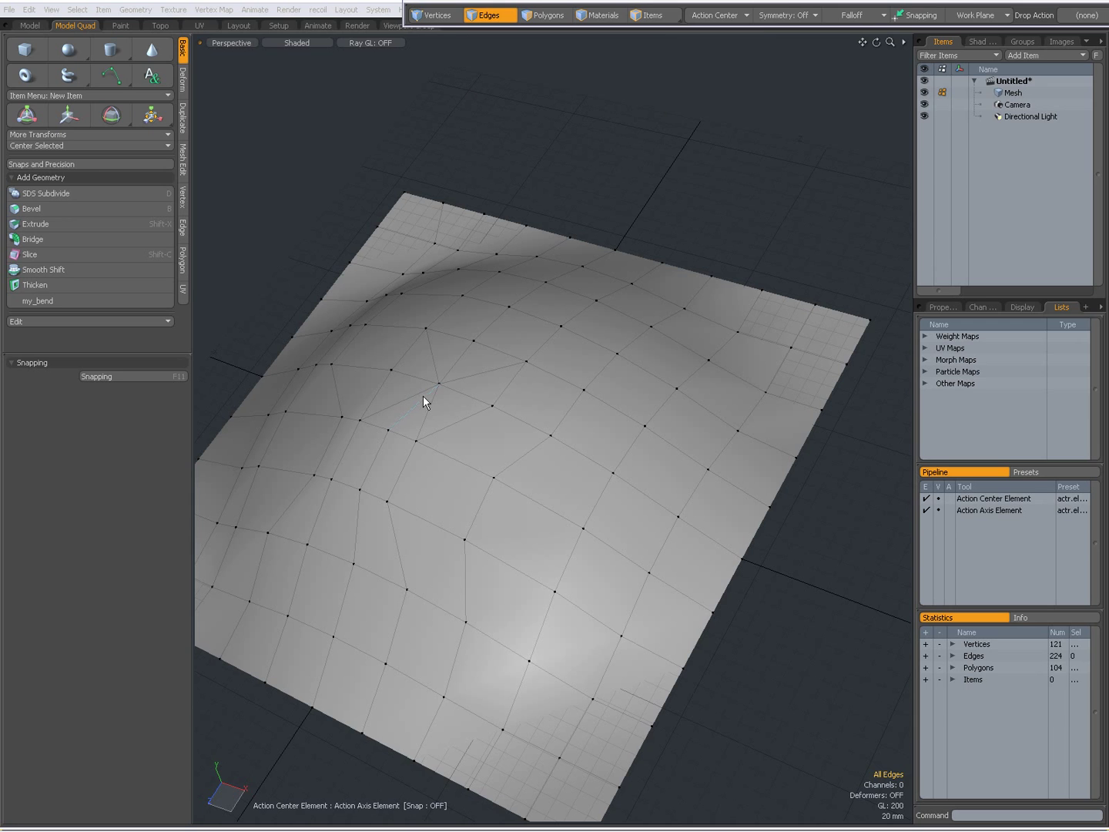
pyautogui.press('space')
pyautogui.press('space')
pyautogui.click(551, 436)
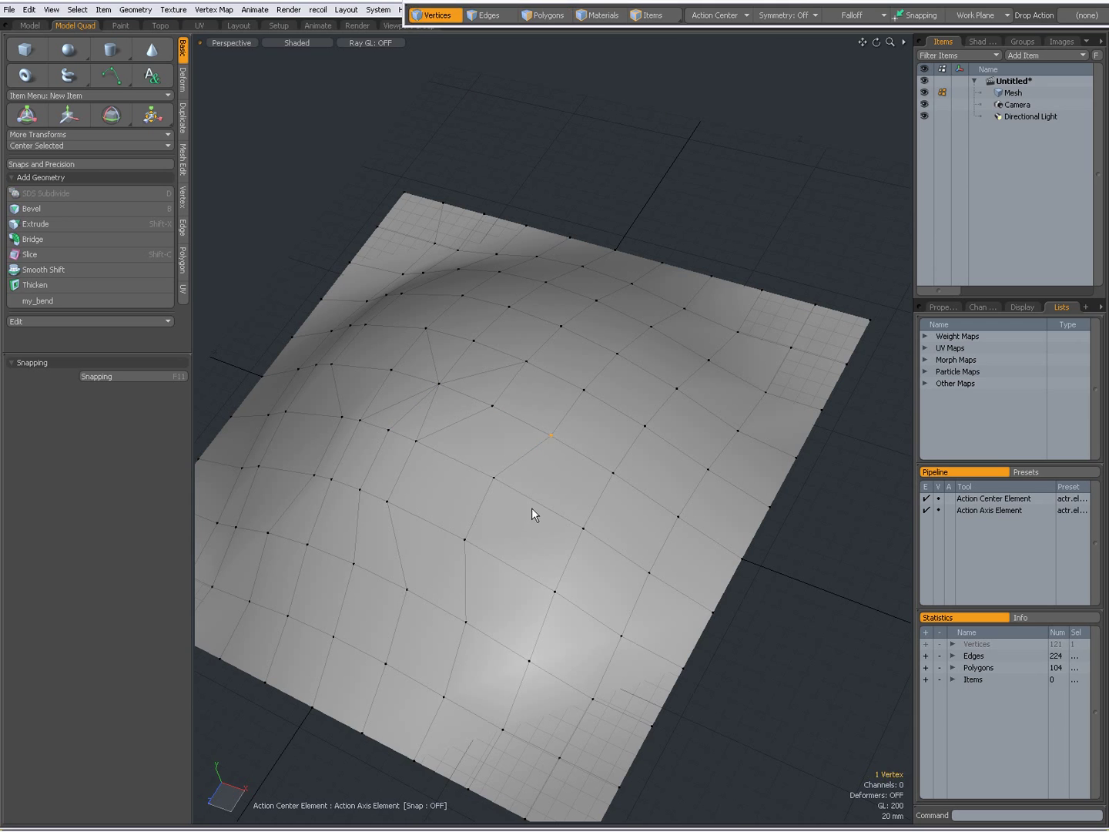
# - Activate Move with its handle on the mesh edge beside the selected vertex, and undo a small trial move
pyautogui.press('w')
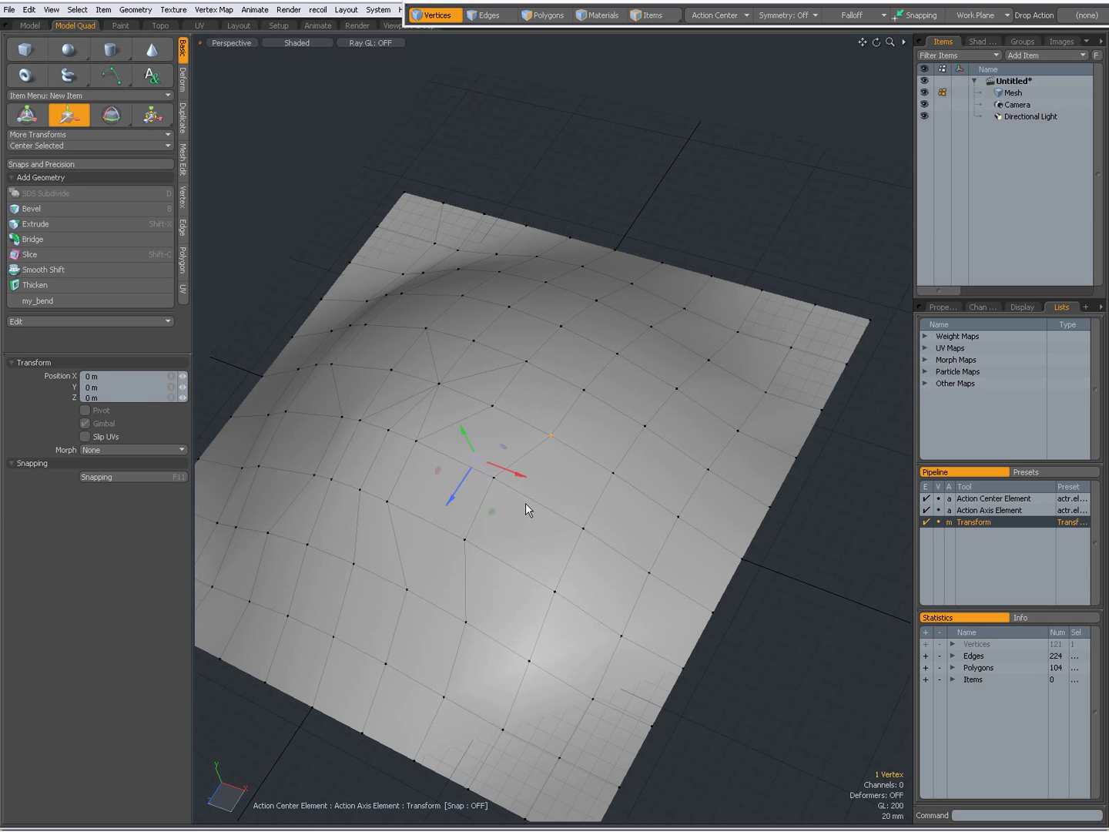
pyautogui.keyDown('alt'); pyautogui.moveTo(497, 512); pyautogui.dragTo(531, 420); pyautogui.keyUp('alt')
pyautogui.click(517, 425)
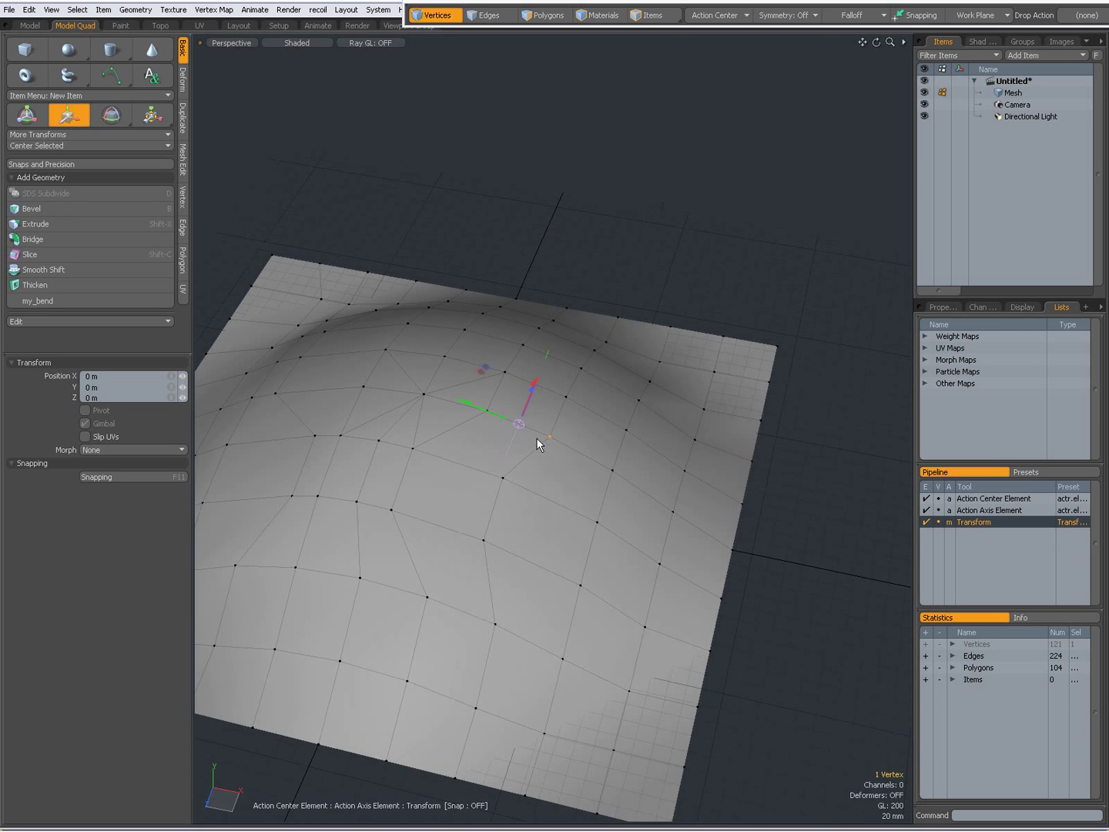
pyautogui.scroll(3, 537, 443)
pyautogui.moveTo(457, 395); pyautogui.dragTo(456, 392)
pyautogui.hotkey('ctrl', 'z')
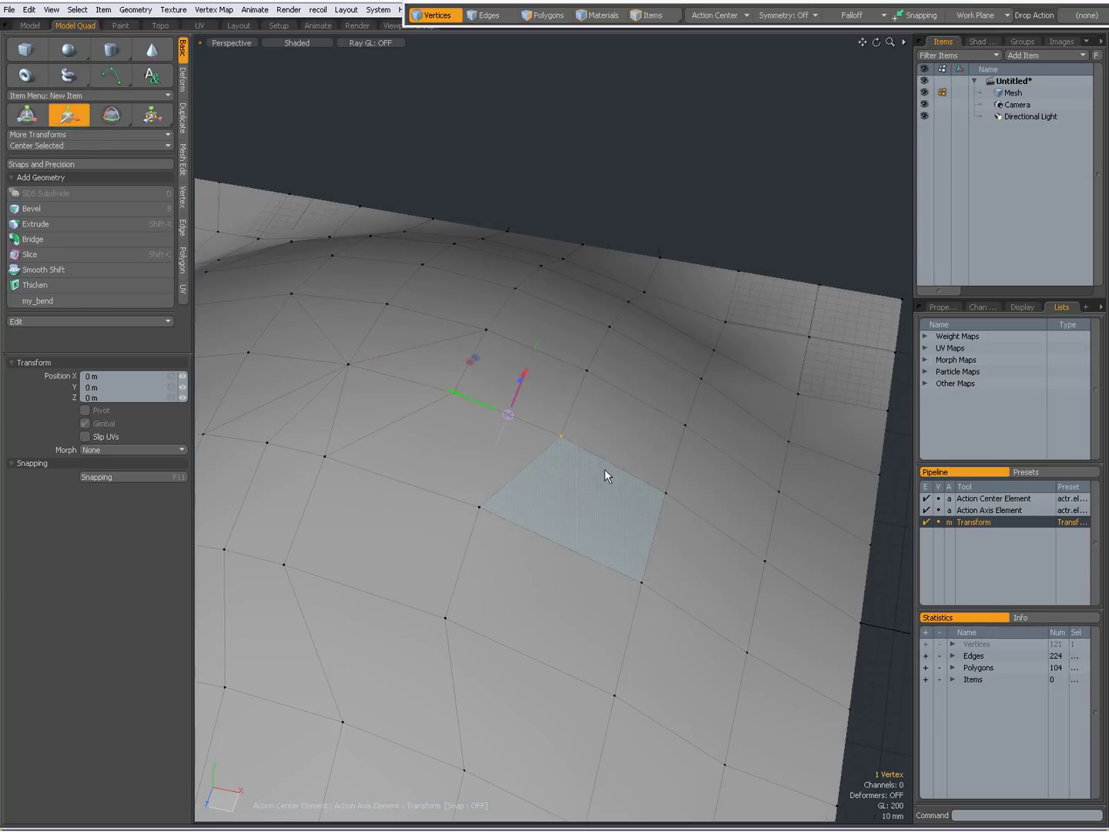
# - Try Select Through on the Transform tool by picking mesh elements around the selected vertex, and turn the option back off
pyautogui.rightClick(972, 523)
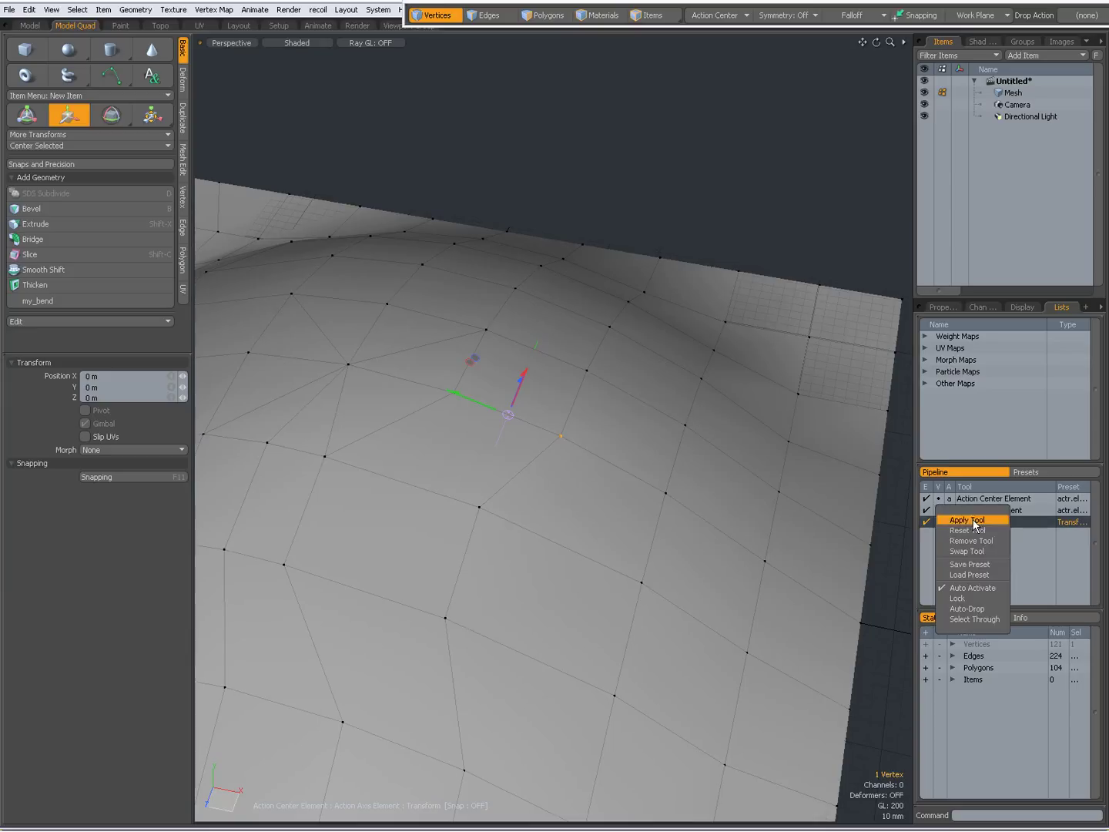
pyautogui.click(973, 619)
pyautogui.click(606, 478)
pyautogui.click(562, 437)
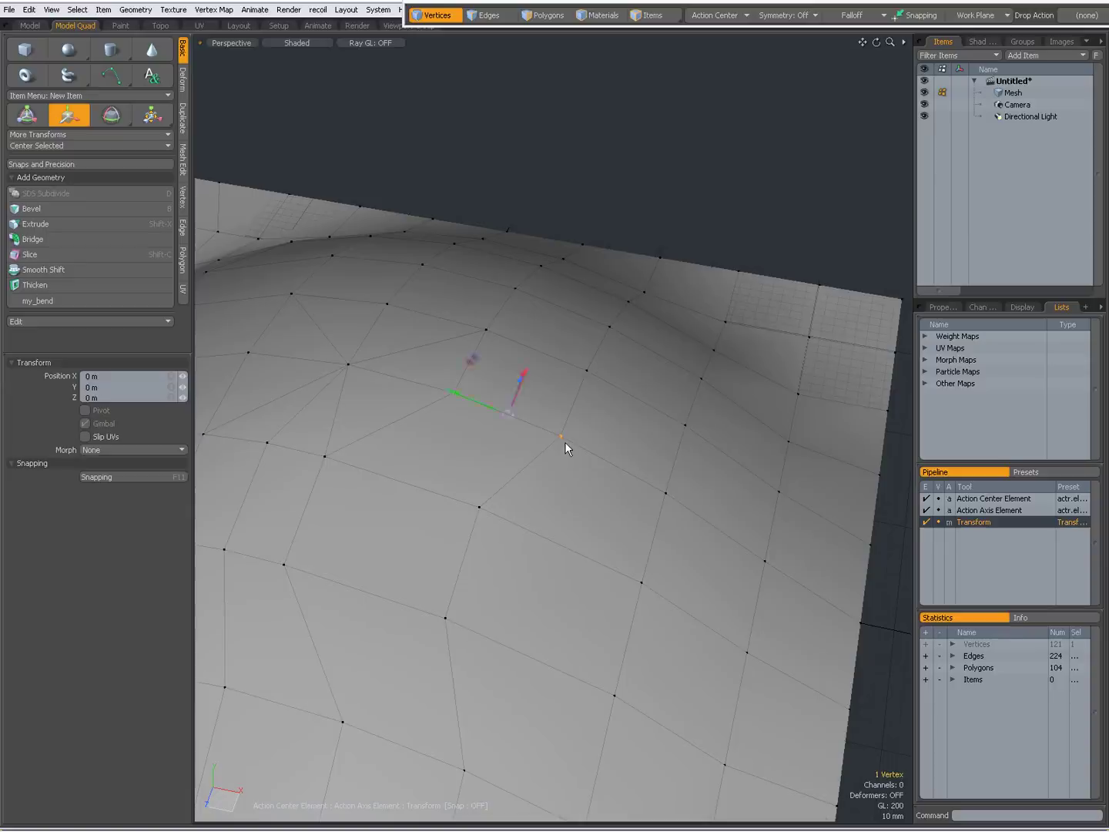
pyautogui.rightClick(971, 522)
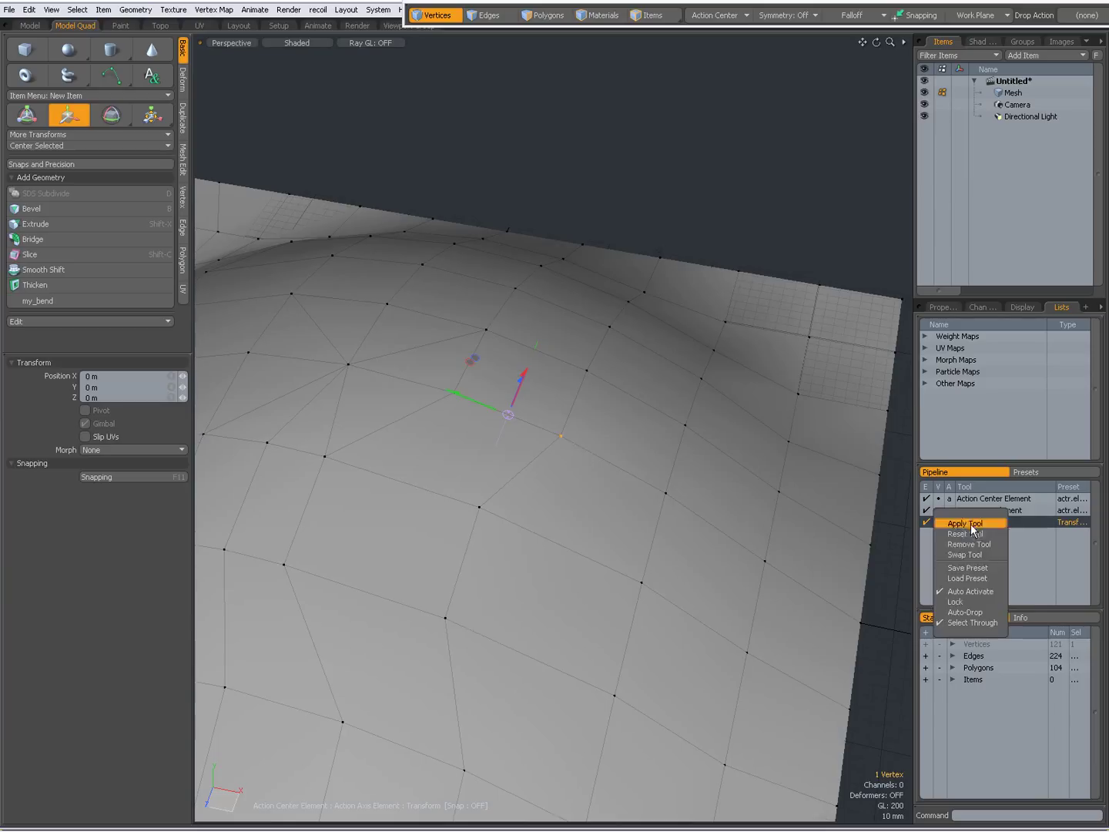
pyautogui.click(965, 623)
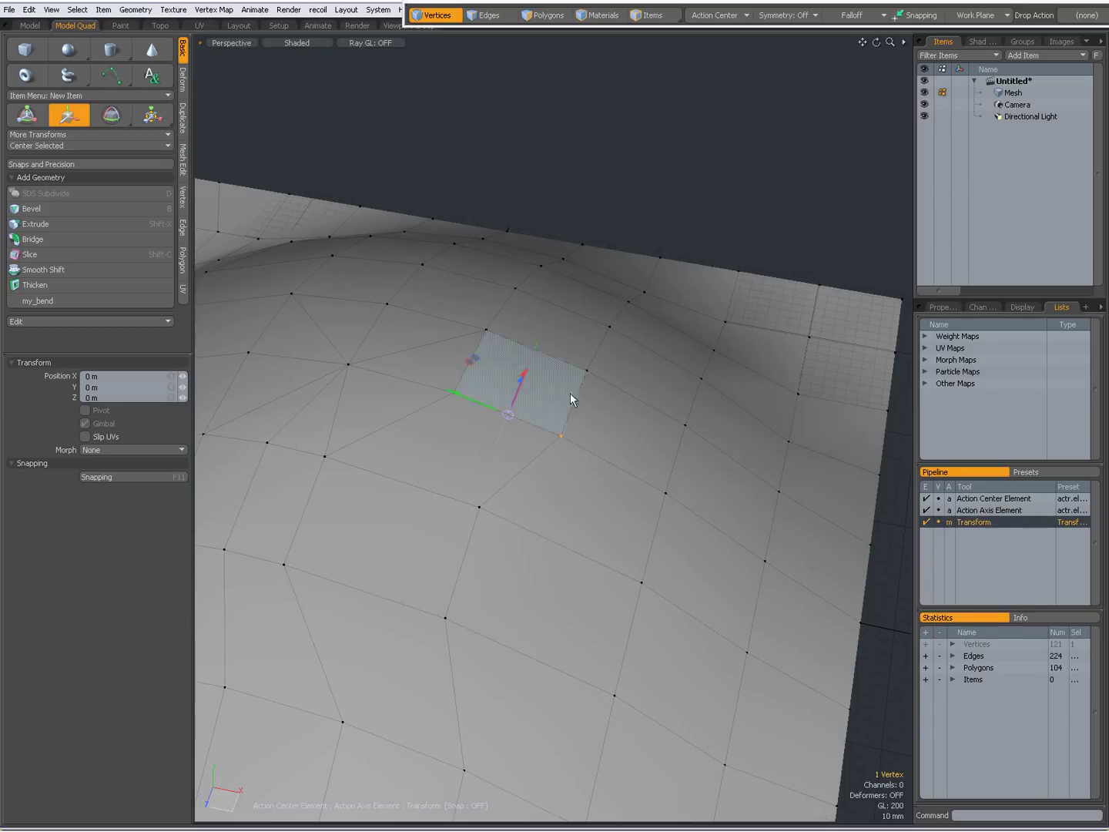
# - Align the Move handle to neighbouring mesh edges in turn and shift the selected vertex along them, -60 mm and 90 mm in Y
pyautogui.click(603, 456)
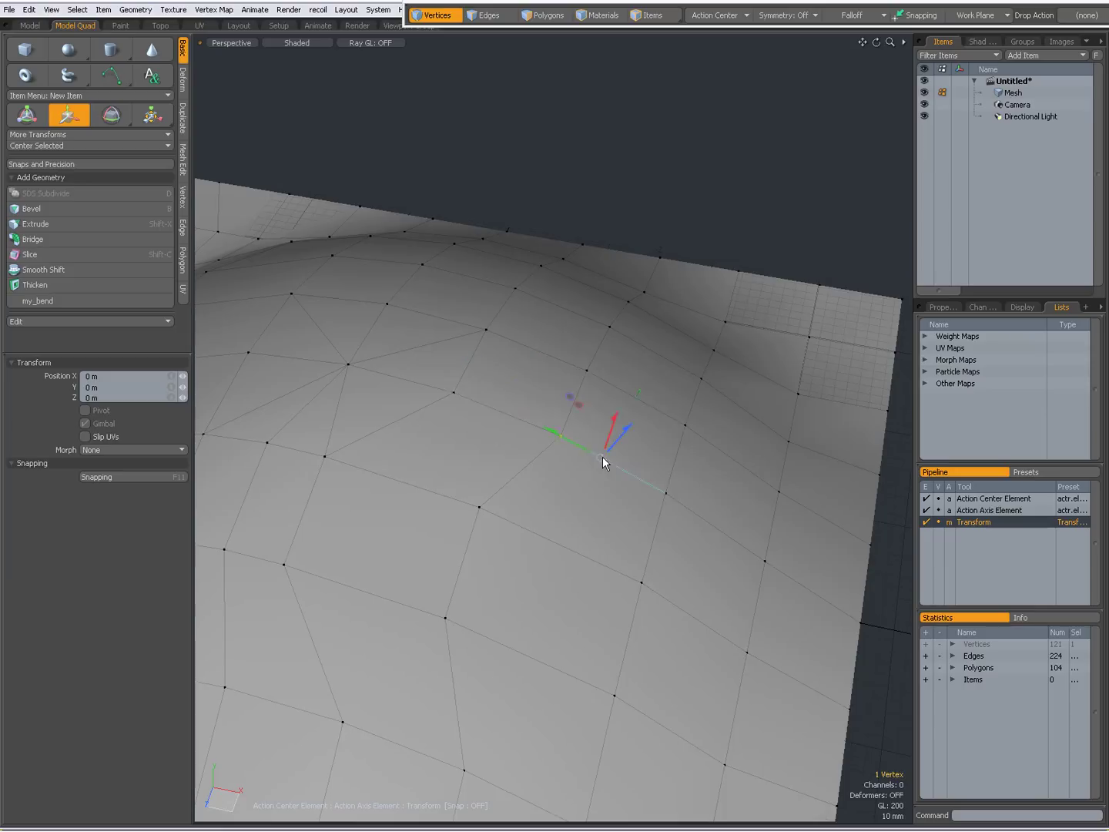
pyautogui.moveTo(553, 430); pyautogui.dragTo(537, 478)
pyautogui.click(557, 472)
pyautogui.click(549, 438)
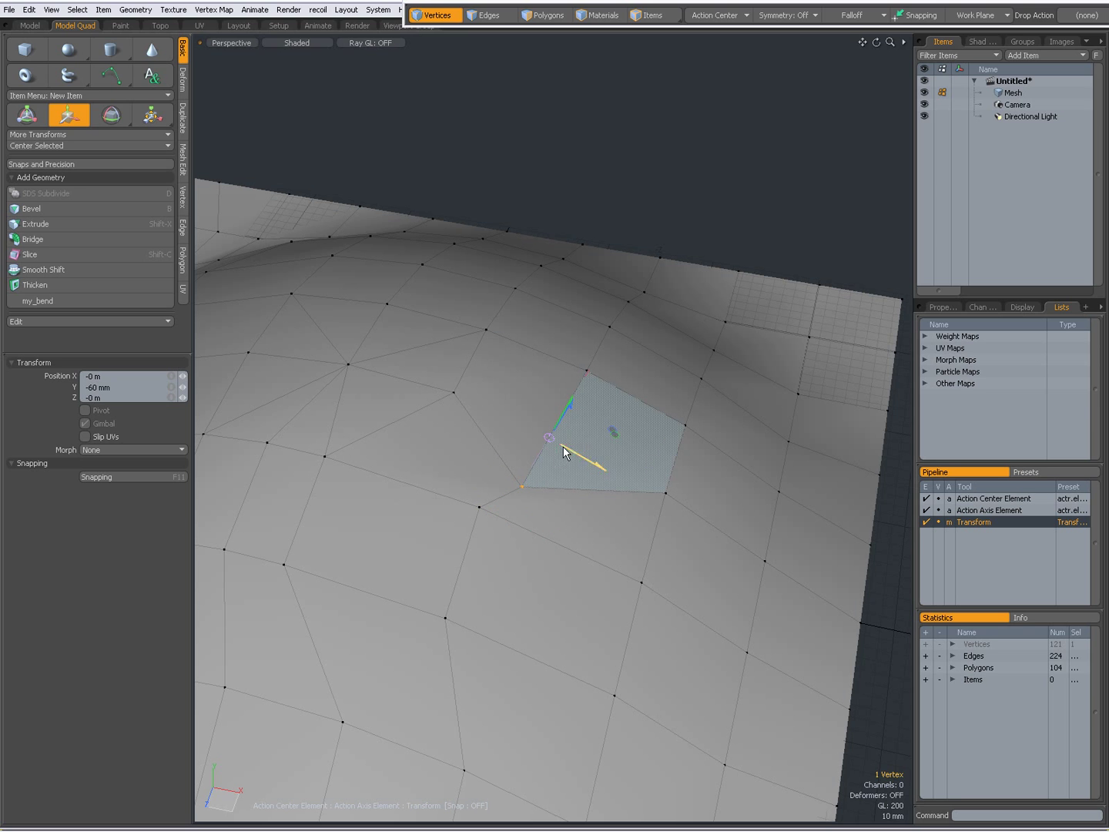
pyautogui.keyDown('alt'); pyautogui.moveTo(637, 499); pyautogui.dragTo(690, 371); pyautogui.keyUp('alt')
pyautogui.moveTo(591, 423); pyautogui.dragTo(591, 427)
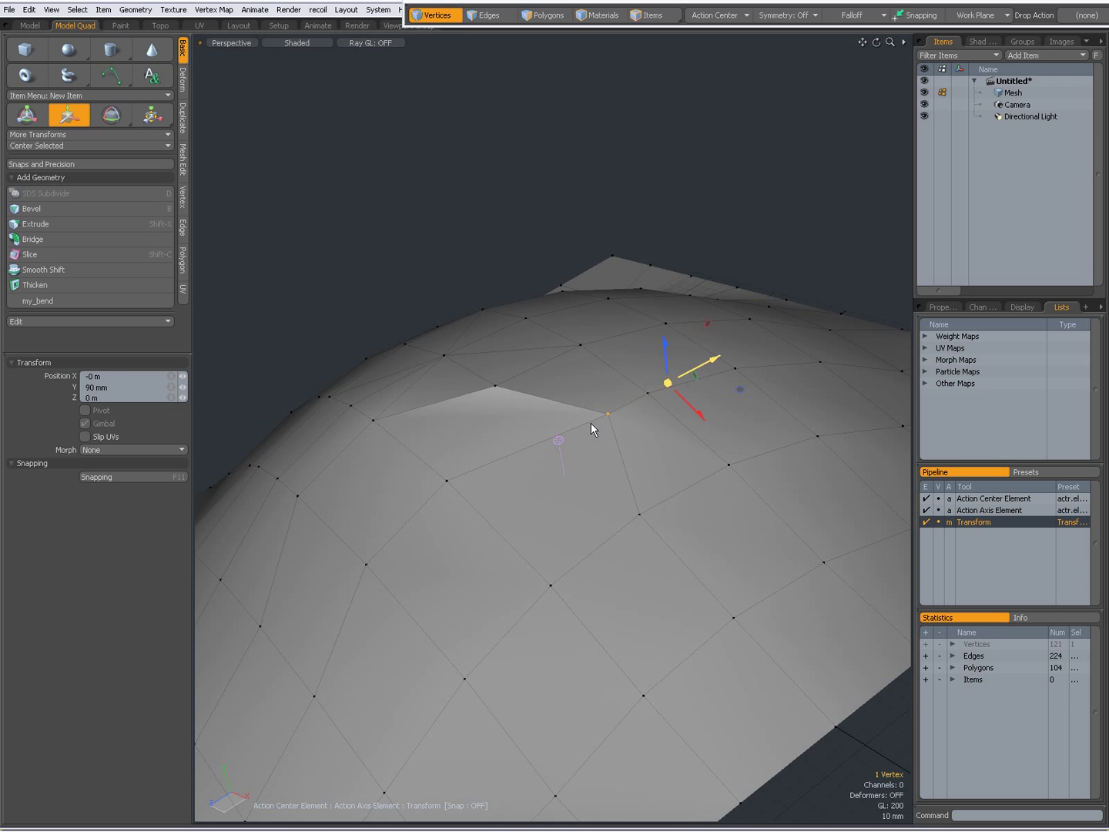
# - Place the Move handle on another mesh edge, restart Move, and shift the selected vertex 50 mm along the handle's Y axis
pyautogui.keyDown('alt'); pyautogui.moveTo(507, 459); pyautogui.dragTo(679, 347); pyautogui.keyUp('alt')
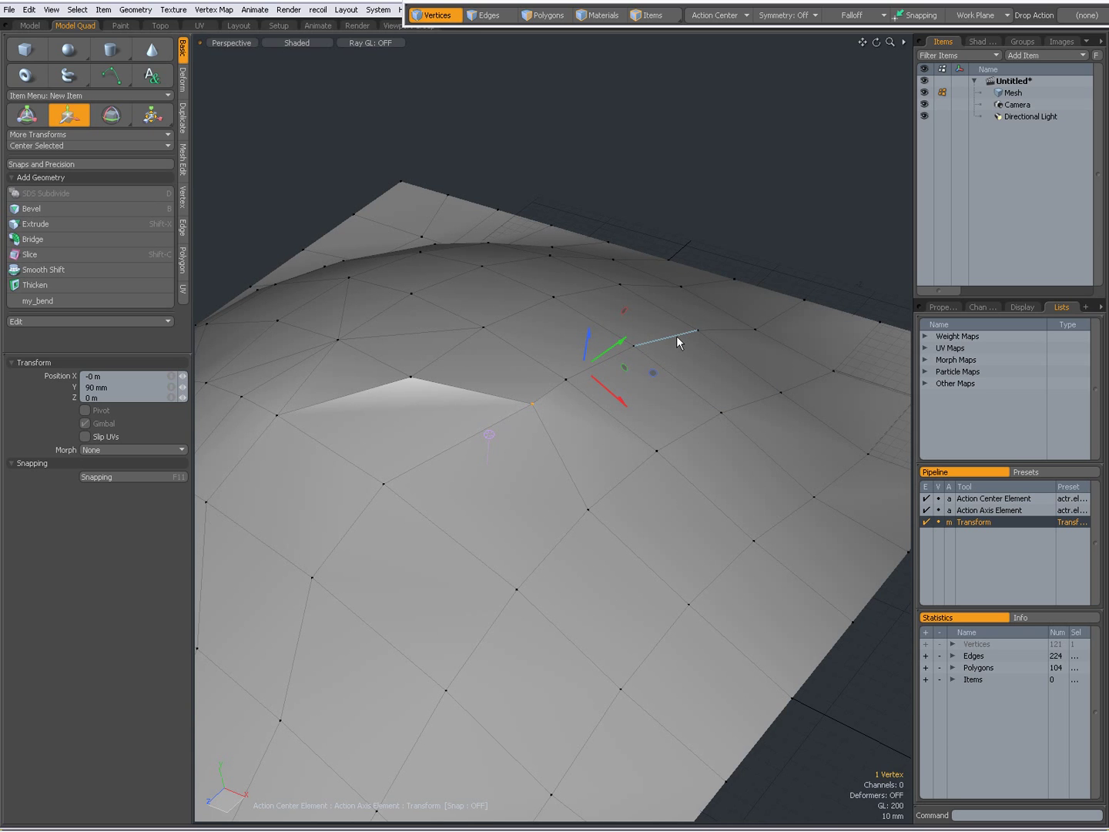
pyautogui.click(677, 343)
pyautogui.keyDown('alt'); pyautogui.moveTo(655, 466); pyautogui.dragTo(760, 378); pyautogui.keyUp('alt')
pyautogui.press('w')
pyautogui.moveTo(425, 461)
pyautogui.keyDown('alt'); pyautogui.mouseDown()
pyautogui.moveTo(671, 543)
pyautogui.moveTo(544, 516)
pyautogui.moveTo(621, 431)
pyautogui.moveTo(583, 471)
pyautogui.moveTo(545, 477)
pyautogui.moveTo(548, 467)
pyautogui.moveTo(418, 454)
pyautogui.mouseUp(); pyautogui.keyUp('alt')
pyautogui.press('space')
pyautogui.press('w')
pyautogui.keyDown('alt'); pyautogui.moveTo(500, 461); pyautogui.dragTo(483, 532); pyautogui.keyUp('alt')
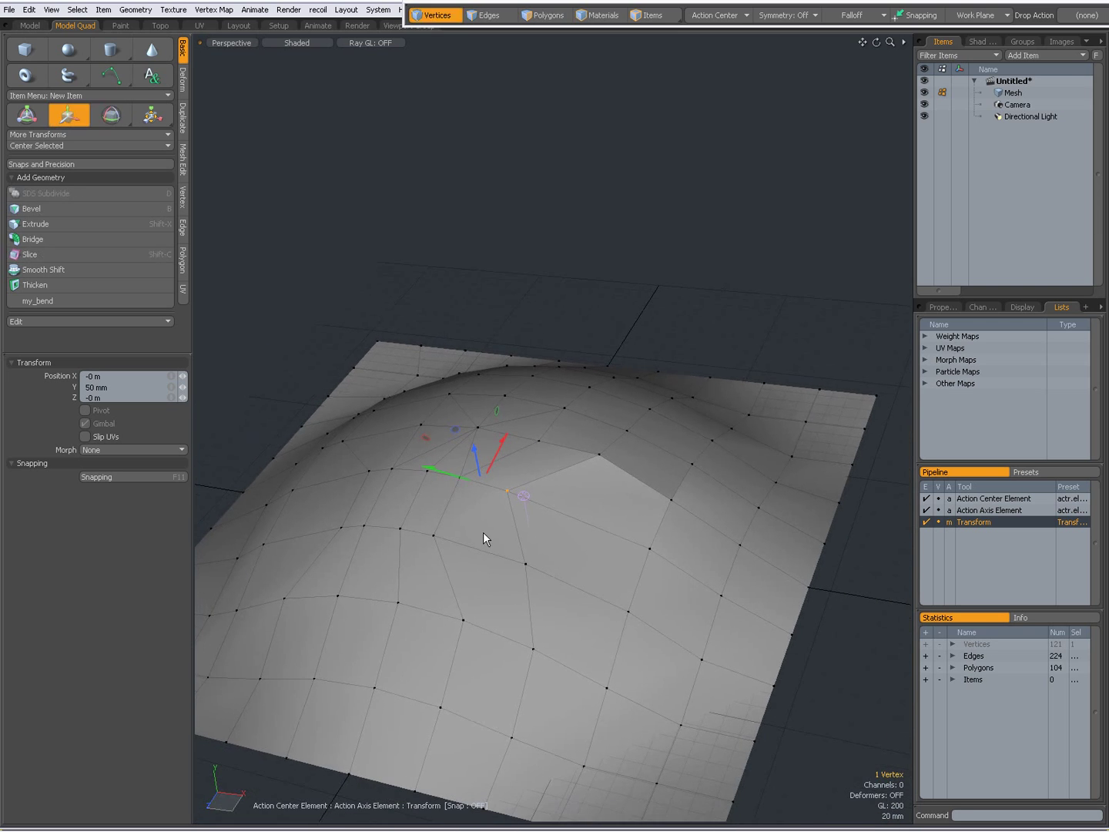
# - Align the Move handle to the edge running from the selected vertex to the raised corner, and shift the vertex -68 mm in Y
pyautogui.keyDown('alt'); pyautogui.moveTo(542, 503); pyautogui.dragTo(543, 484); pyautogui.keyUp('alt')
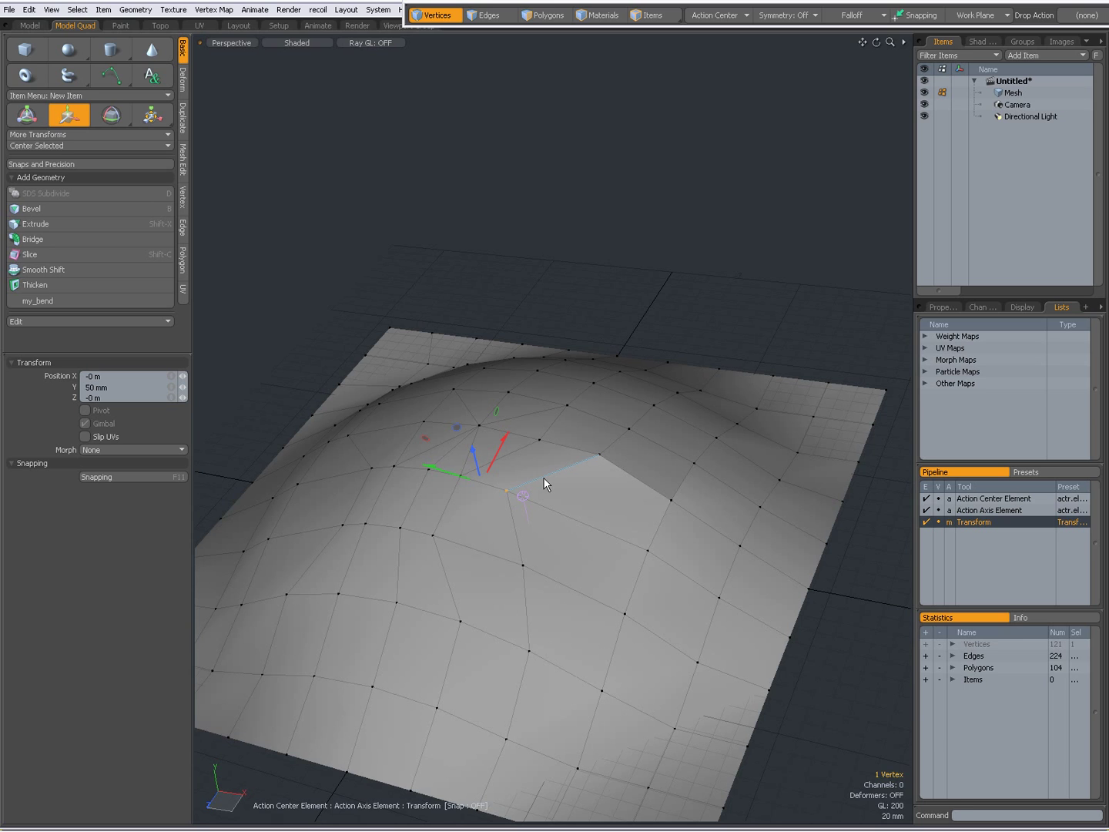
pyautogui.click(542, 475)
pyautogui.moveTo(572, 465); pyautogui.dragTo(540, 517)
pyautogui.click(545, 507)
# - Review the available Action Center options and keep Element active
pyautogui.keyDown('alt'); pyautogui.moveTo(368, 457); pyautogui.dragTo(450, 471); pyautogui.keyUp('alt')
pyautogui.click(717, 19)
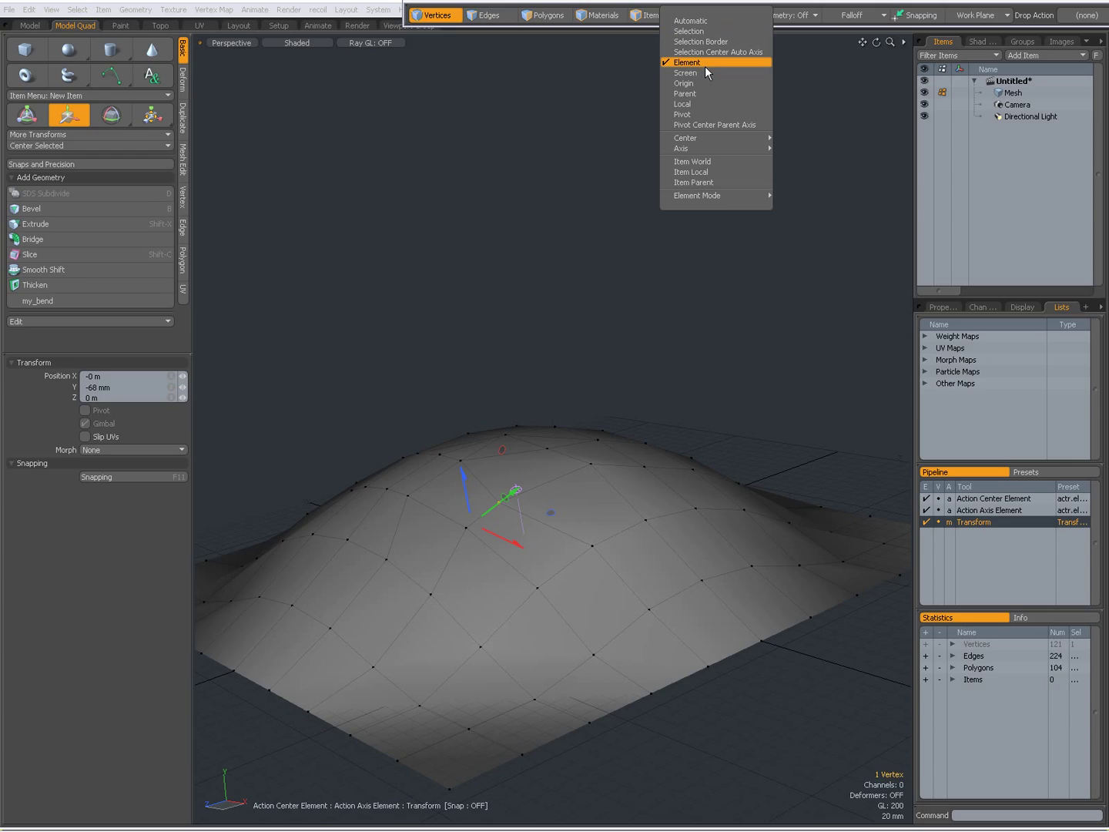
pyautogui.press('Escape')
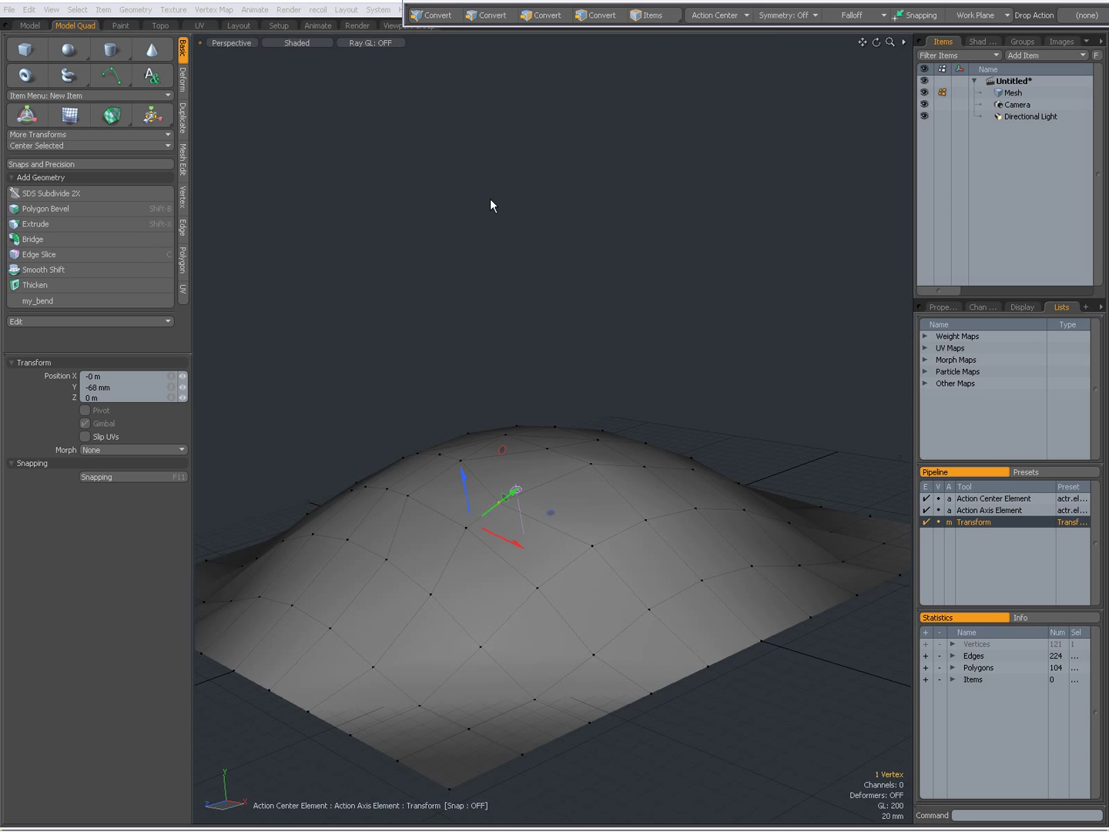
pyautogui.hotkey('alt', 'Tab')
pyautogui.hotkey('alt', 'Tab')
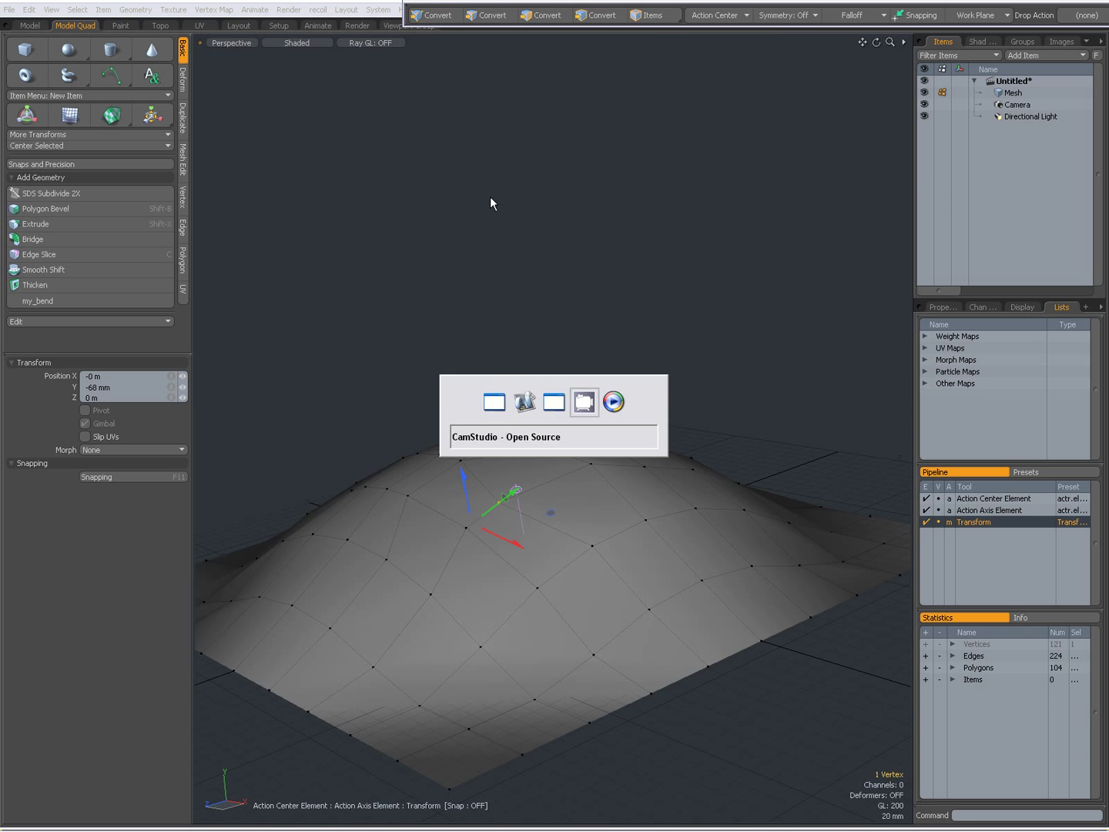